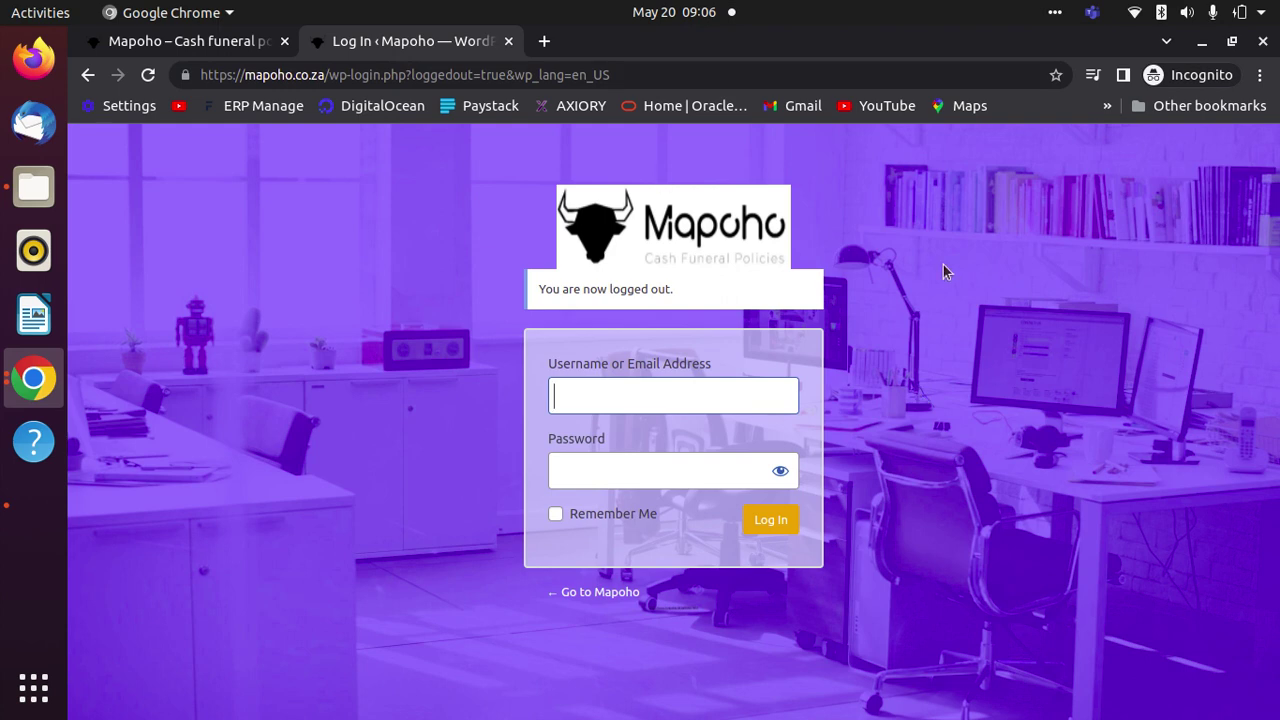
{"action": "left_click", "coordinate": [671, 76]}
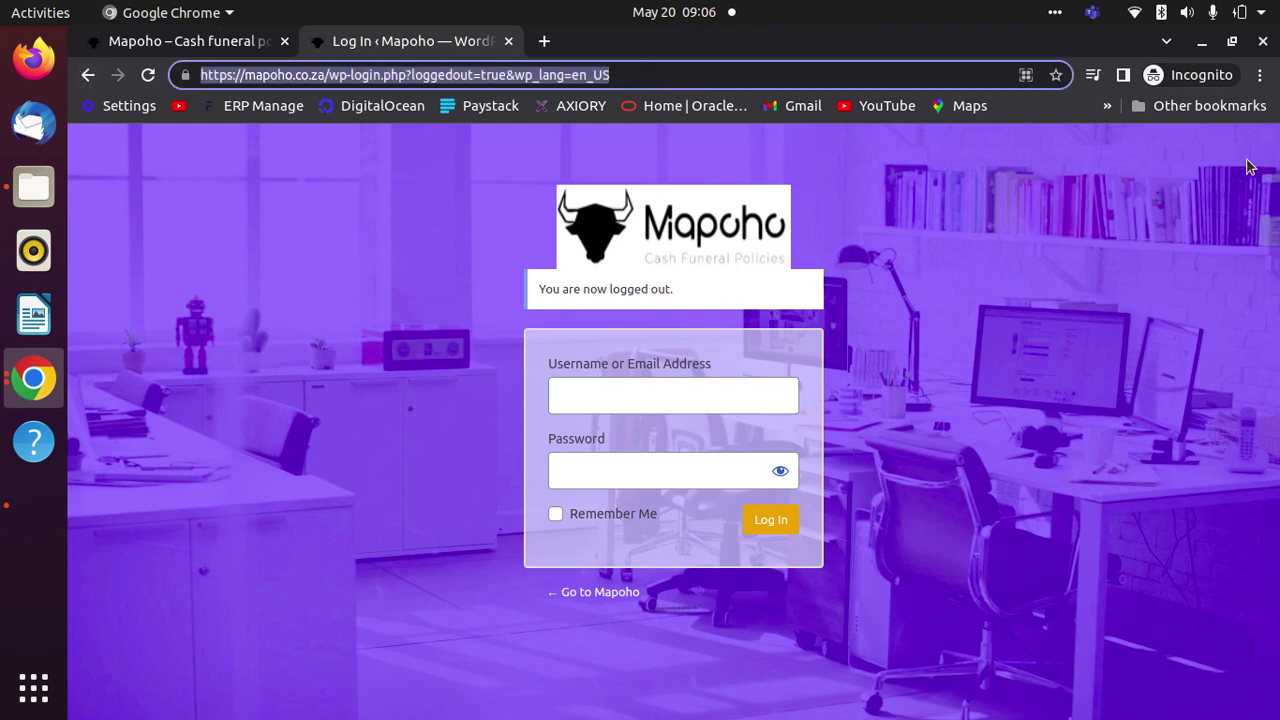
{"action": "type", "text": "w"}
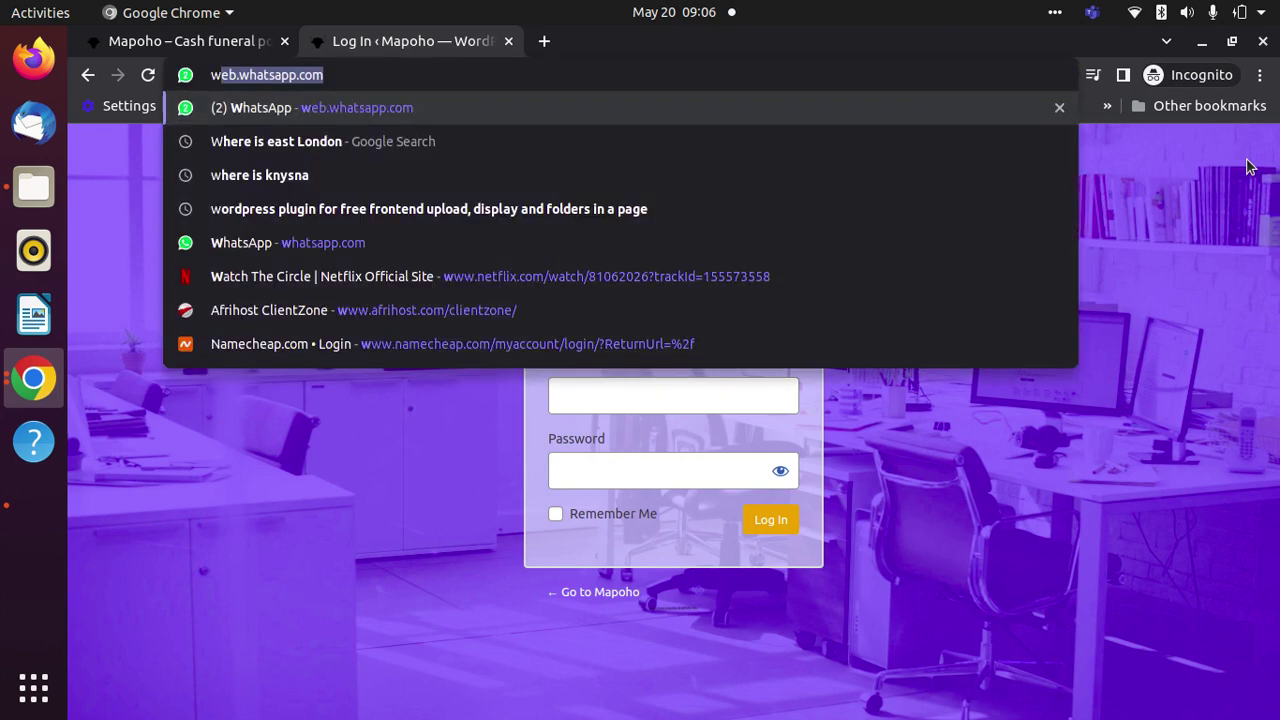
{"action": "type", "text": "w"}
{"action": "type", "text": "w"}
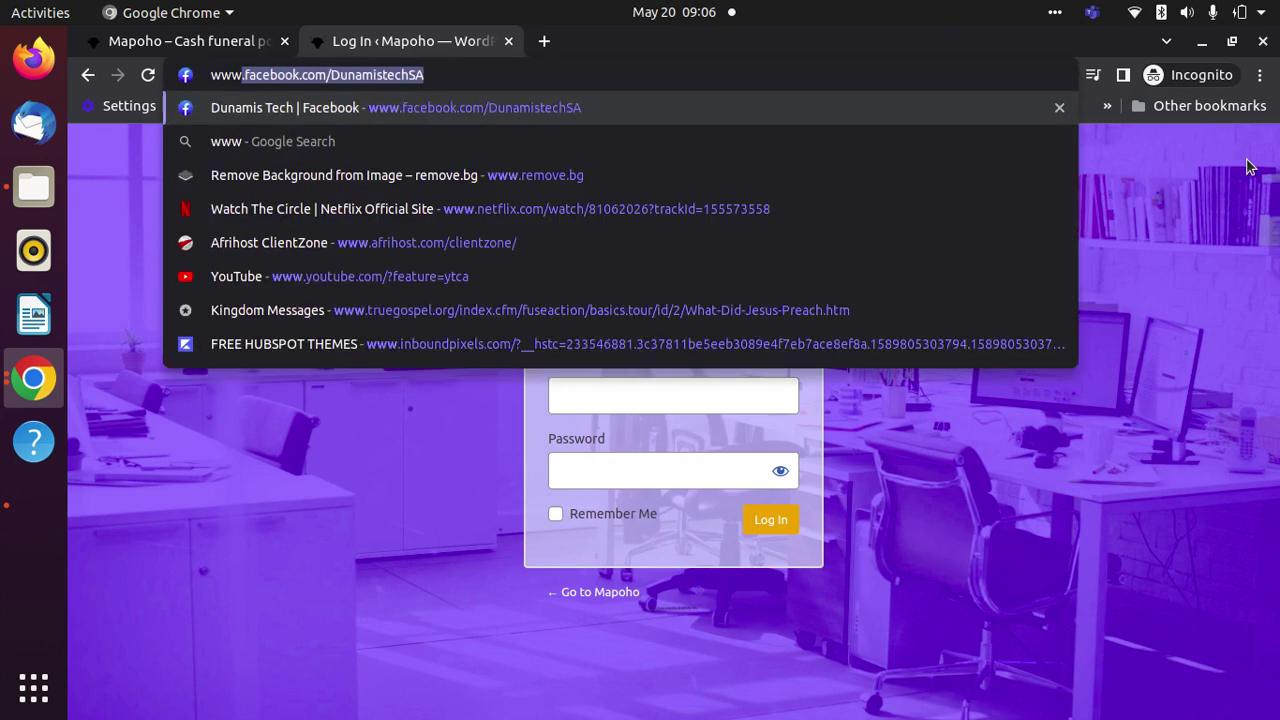
{"action": "type", "text": ".mapoh"}
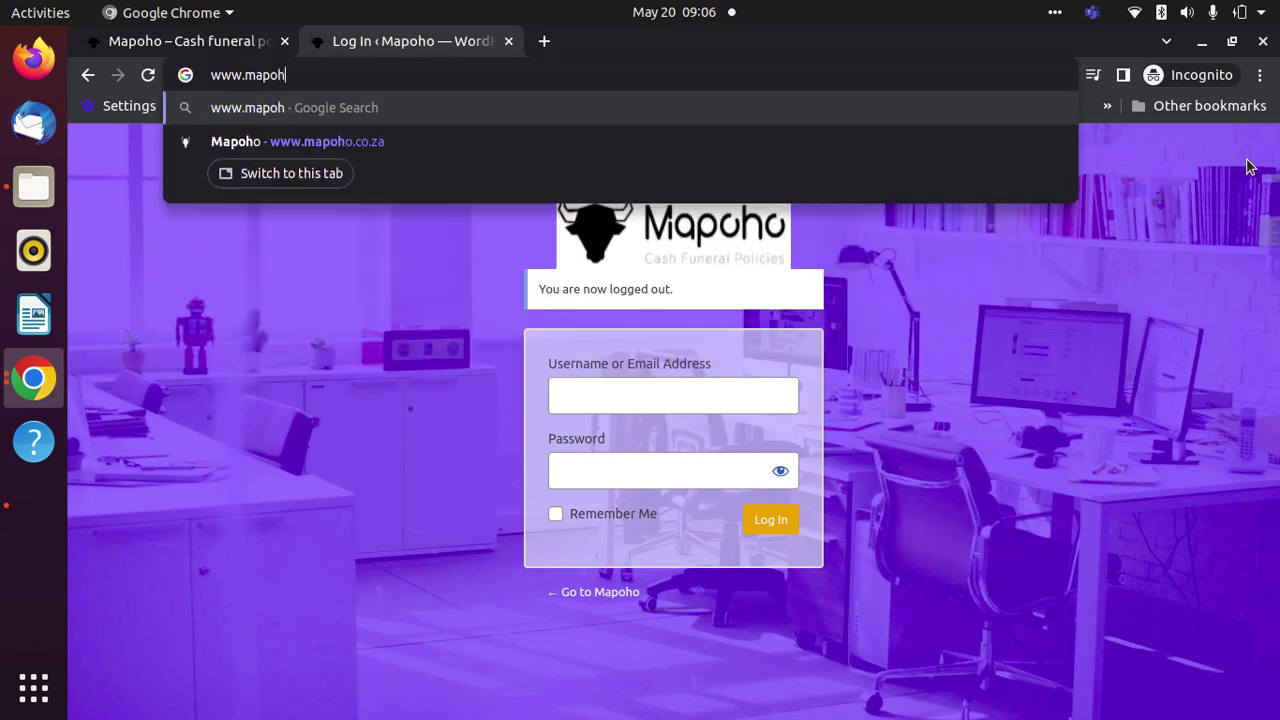
{"action": "type", "text": "o.co"}
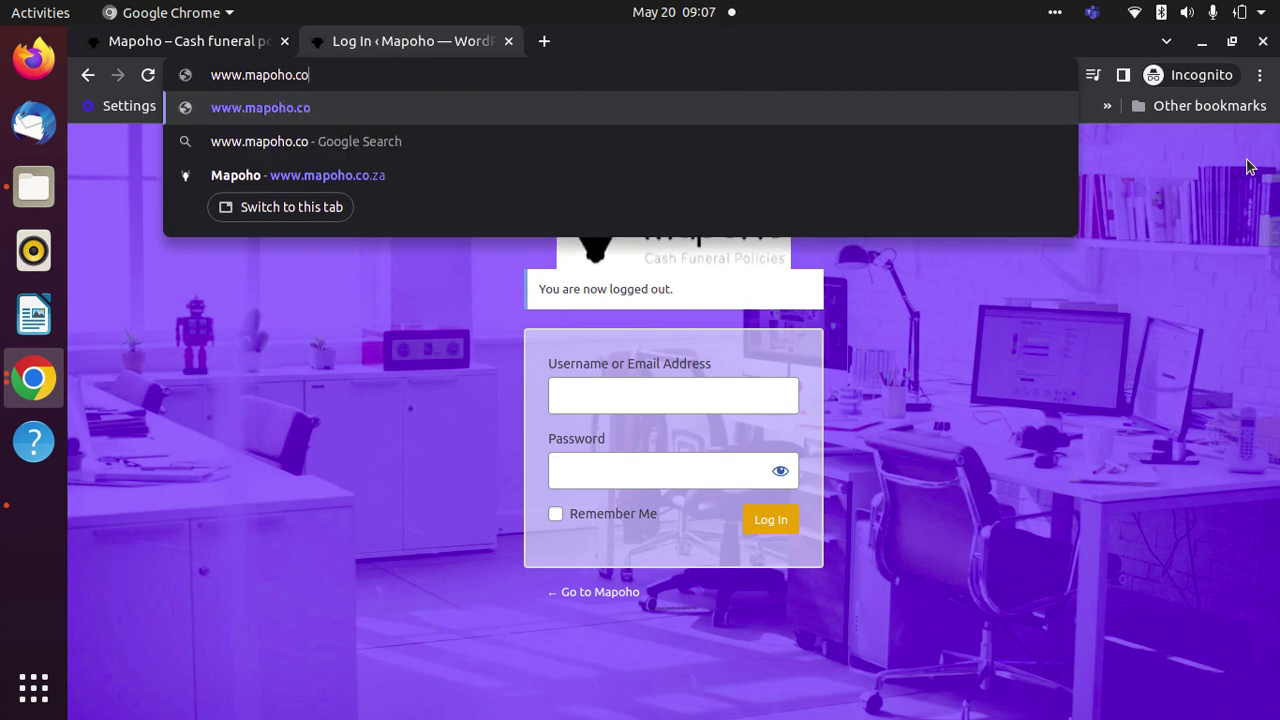
{"action": "type", "text": ".za/"}
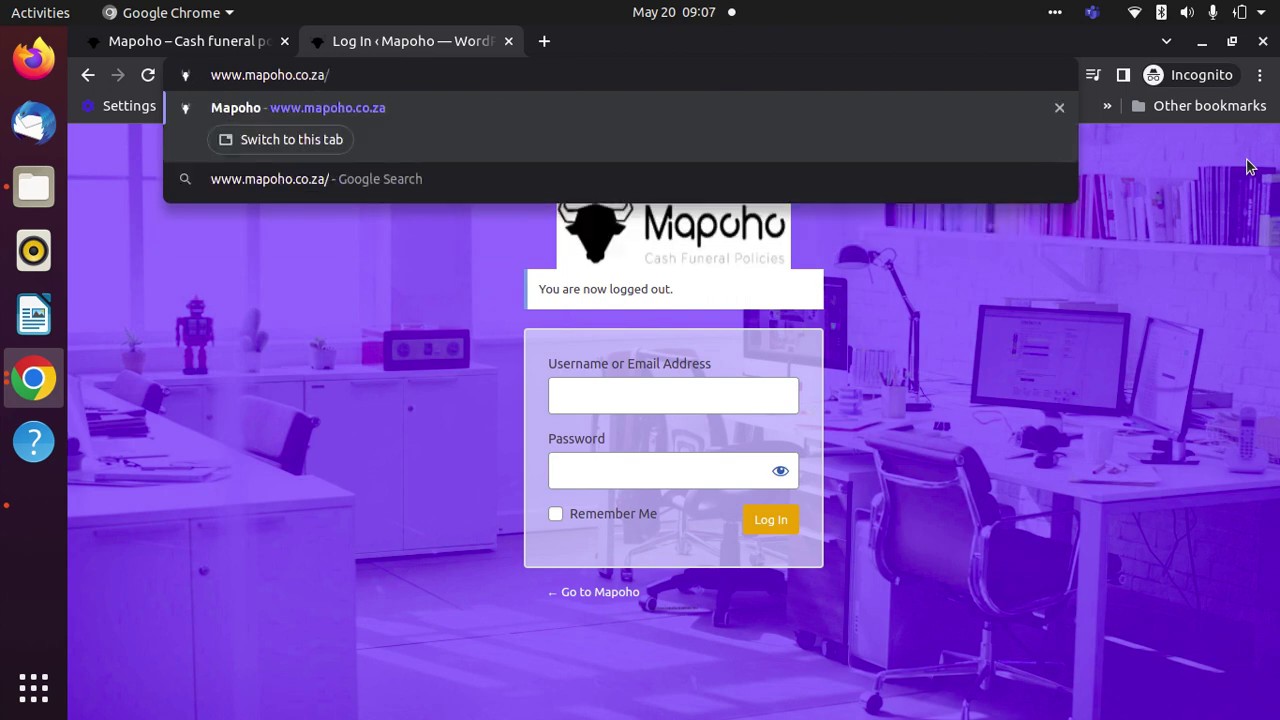
{"action": "type", "text": "wp-"}
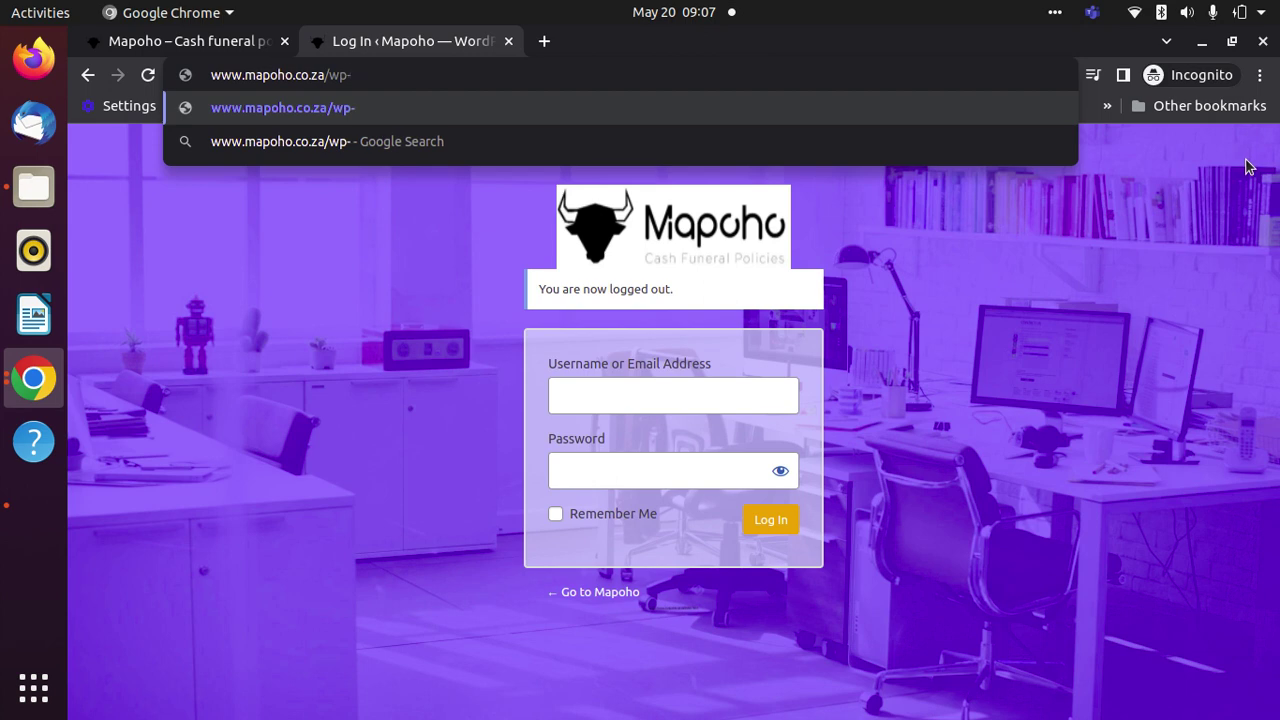
{"action": "type", "text": "amd"}
{"action": "key", "text": "BackSpace"}
{"action": "key", "text": "BackSpace"}
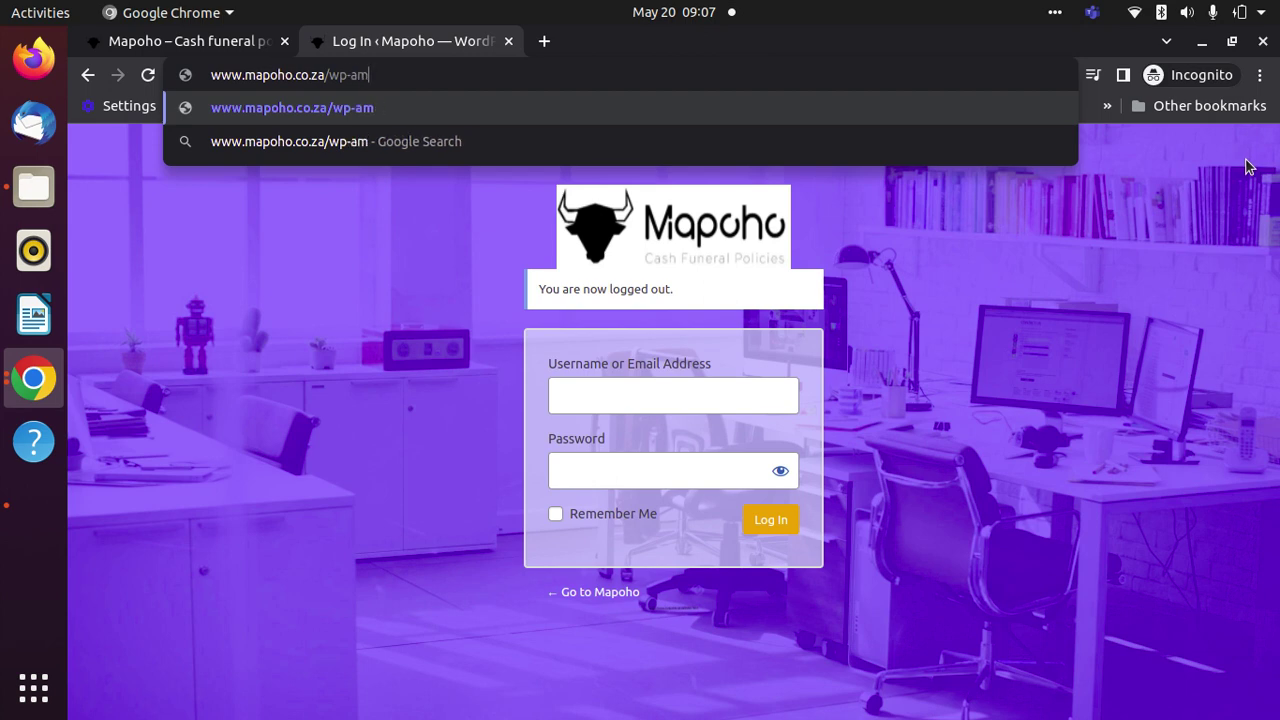
{"action": "type", "text": "dmin/"}
{"action": "key", "text": "Return"}
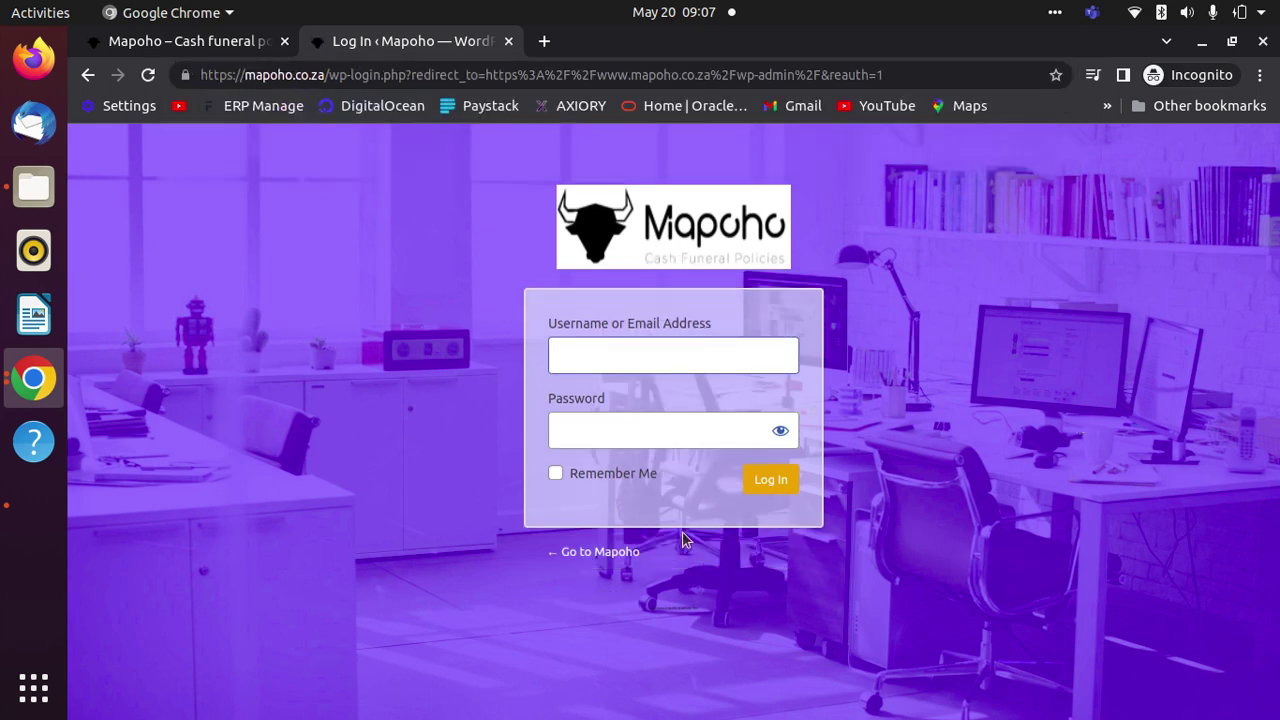
- Log in with the saved admin username and the account password
{"action": "left_click", "coordinate": [703, 360]}
{"action": "left_click", "coordinate": [690, 404]}
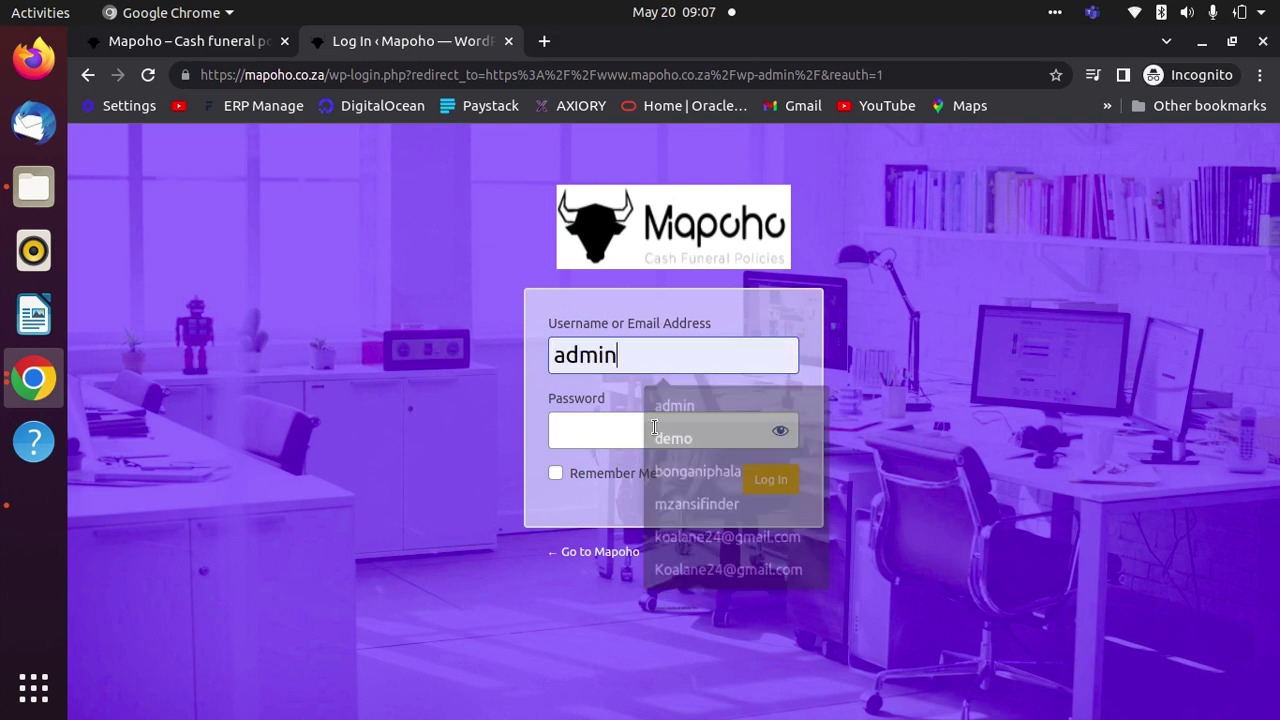
{"action": "left_click", "coordinate": [605, 422]}
{"action": "key", "text": "ctrl+v"}
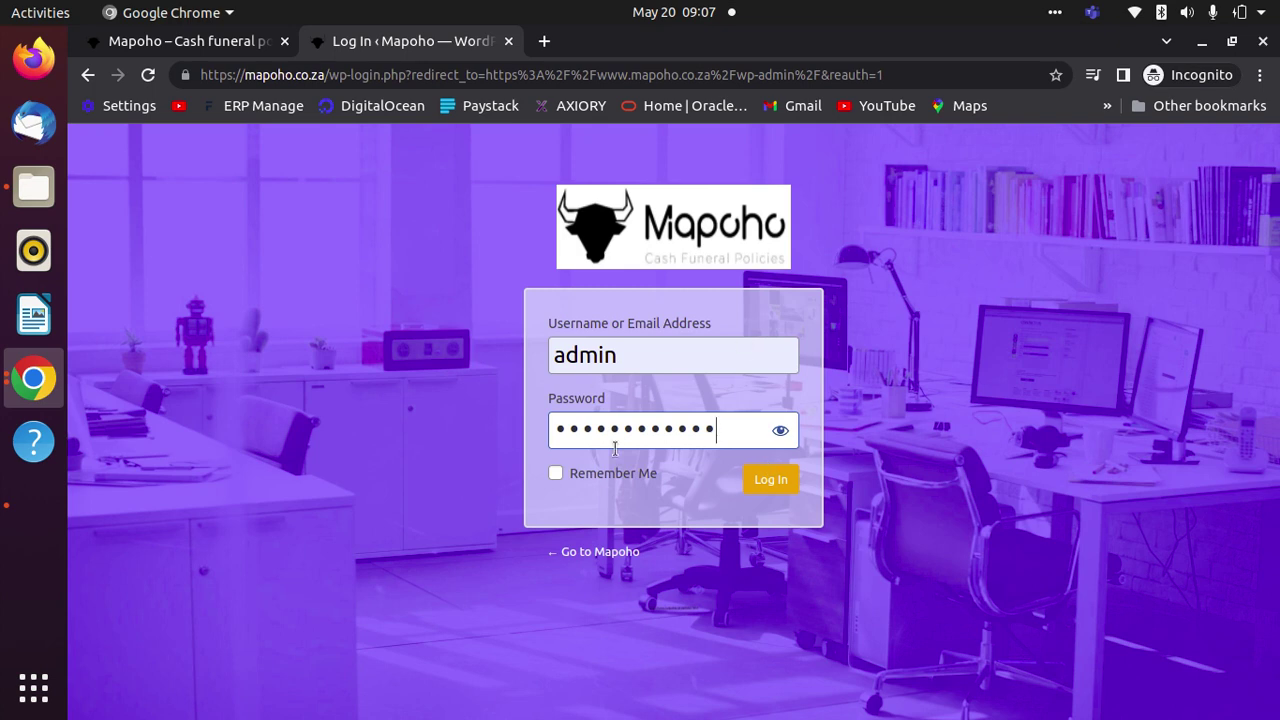
{"action": "left_click", "coordinate": [780, 484]}
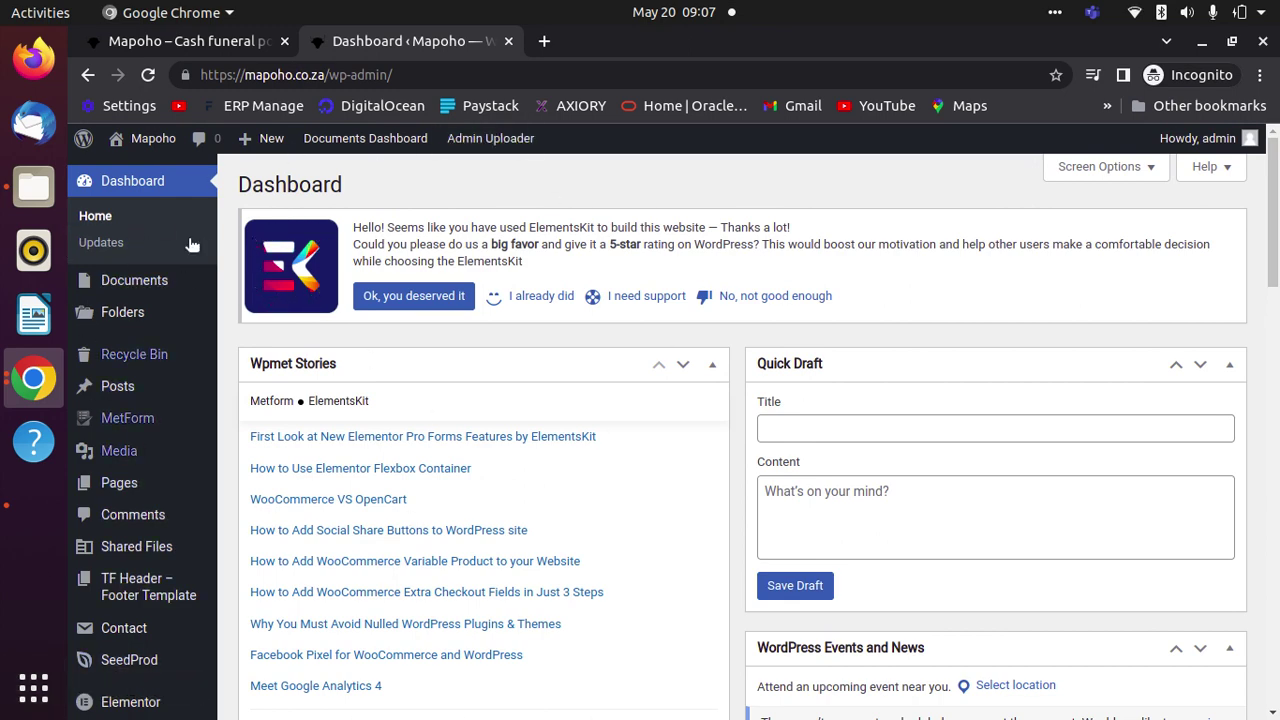
- Go to Settings > WP Docs in the admin sidebar
{"action": "scroll", "coordinate": [299, 585], "scroll_direction": "down", "scroll_amount": 10}
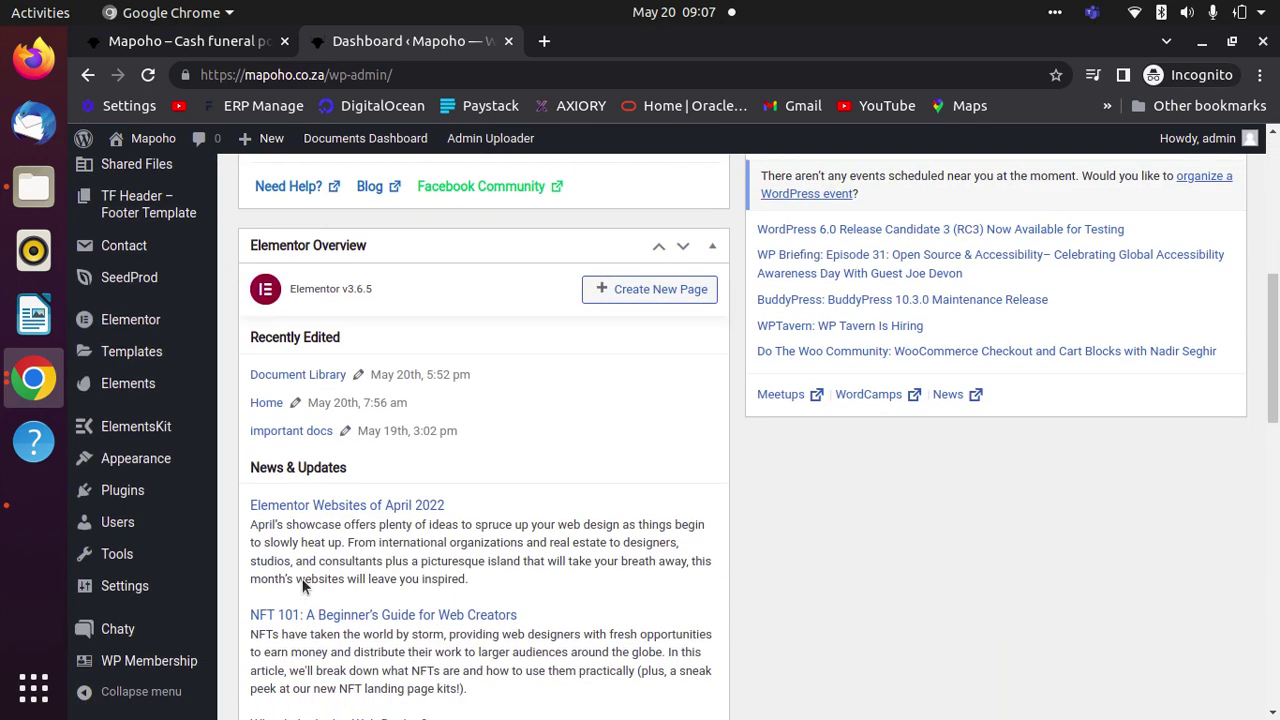
{"action": "scroll", "coordinate": [301, 580], "scroll_direction": "down", "scroll_amount": 3}
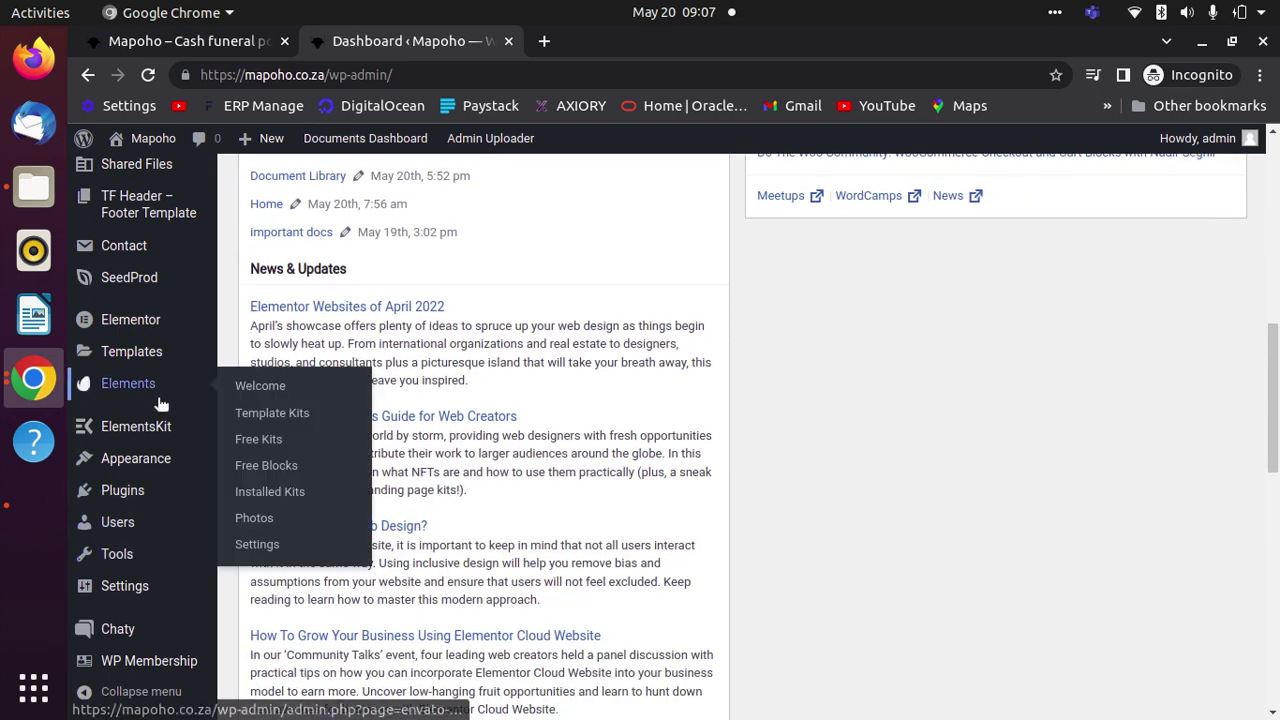
{"action": "scroll", "coordinate": [135, 488], "scroll_direction": "down", "scroll_amount": 3}
{"action": "mouse_move", "coordinate": [137, 594]}
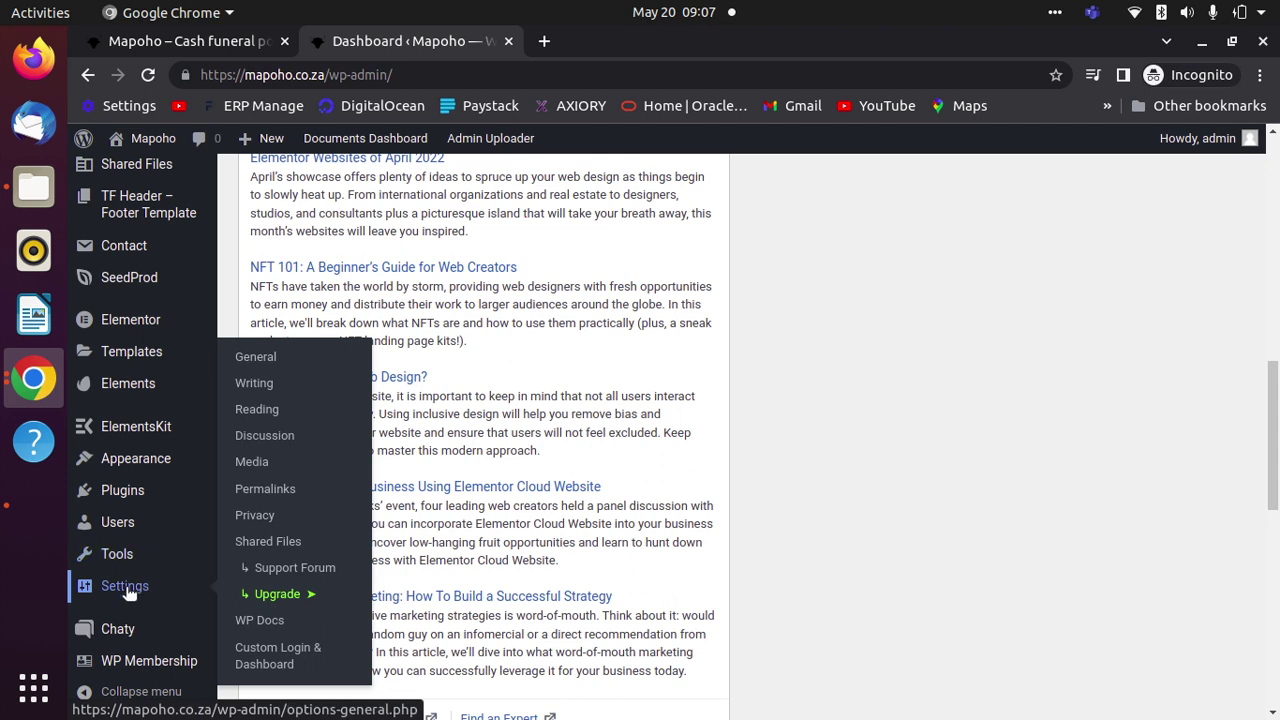
{"action": "left_click", "coordinate": [258, 624]}
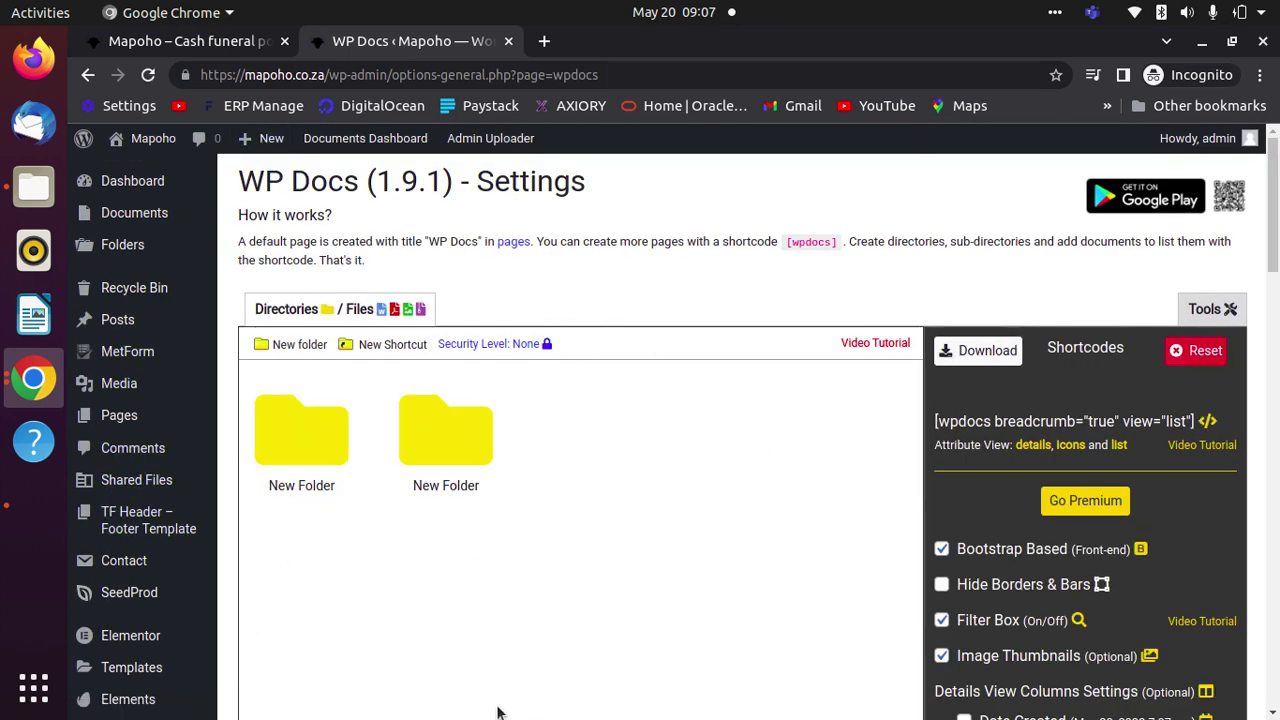
- Add roughly a dozen more 'New Folder' directories to the WP Docs Directories panel
{"action": "scroll", "coordinate": [530, 650], "scroll_direction": "down", "scroll_amount": 3}
{"action": "scroll", "coordinate": [558, 605], "scroll_direction": "up", "scroll_amount": 2}
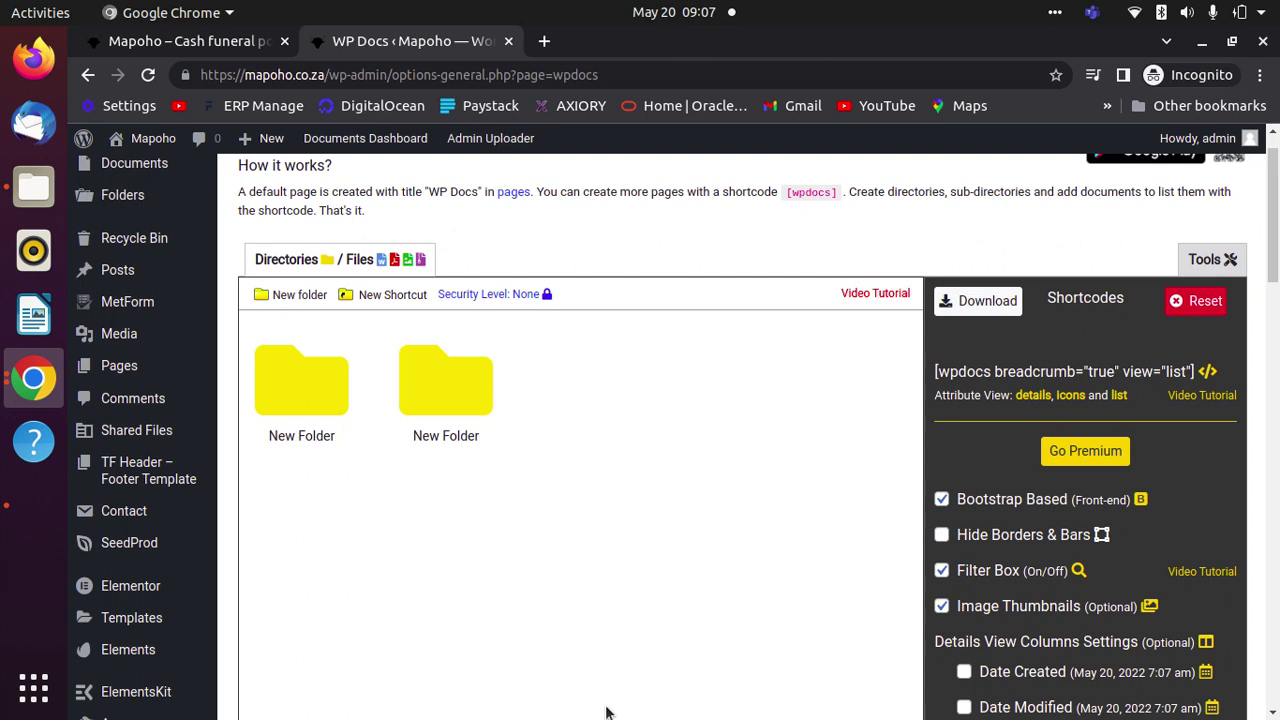
{"action": "left_click", "coordinate": [262, 296]}
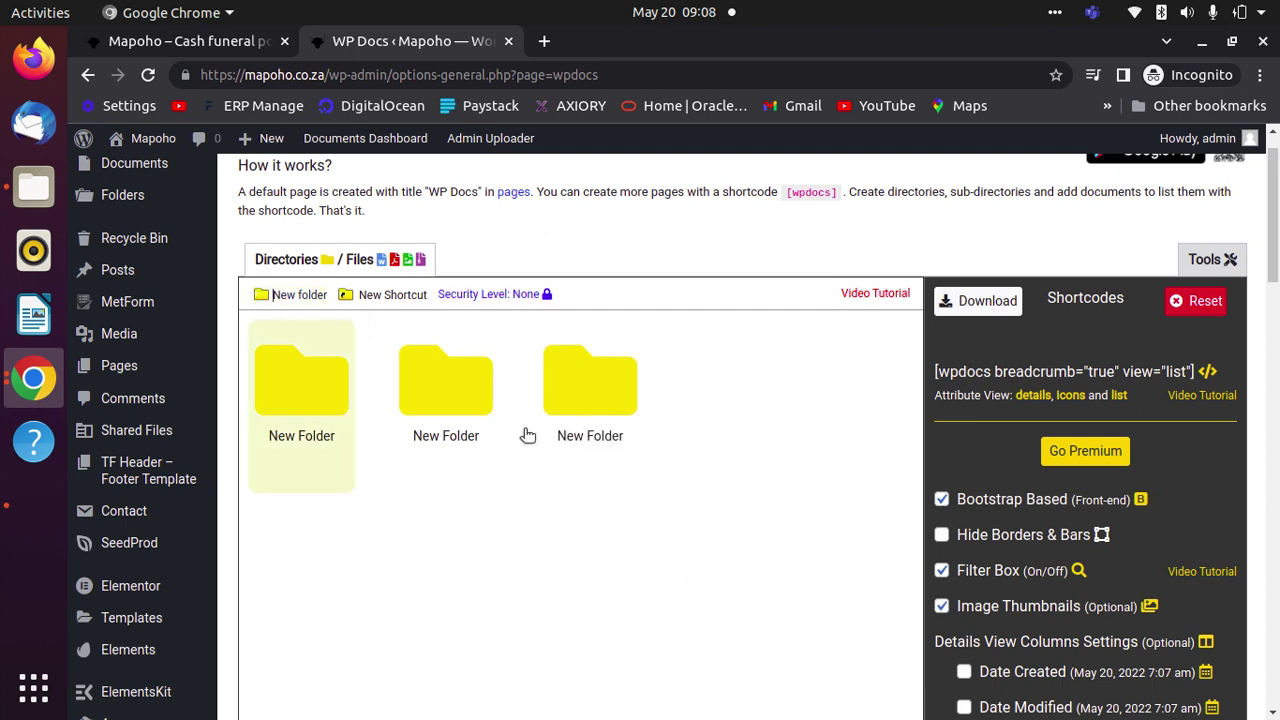
{"action": "left_click", "coordinate": [266, 298]}
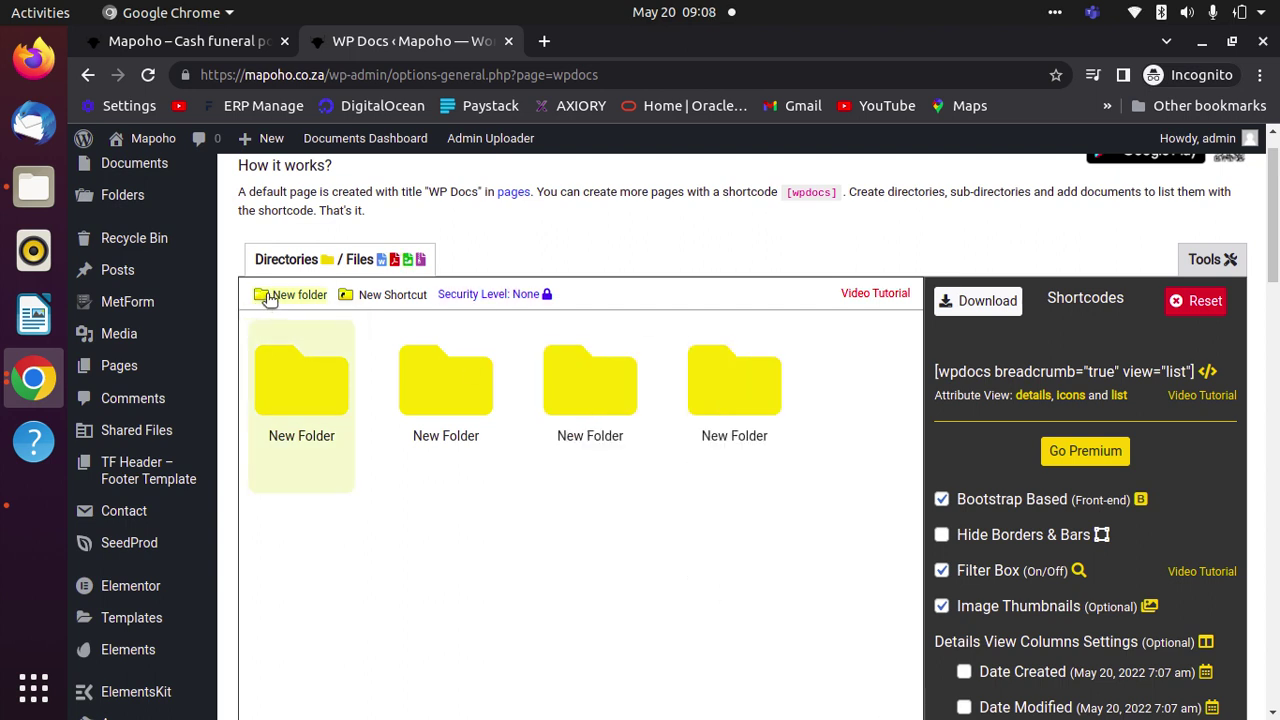
{"action": "left_click", "coordinate": [263, 296]}
{"action": "left_click", "coordinate": [263, 296]}
{"action": "left_click", "coordinate": [263, 296]}
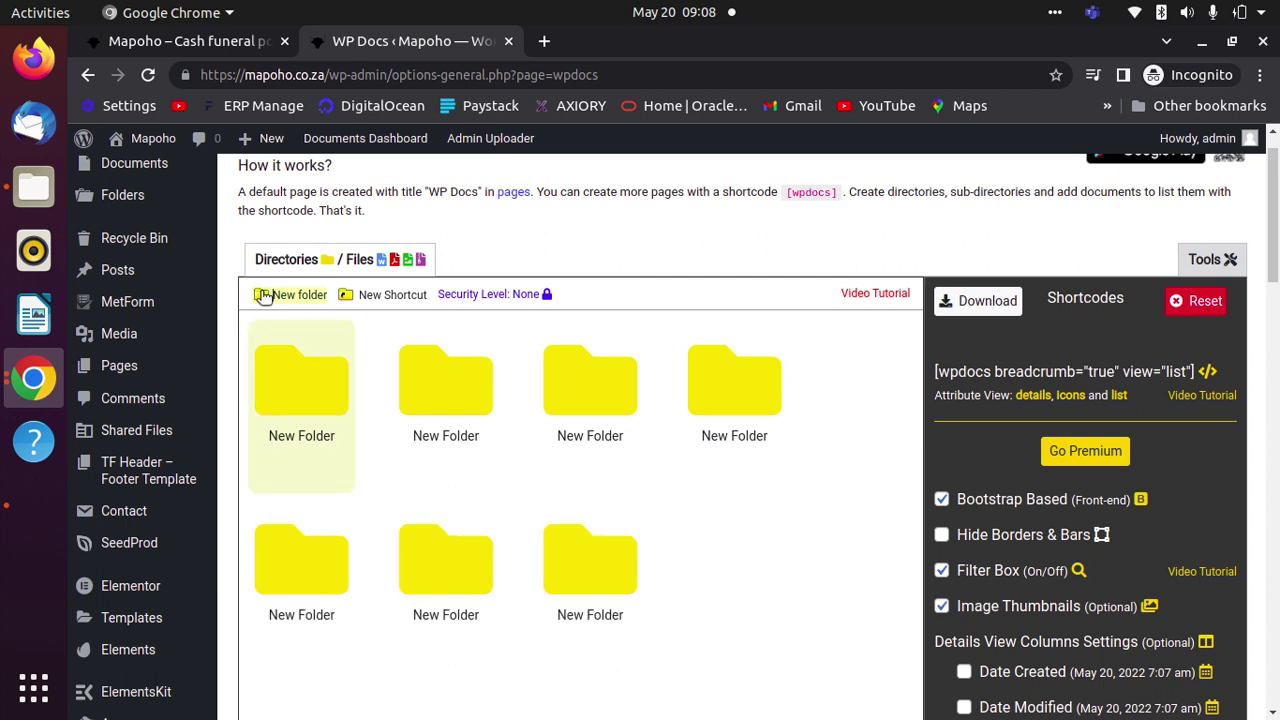
{"action": "left_click", "coordinate": [263, 296]}
{"action": "left_click", "coordinate": [263, 296]}
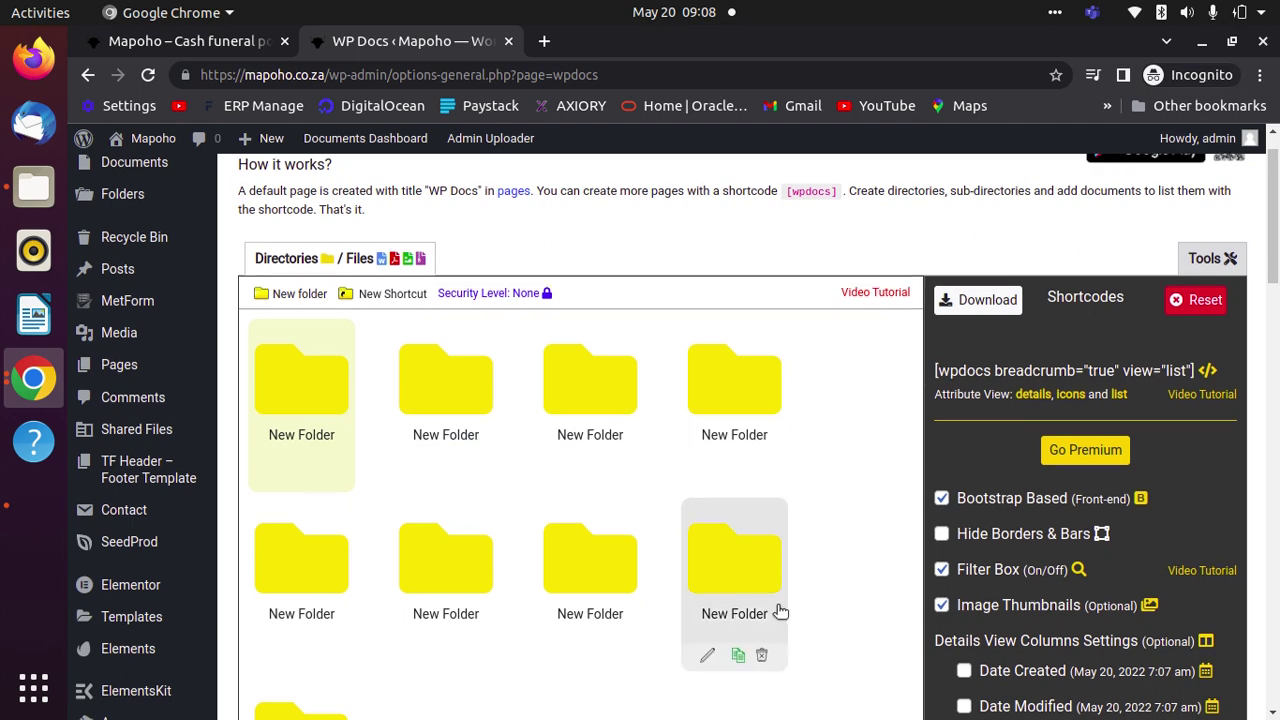
{"action": "scroll", "coordinate": [763, 570], "scroll_direction": "down", "scroll_amount": 3}
{"action": "scroll", "coordinate": [762, 570], "scroll_direction": "up", "scroll_amount": 3}
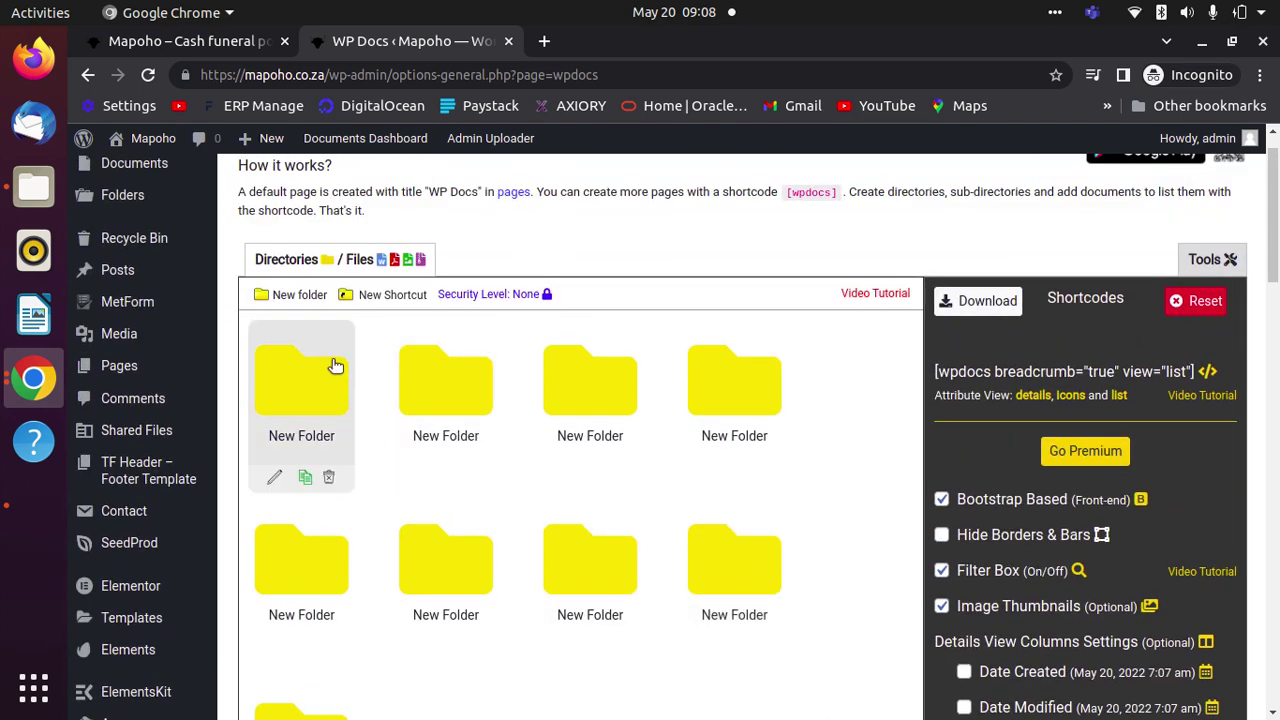
{"action": "left_click", "coordinate": [265, 298]}
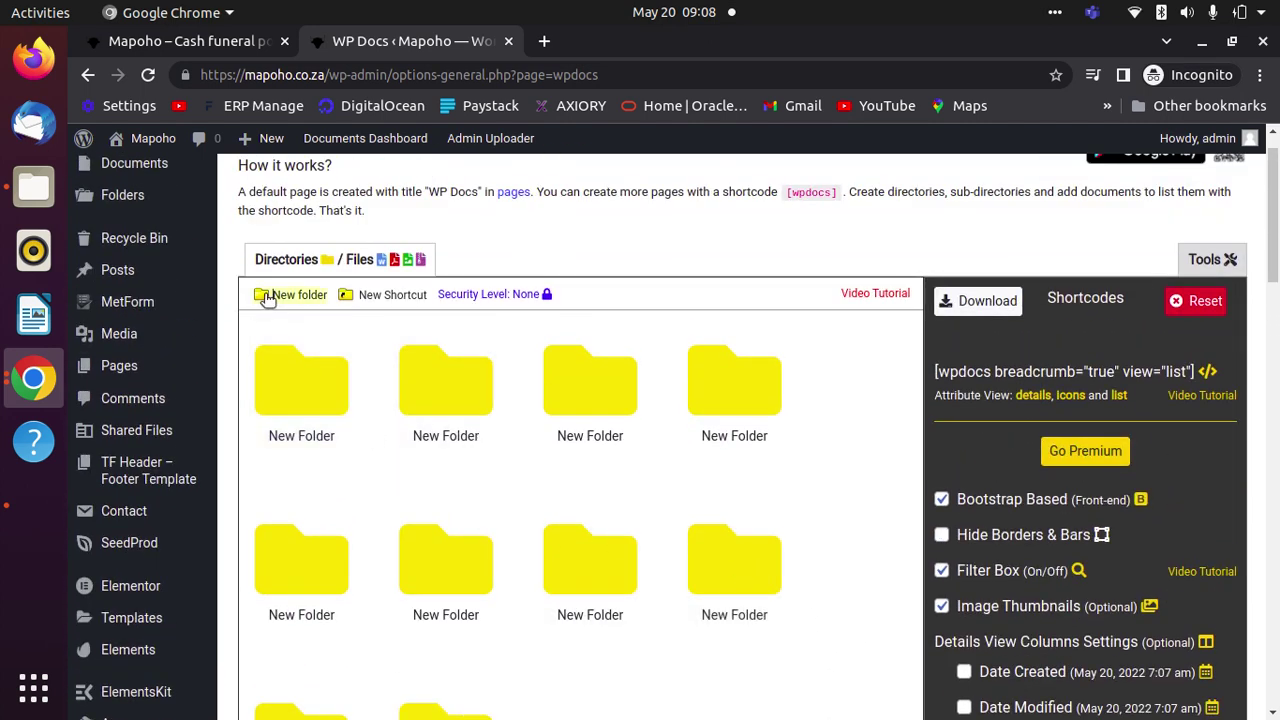
{"action": "left_click", "coordinate": [265, 298]}
{"action": "left_click", "coordinate": [265, 298]}
{"action": "double_click", "coordinate": [265, 298]}
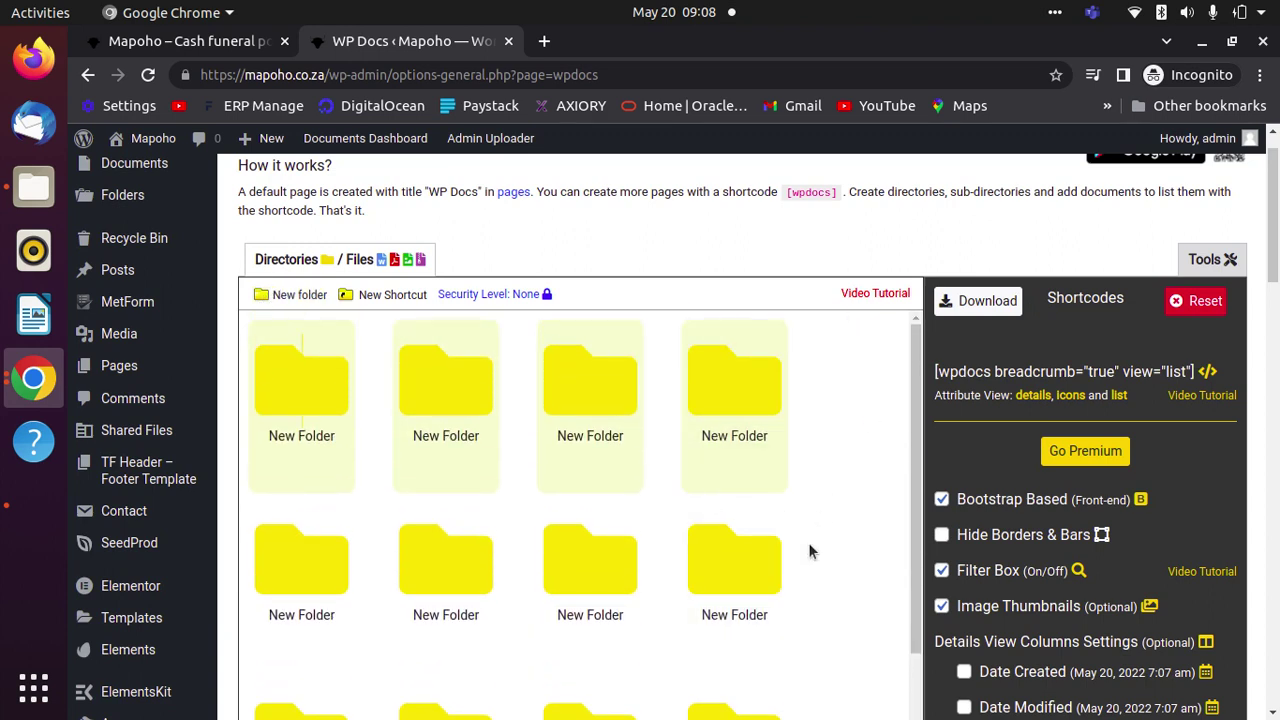
{"action": "scroll", "coordinate": [829, 510], "scroll_direction": "down", "scroll_amount": 5}
{"action": "scroll", "coordinate": [821, 518], "scroll_direction": "down", "scroll_amount": 2}
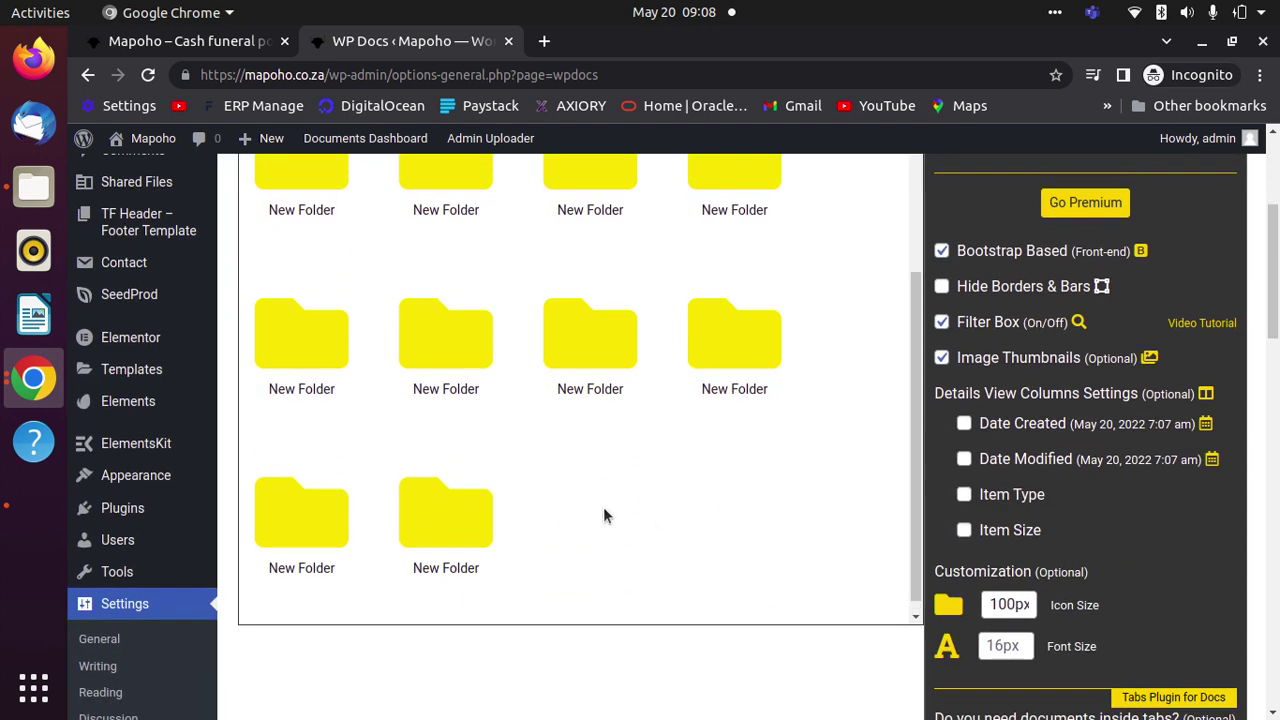
{"action": "scroll", "coordinate": [603, 512], "scroll_direction": "up", "scroll_amount": 2}
{"action": "scroll", "coordinate": [828, 340], "scroll_direction": "up", "scroll_amount": 5}
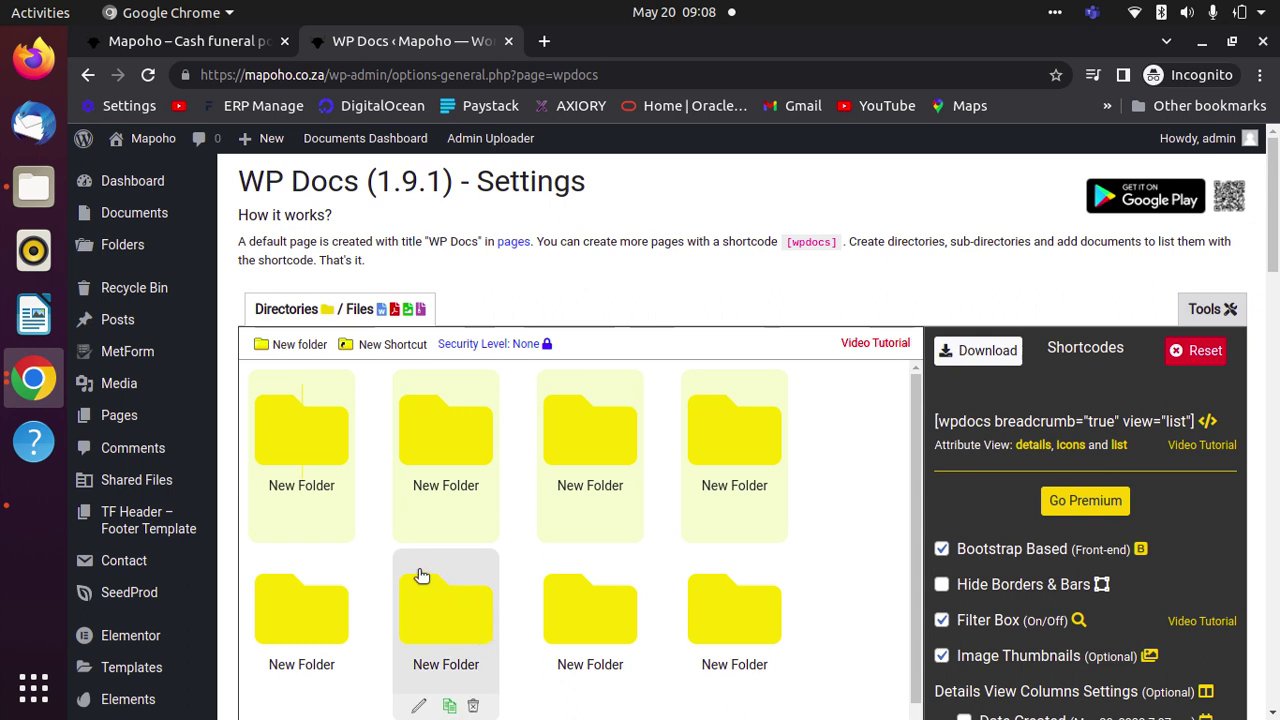
- Open the first New Folder and bring up the Add media dialog with Add Files
{"action": "left_click", "coordinate": [297, 435]}
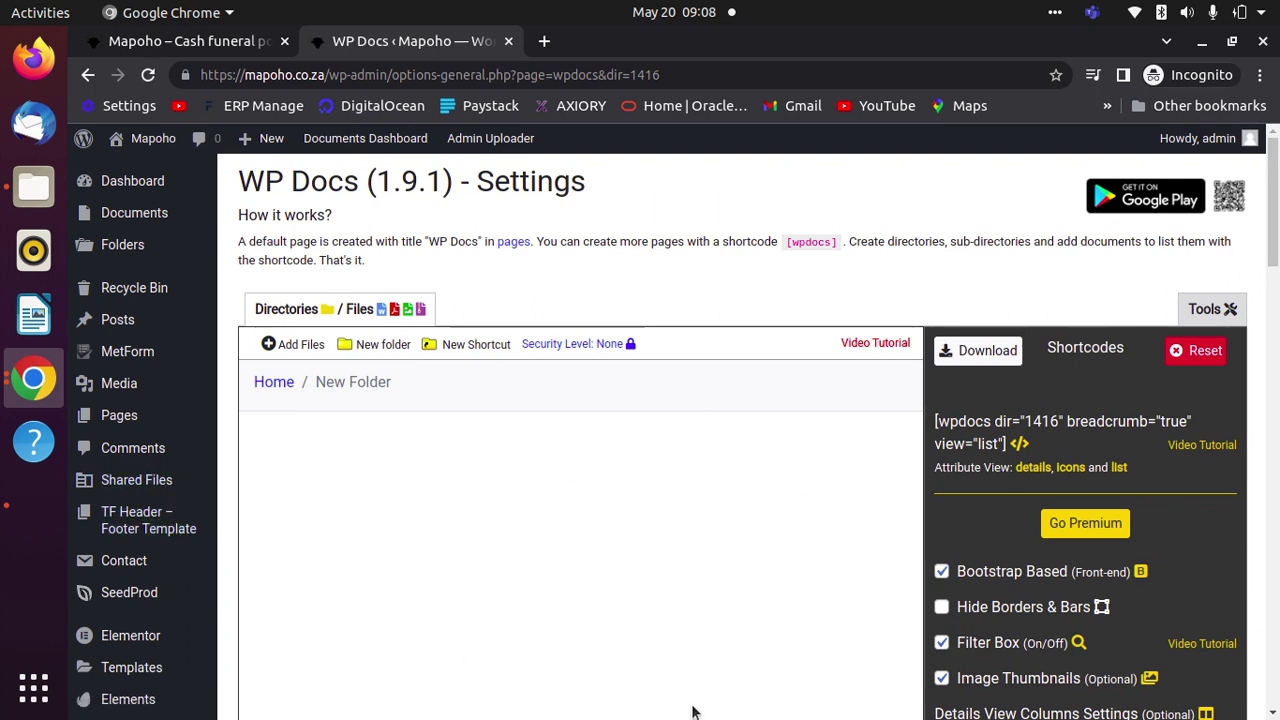
{"action": "left_click", "coordinate": [288, 345]}
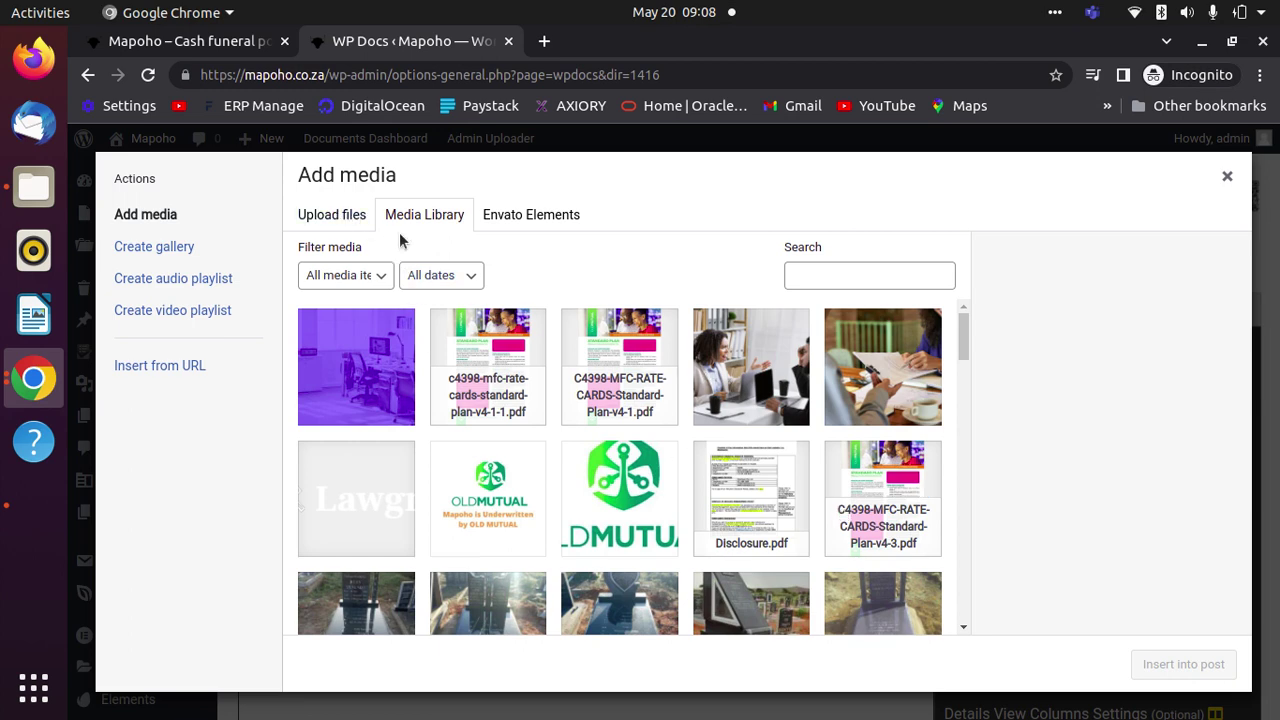
- On Add media's Upload files tab, open the file chooser showing the Downloads folder
{"action": "left_click", "coordinate": [337, 222]}
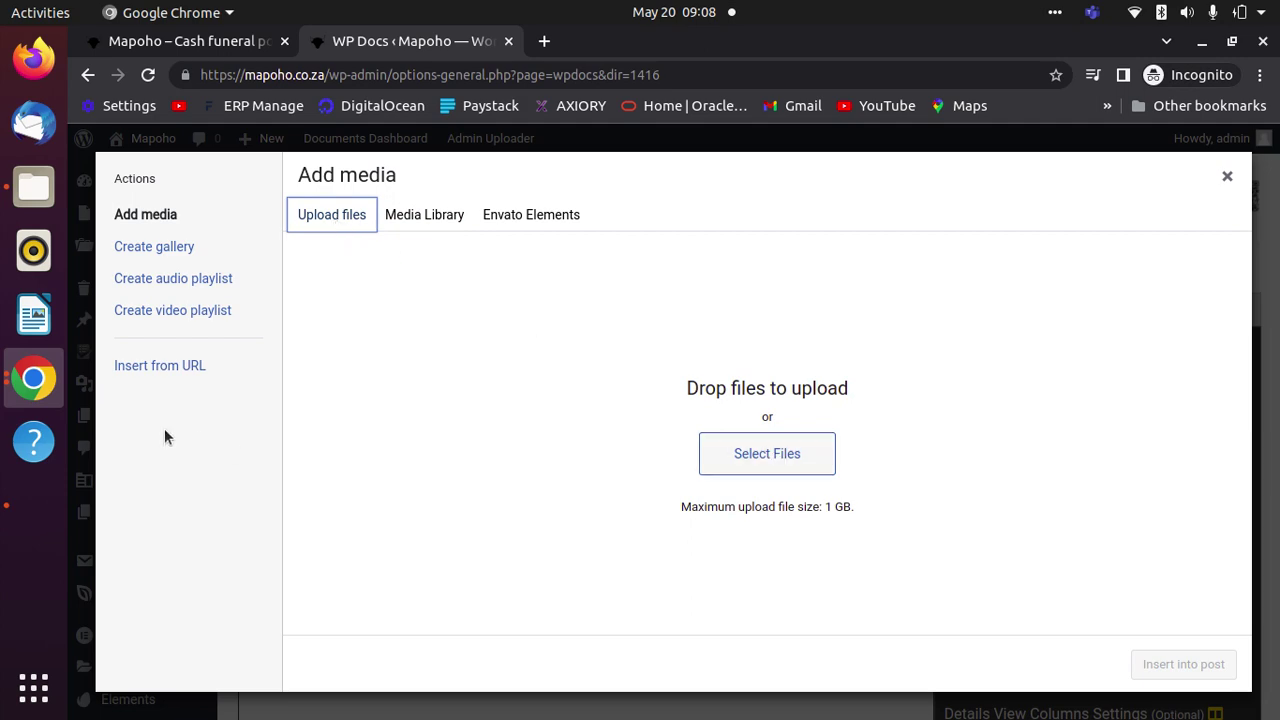
{"action": "left_click", "coordinate": [33, 200]}
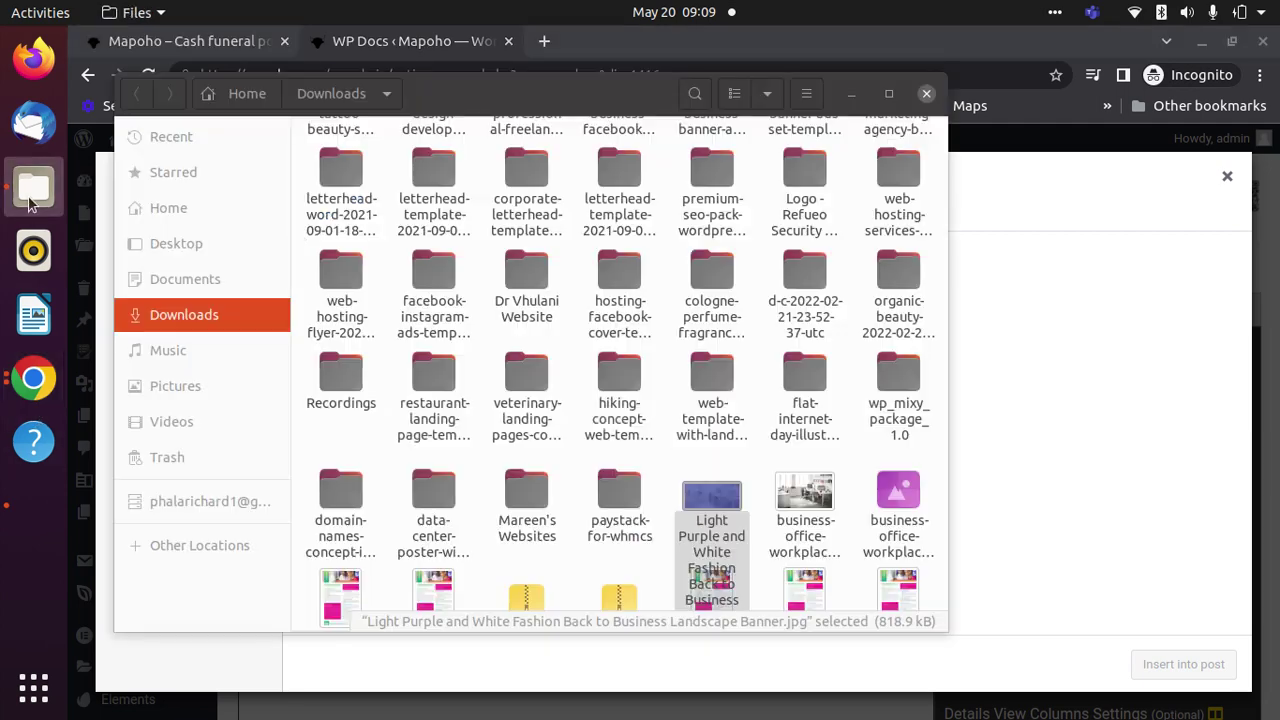
{"action": "left_click", "coordinate": [852, 94]}
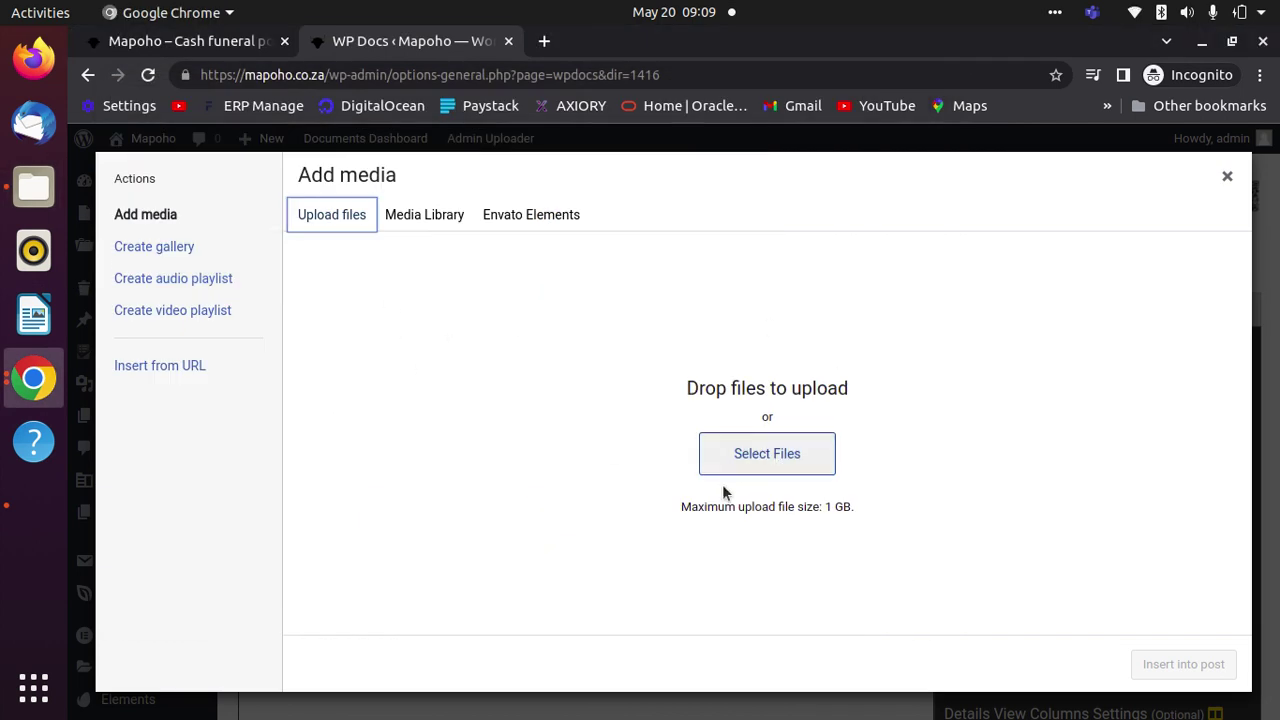
{"action": "left_click", "coordinate": [766, 458]}
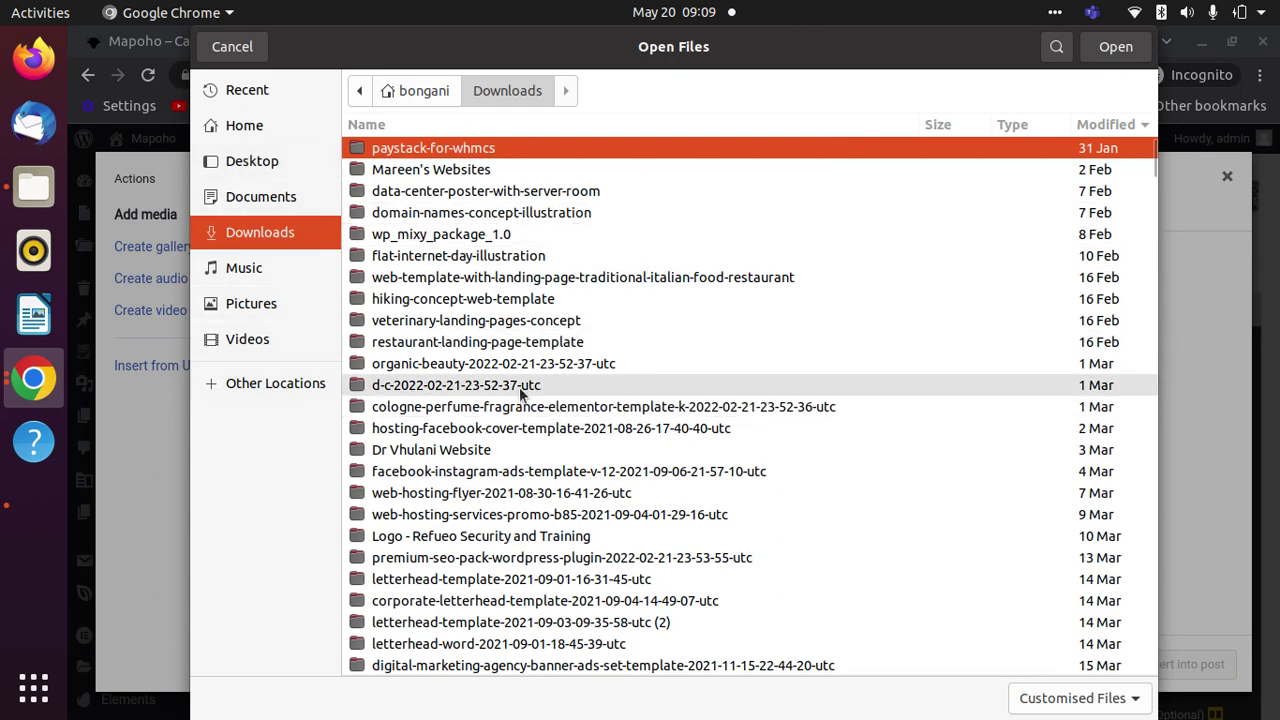
- Upload c4398-mfc-rate-cards-standard-plan-v4-1.pdf from Downloads and insert it into New Folder
{"action": "type", "text": "pd"}
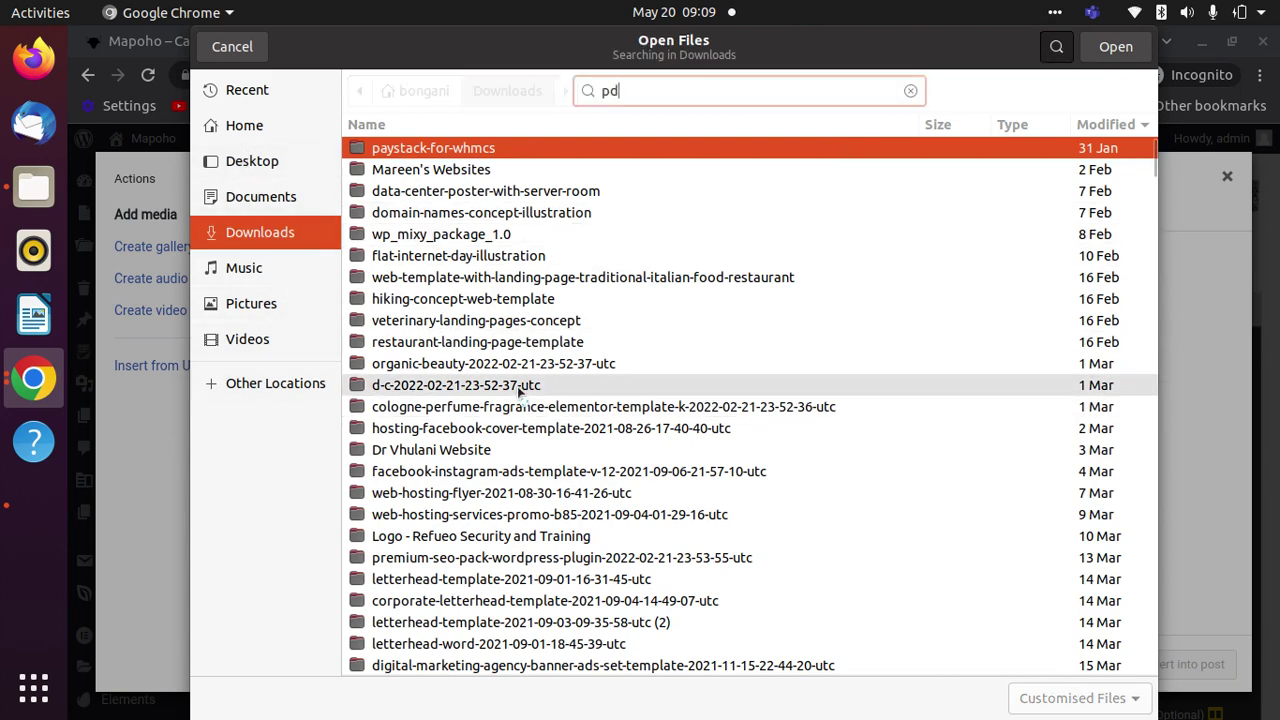
{"action": "type", "text": "f"}
{"action": "scroll", "coordinate": [646, 390], "scroll_direction": "down", "scroll_amount": 10}
{"action": "scroll", "coordinate": [636, 407], "scroll_direction": "down", "scroll_amount": 2}
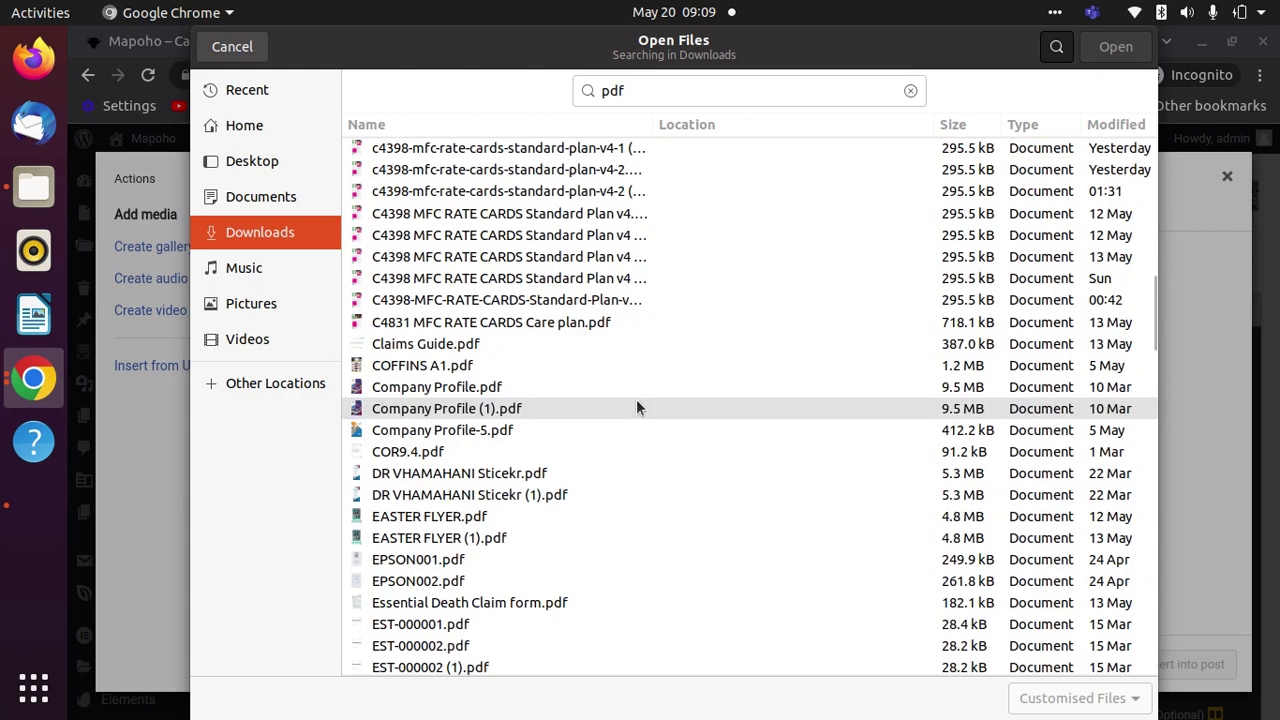
{"action": "scroll", "coordinate": [594, 584], "scroll_direction": "up", "scroll_amount": 5}
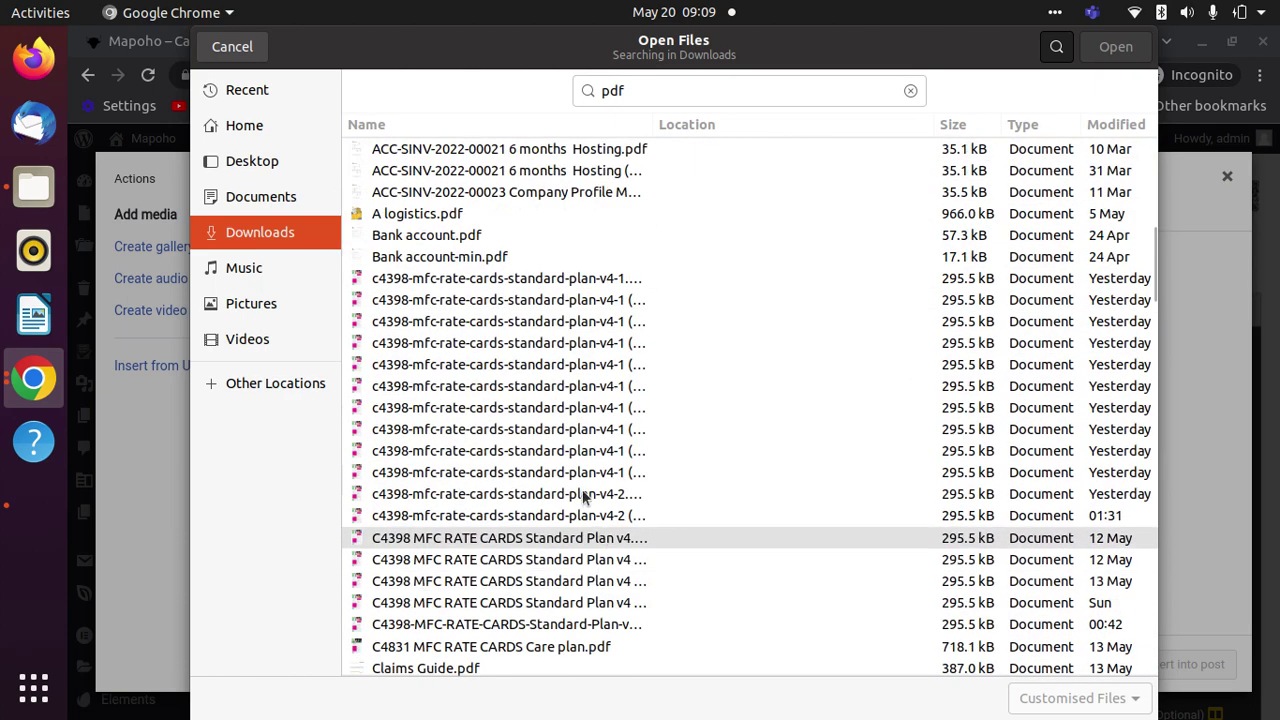
{"action": "left_click", "coordinate": [534, 284]}
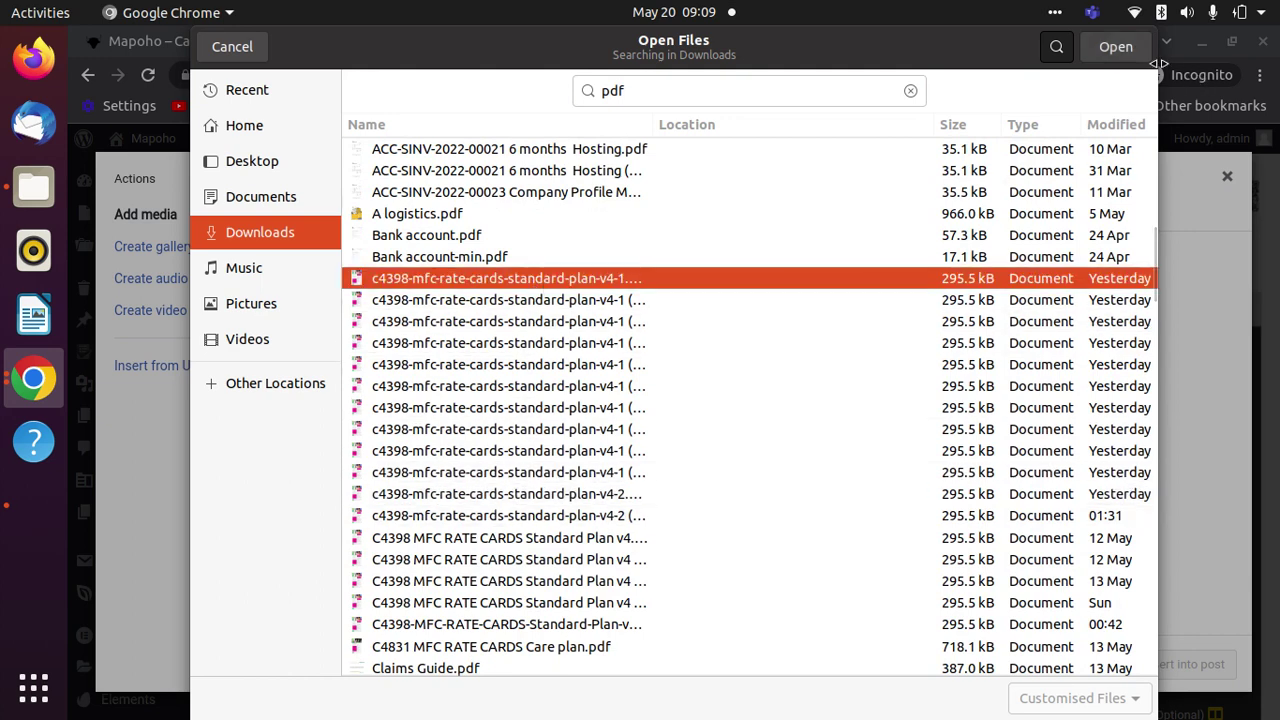
{"action": "left_click", "coordinate": [1115, 50]}
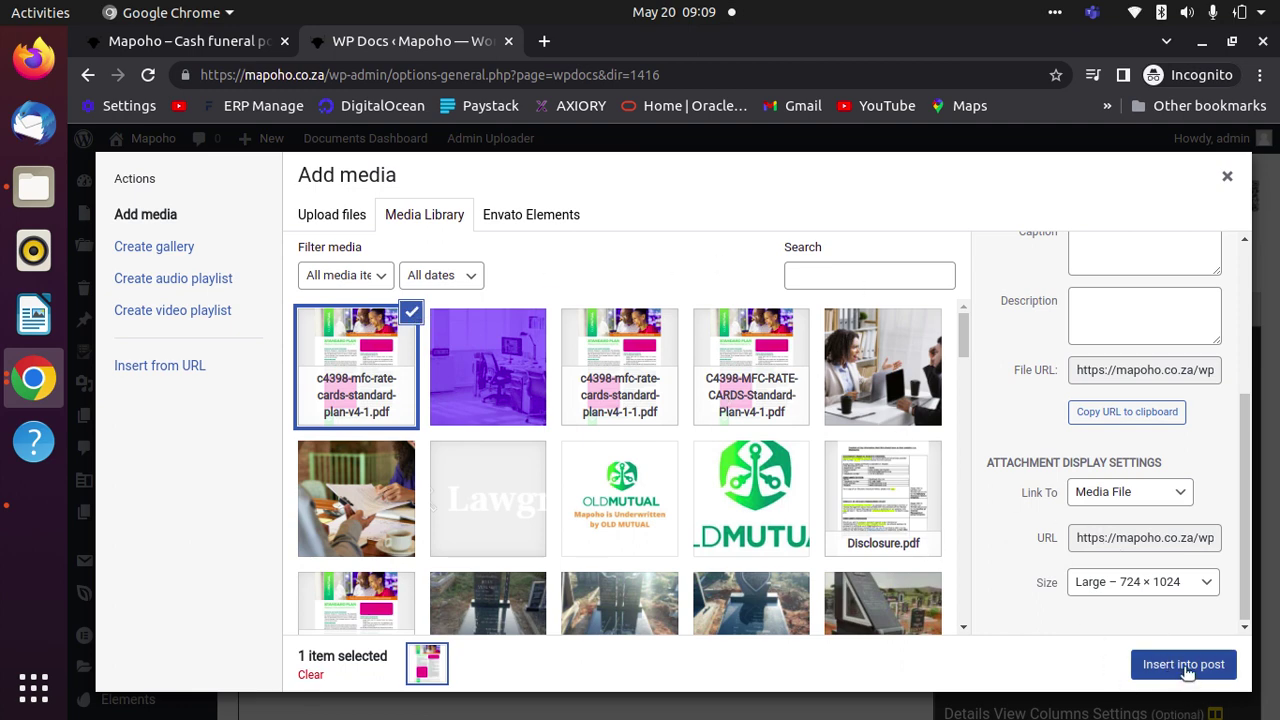
{"action": "left_click", "coordinate": [1185, 665]}
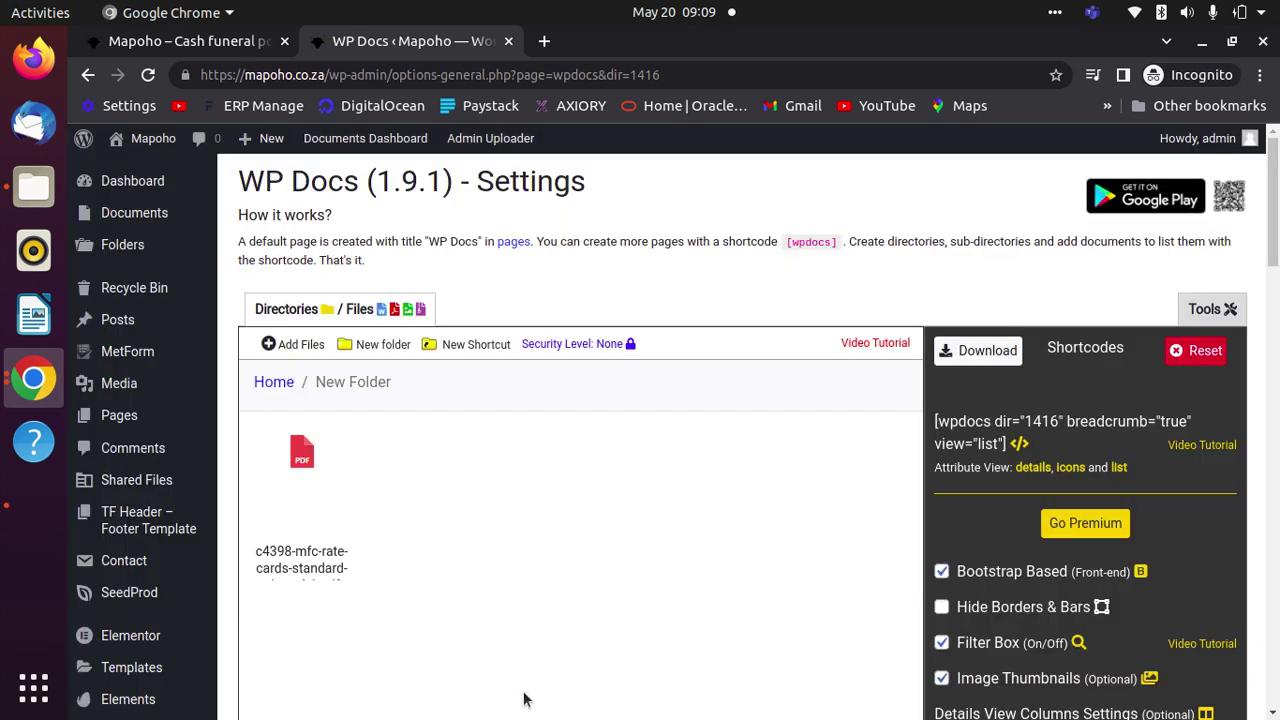
- Create a subfolder inside New Folder and open the empty Home / New Folder / New Folder
{"action": "mouse_move", "coordinate": [265, 622]}
{"action": "left_click", "coordinate": [341, 352]}
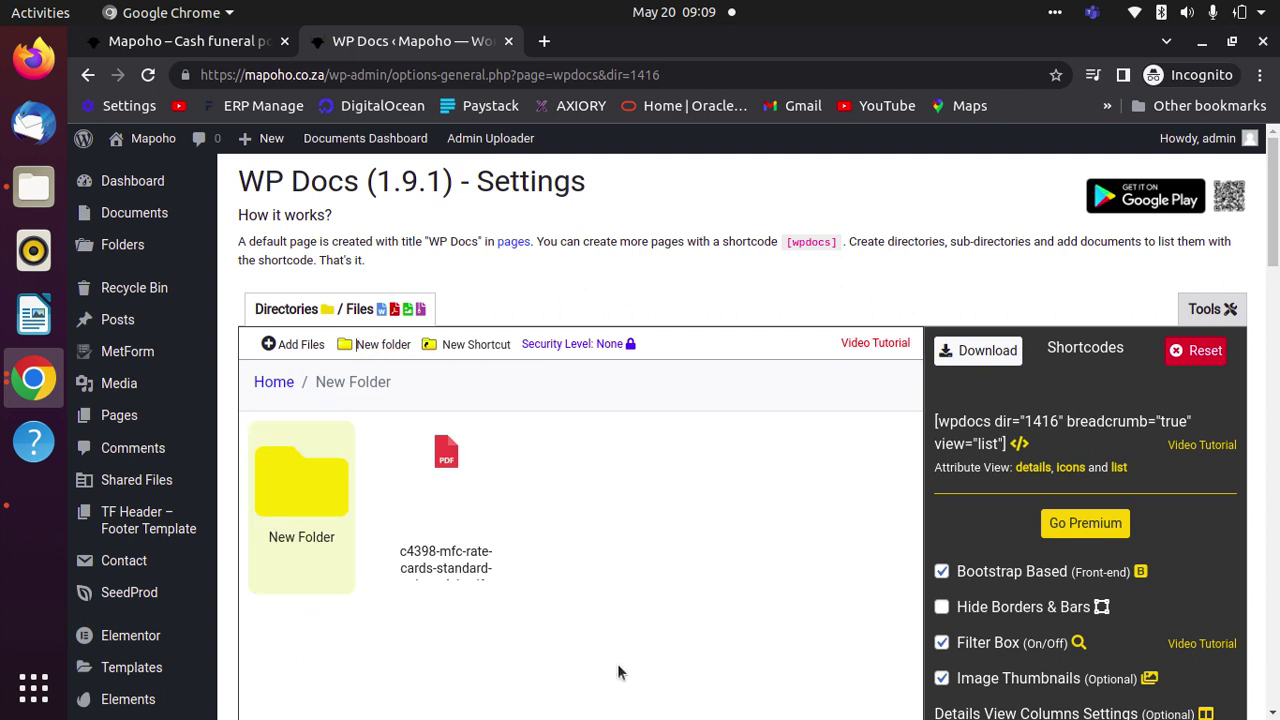
{"action": "left_click", "coordinate": [310, 496]}
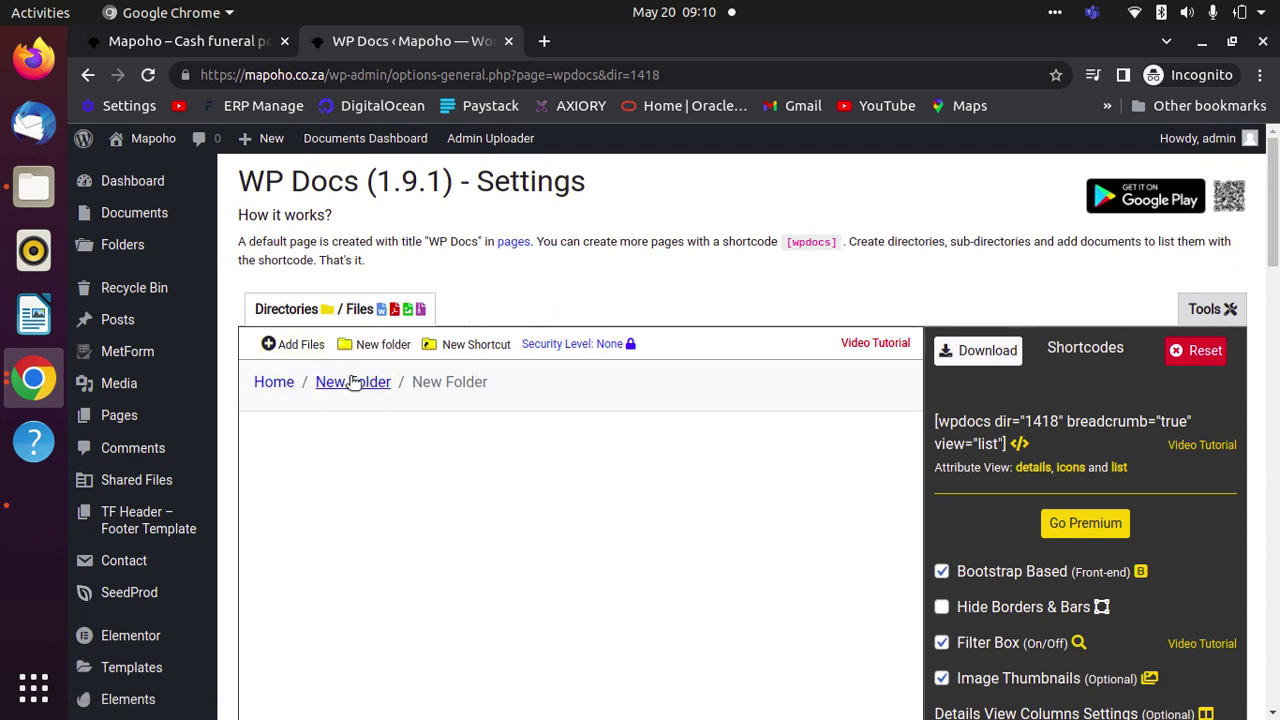
- Insert Disclosure.pdf from the Media Library into the subfolder, then return to New Folder
{"action": "left_click", "coordinate": [300, 343]}
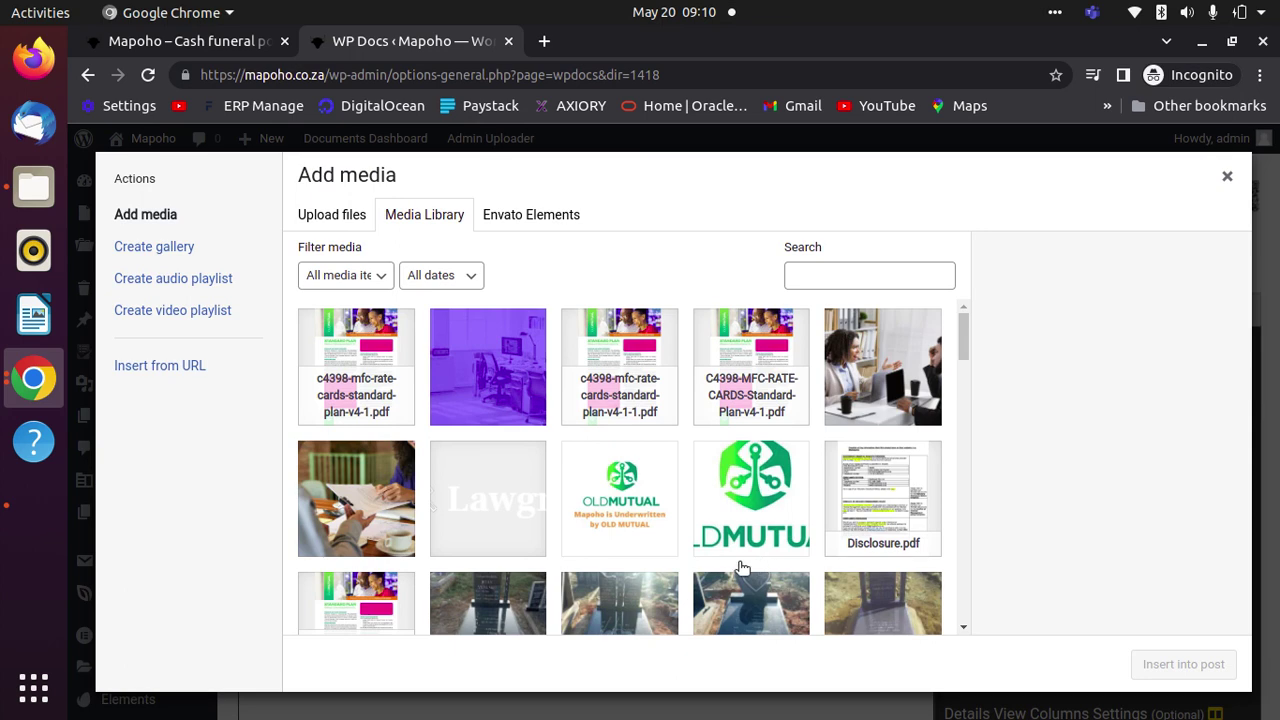
{"action": "left_click", "coordinate": [895, 508]}
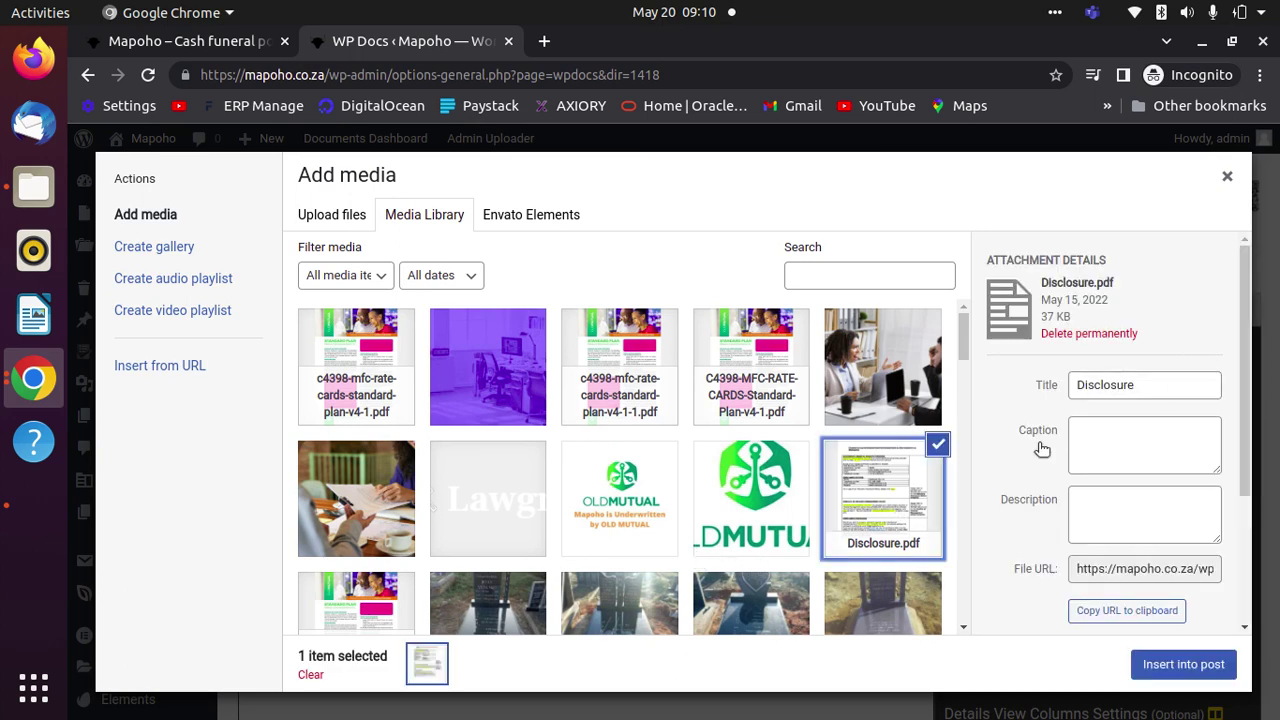
{"action": "left_click", "coordinate": [1195, 669]}
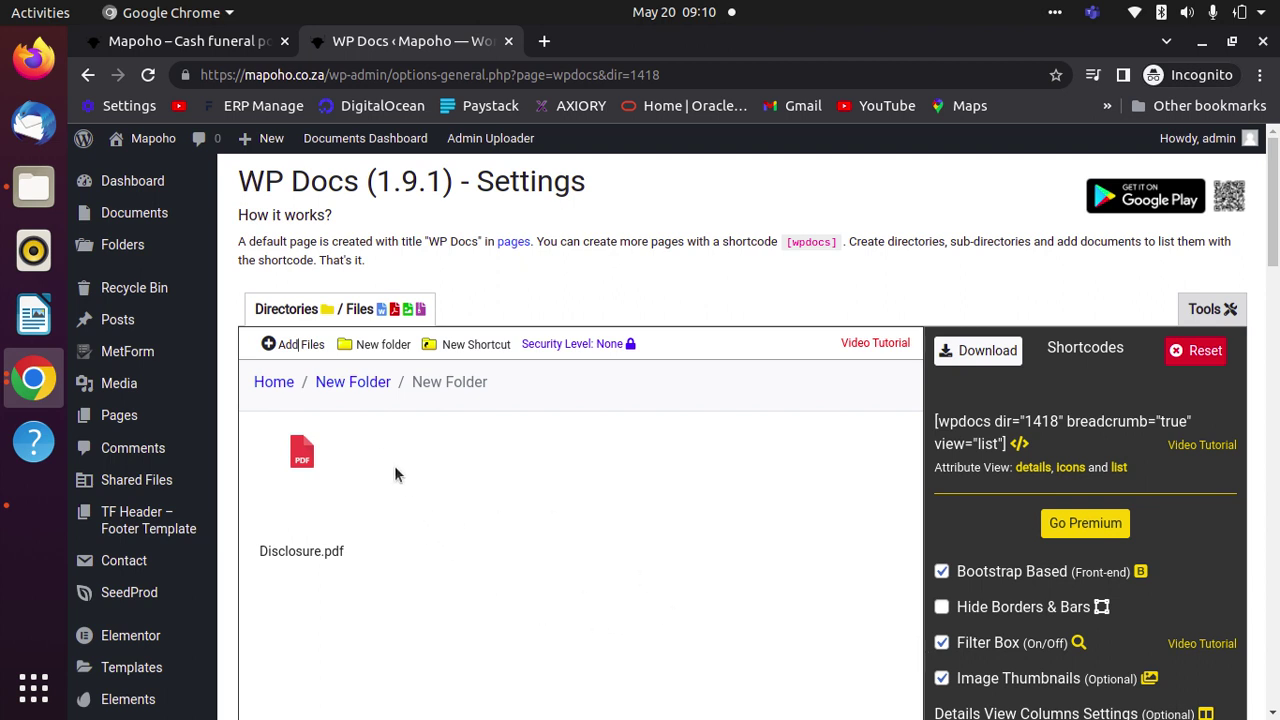
{"action": "left_click", "coordinate": [348, 390]}
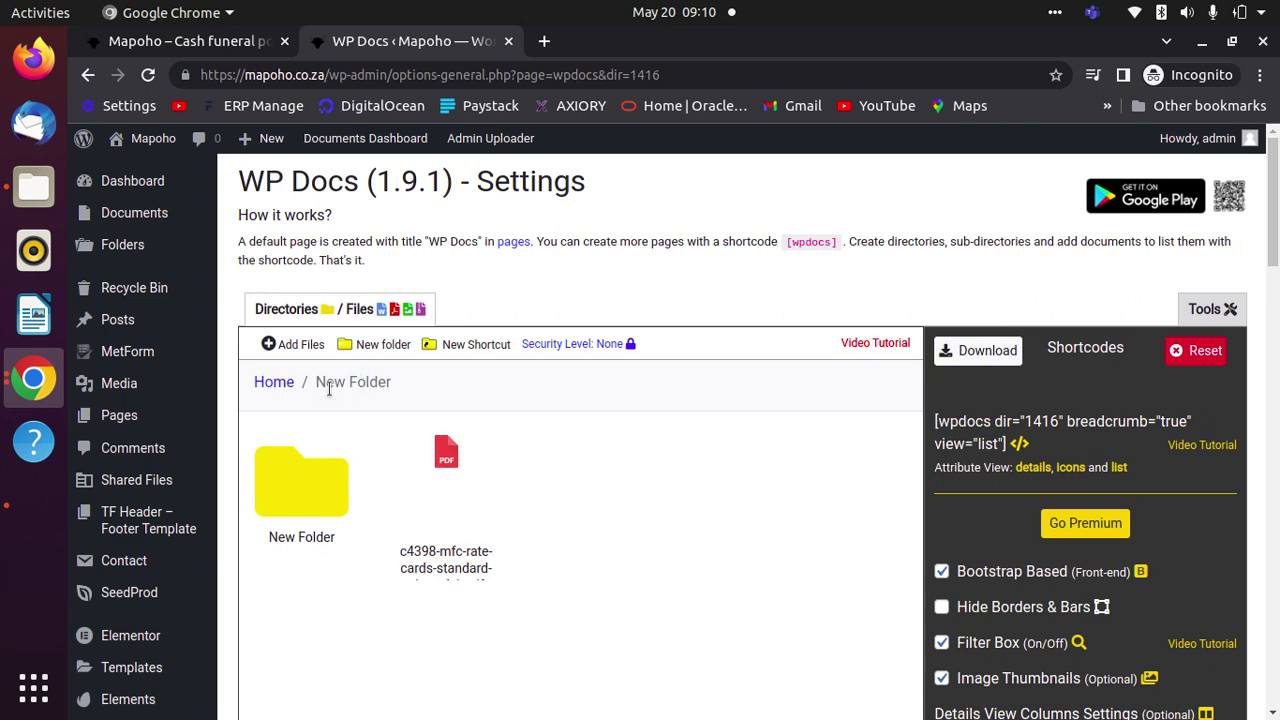
- Back at the Home level, rename the first top-level folder to Policy
{"action": "left_click", "coordinate": [284, 382]}
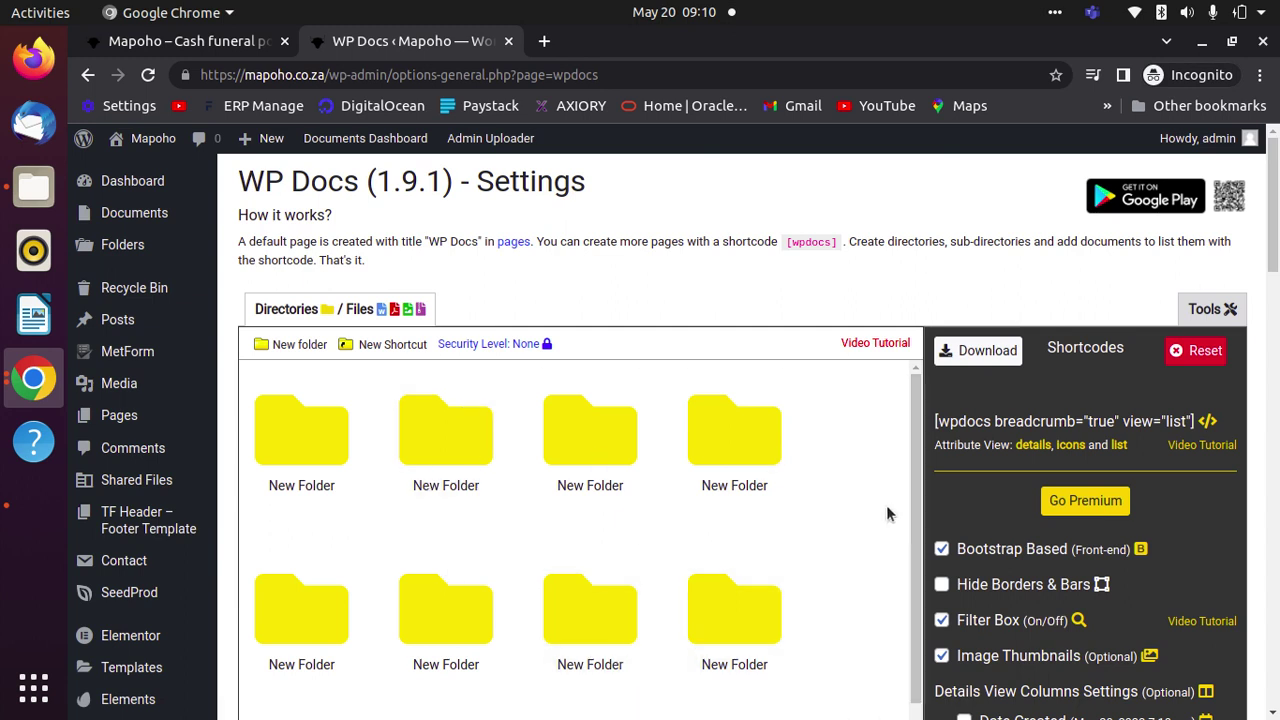
{"action": "mouse_move", "coordinate": [330, 508]}
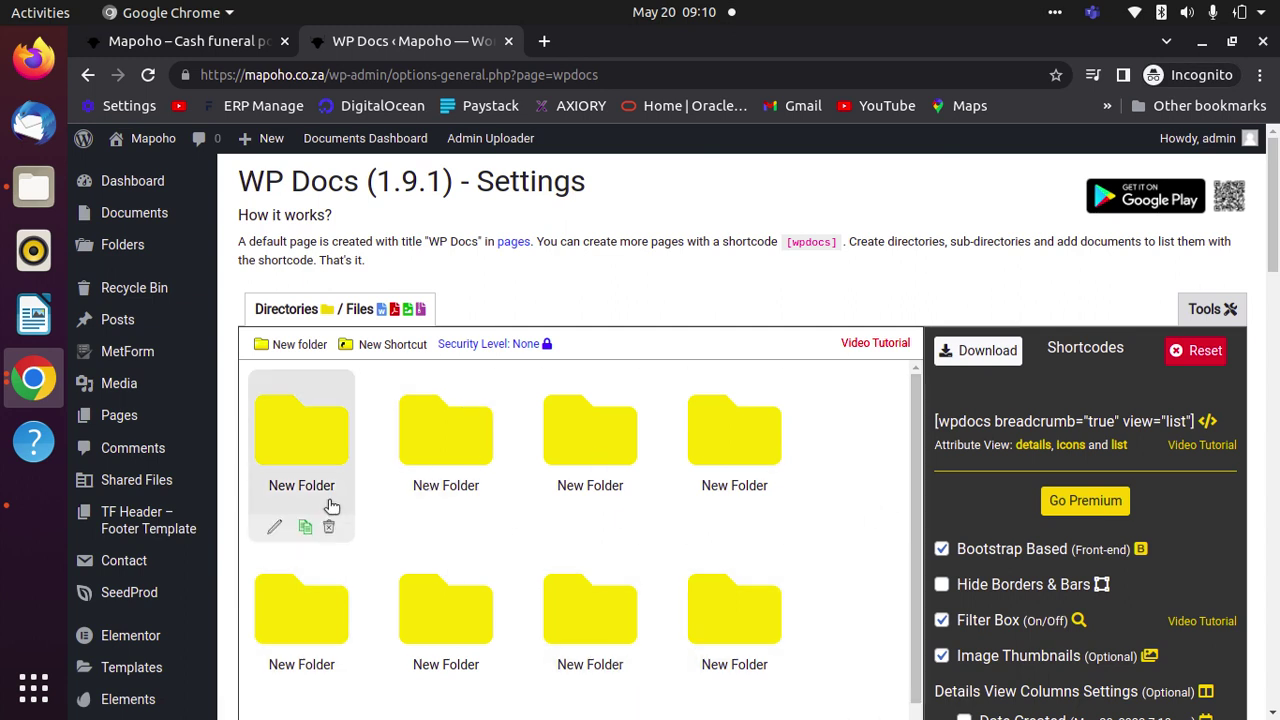
{"action": "left_click", "coordinate": [275, 527]}
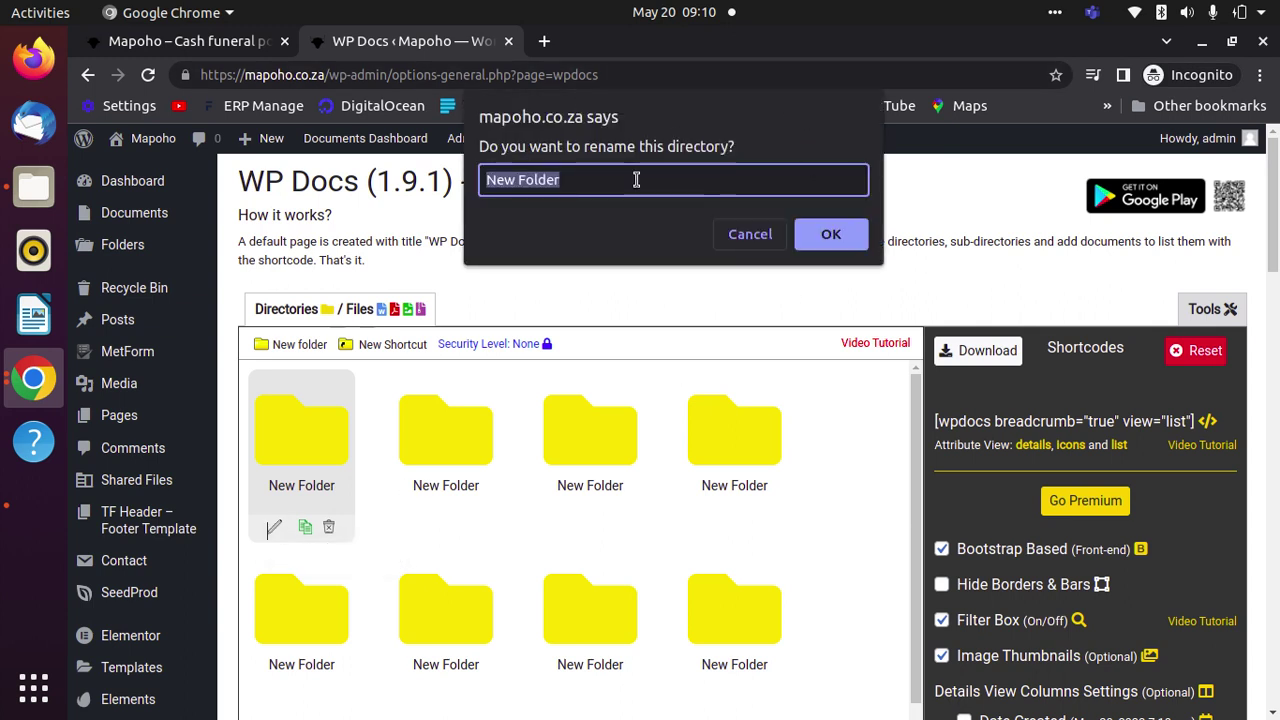
{"action": "key", "text": "BackSpace"}
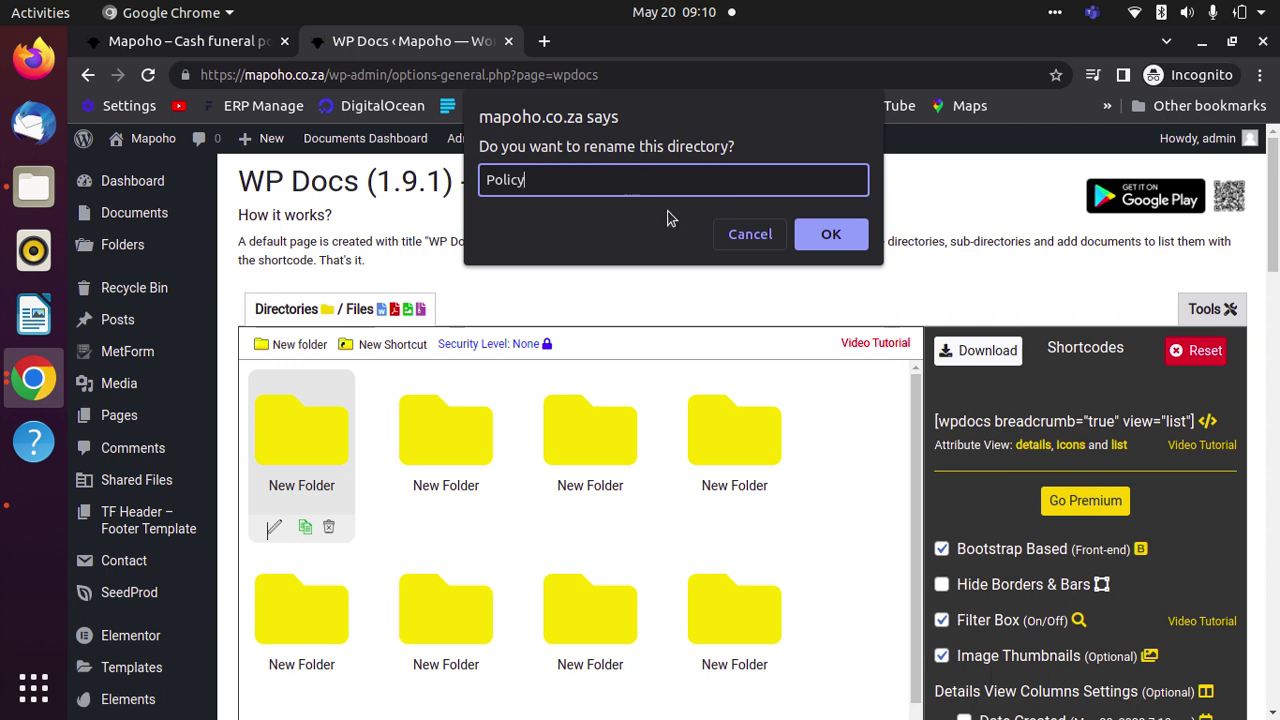
{"action": "left_click", "coordinate": [832, 238]}
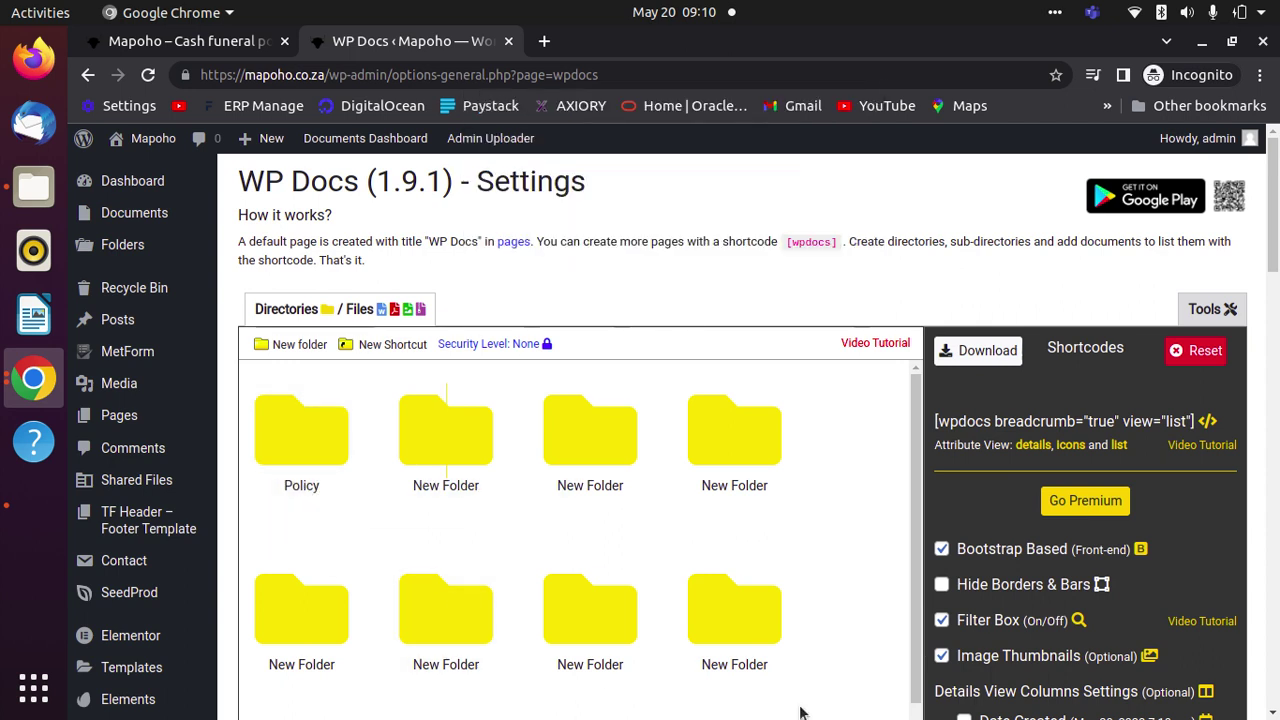
{"action": "mouse_move", "coordinate": [773, 703]}
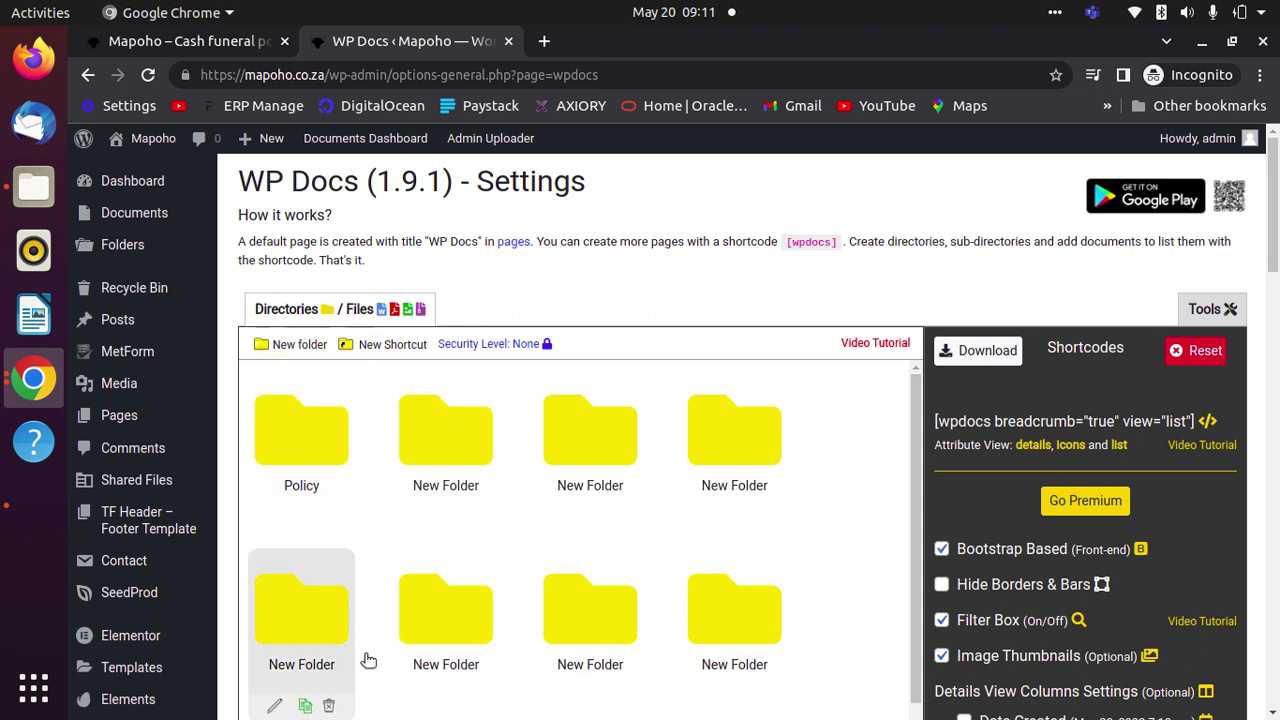
- Rename the second top-level folder to Unique, then delete it along with its data
{"action": "mouse_move", "coordinate": [453, 518]}
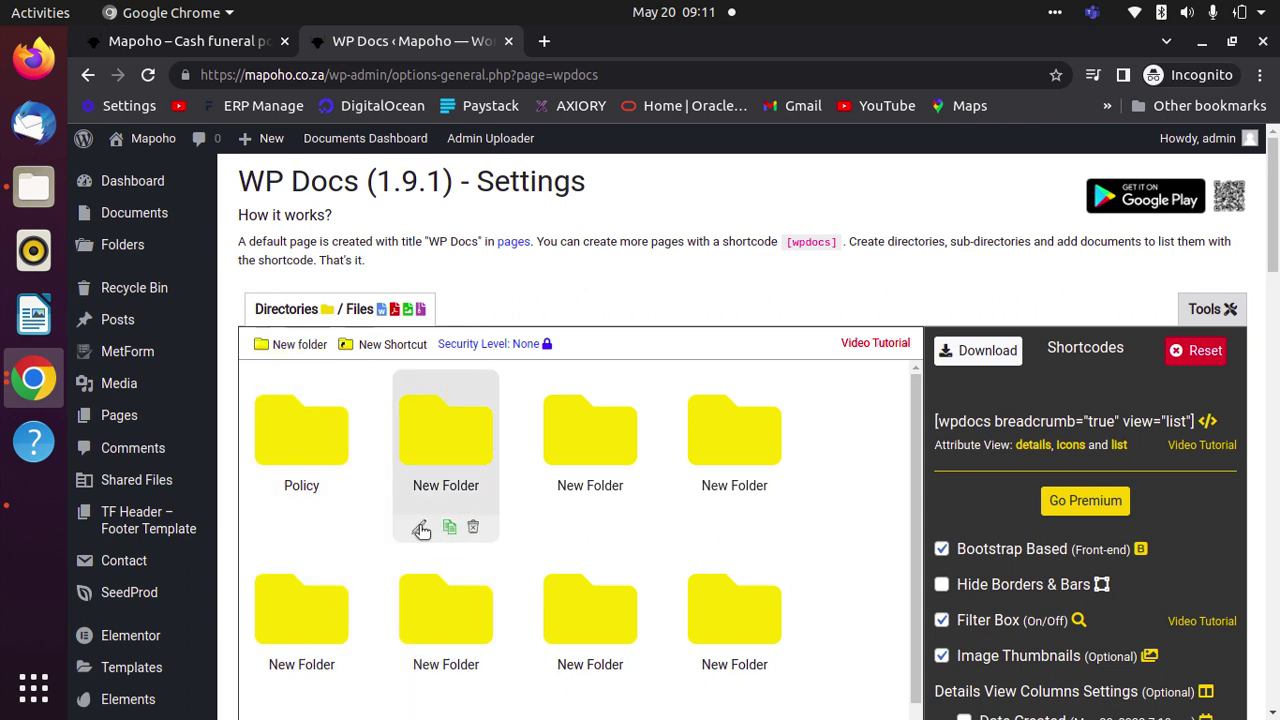
{"action": "left_click", "coordinate": [419, 527]}
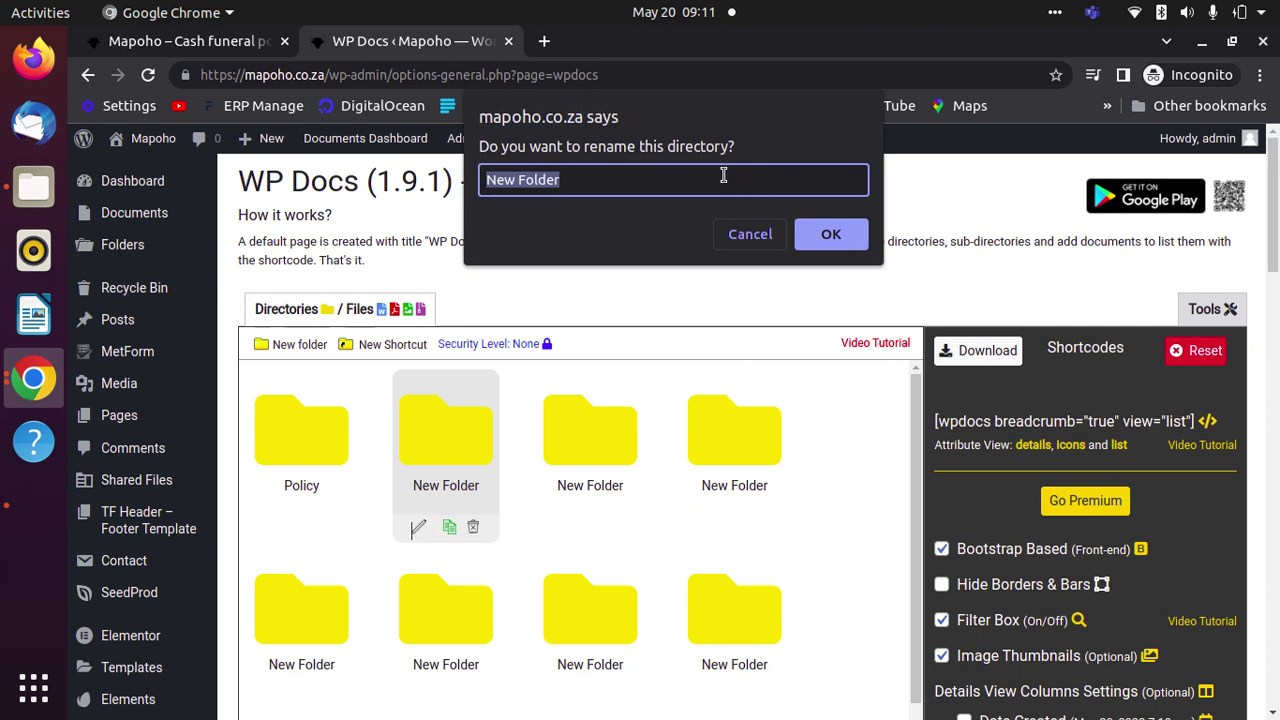
{"action": "type", "text": "Unique"}
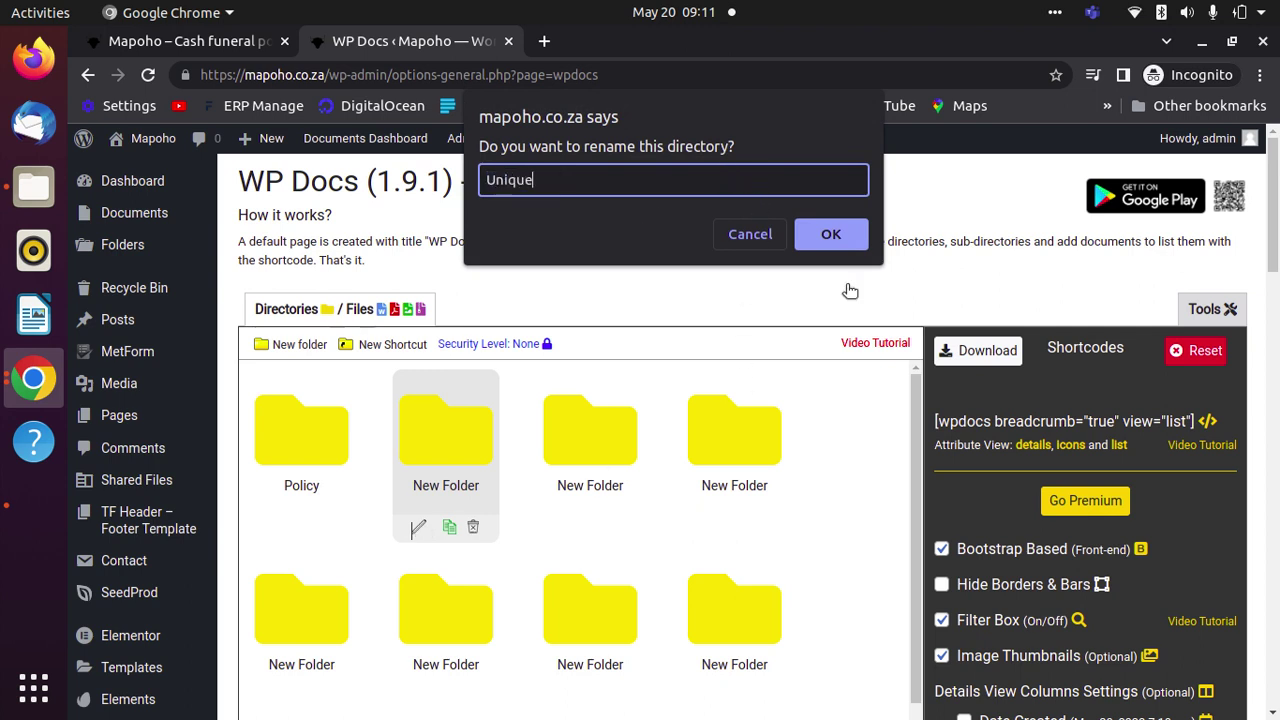
{"action": "left_click", "coordinate": [855, 243]}
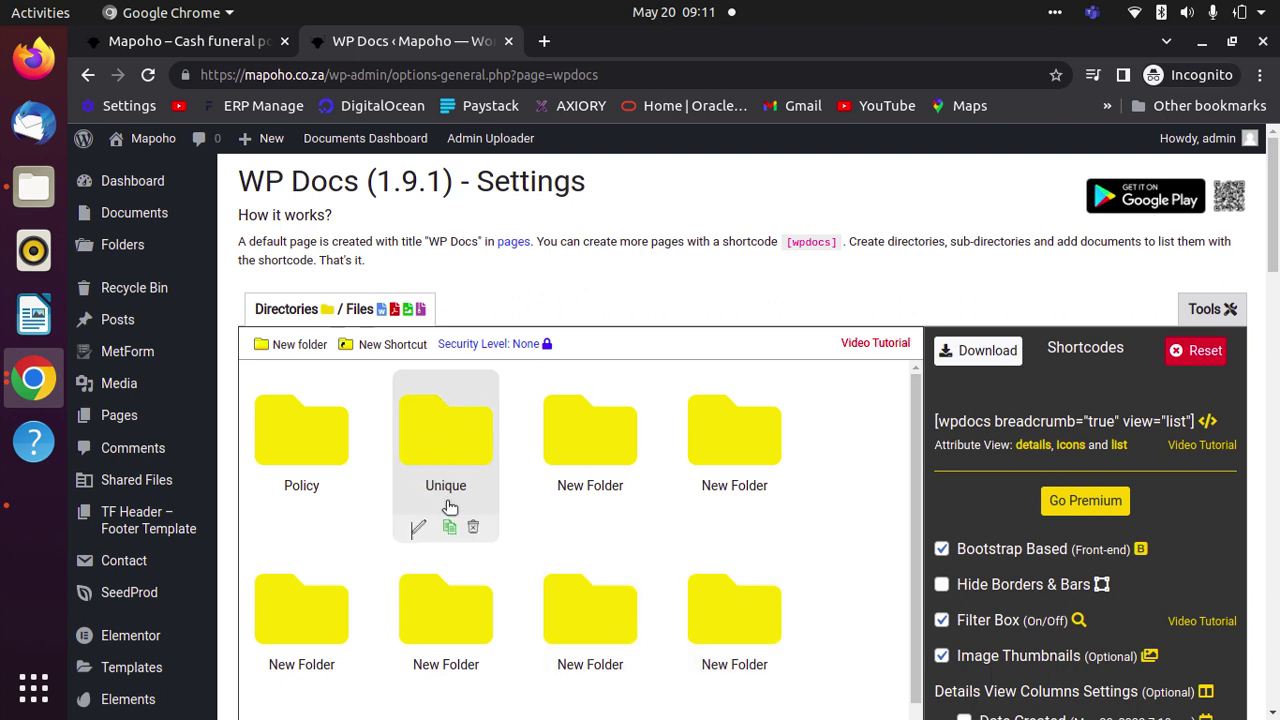
{"action": "left_click", "coordinate": [471, 530]}
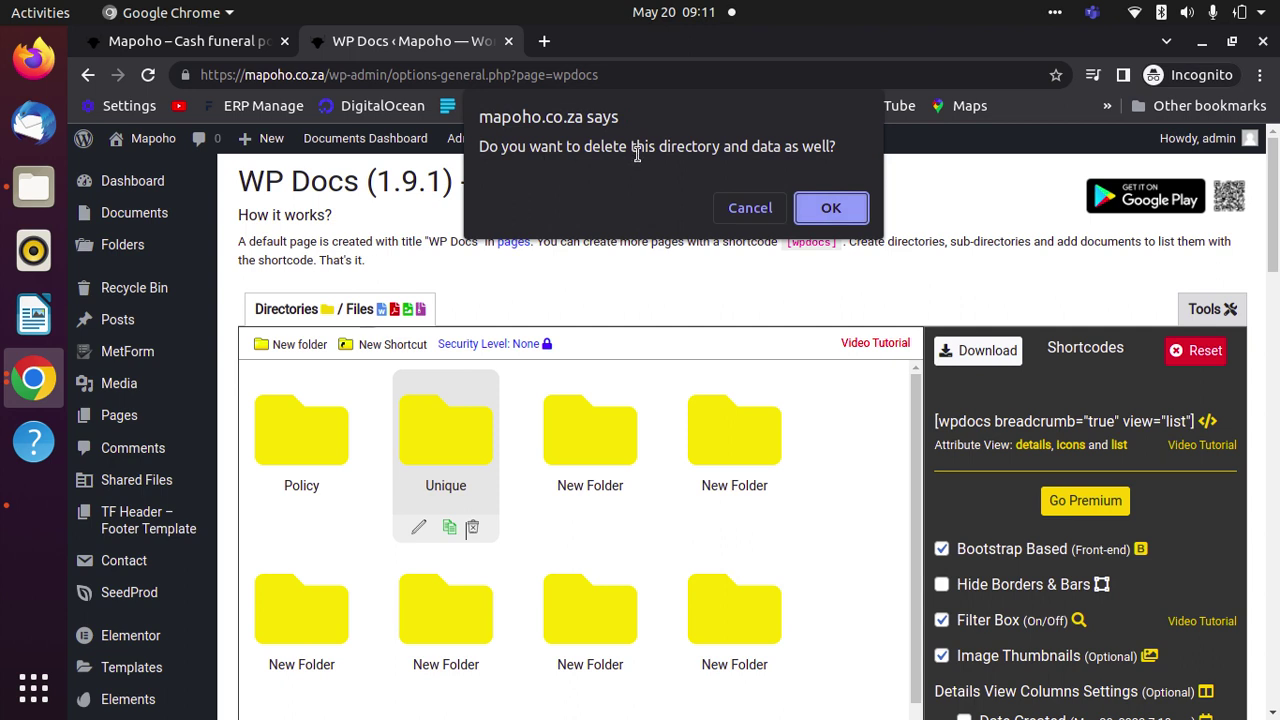
{"action": "left_click", "coordinate": [831, 208]}
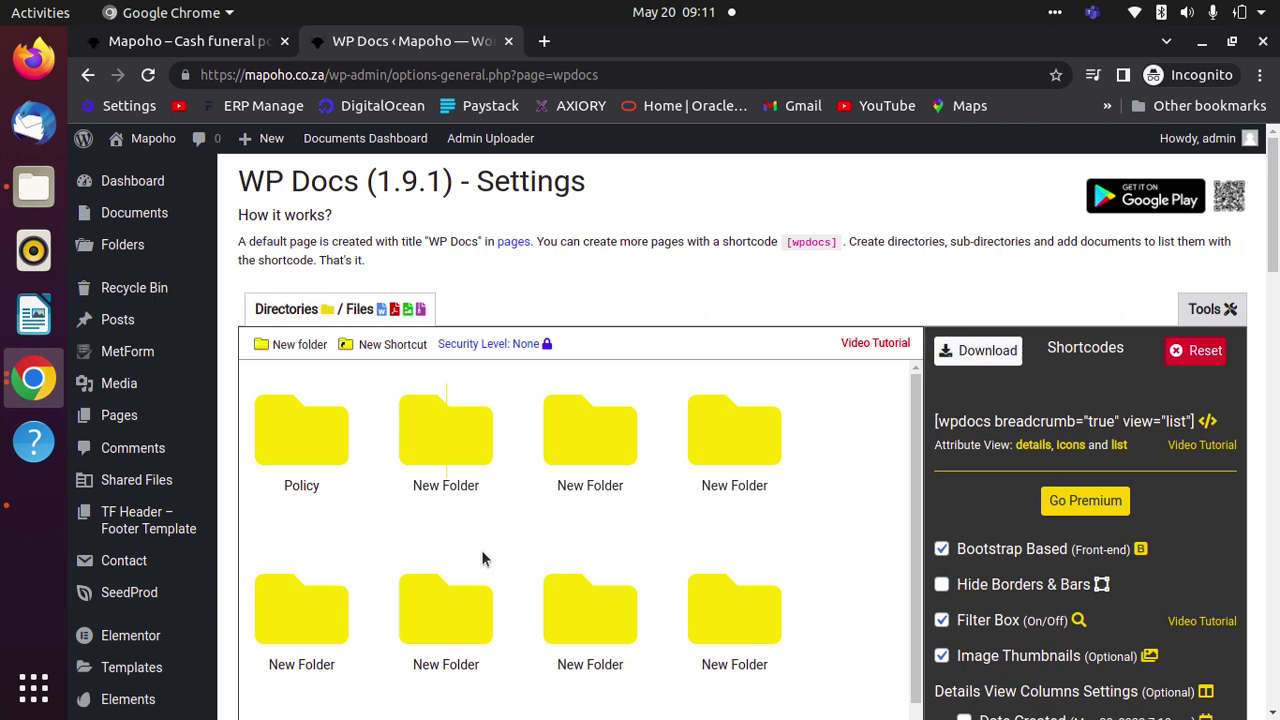
- Add another top-level folder, rename the first New Folder to 'Testing Folder', and open it
{"action": "left_click", "coordinate": [263, 346]}
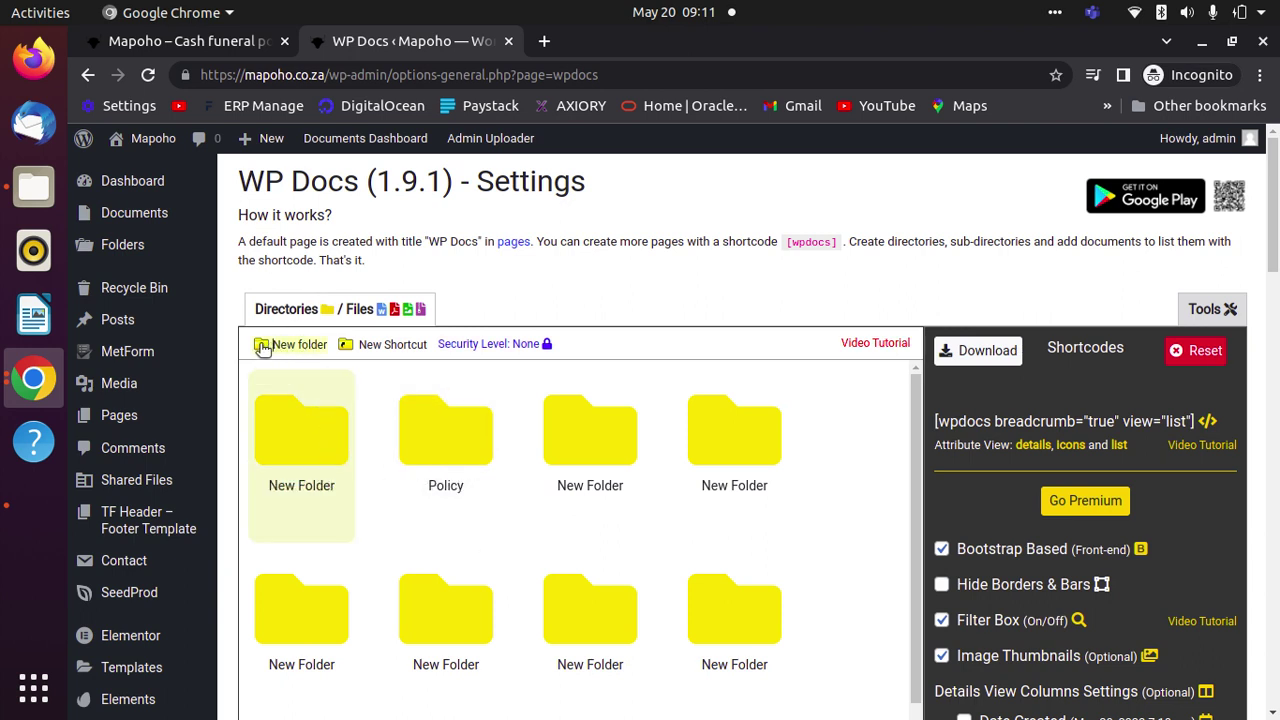
{"action": "mouse_move", "coordinate": [315, 494]}
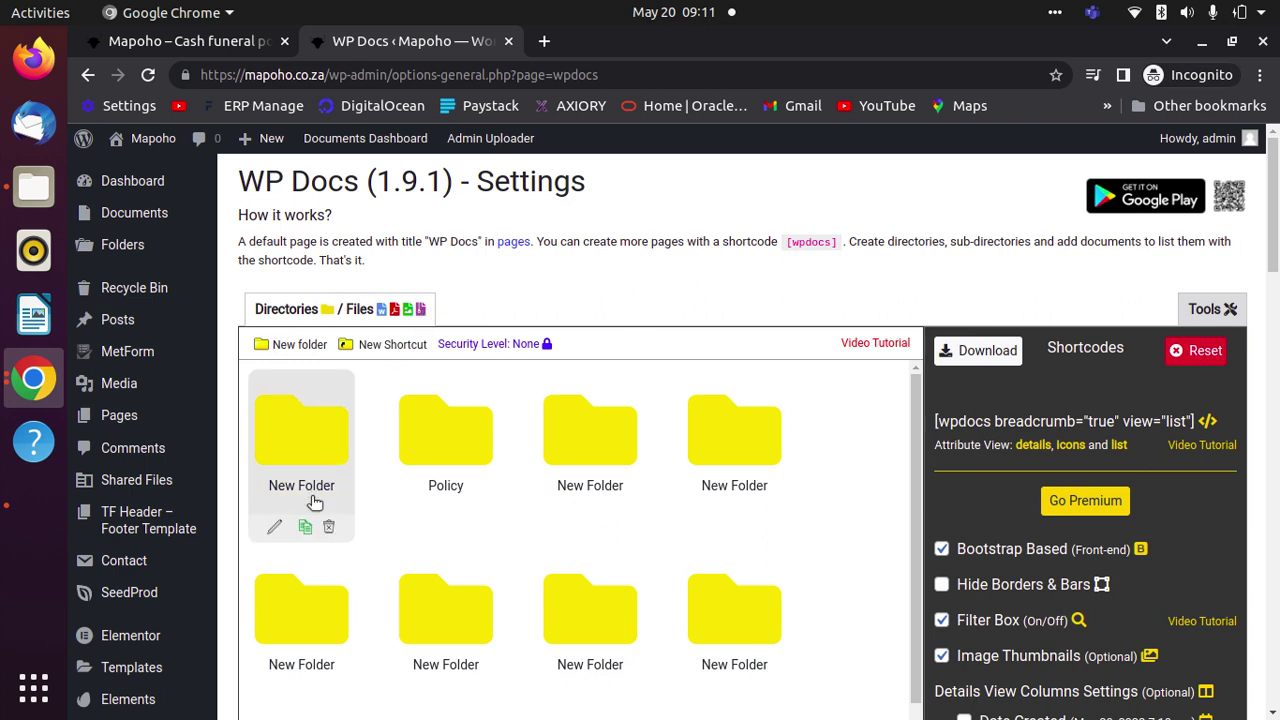
{"action": "left_click", "coordinate": [273, 527]}
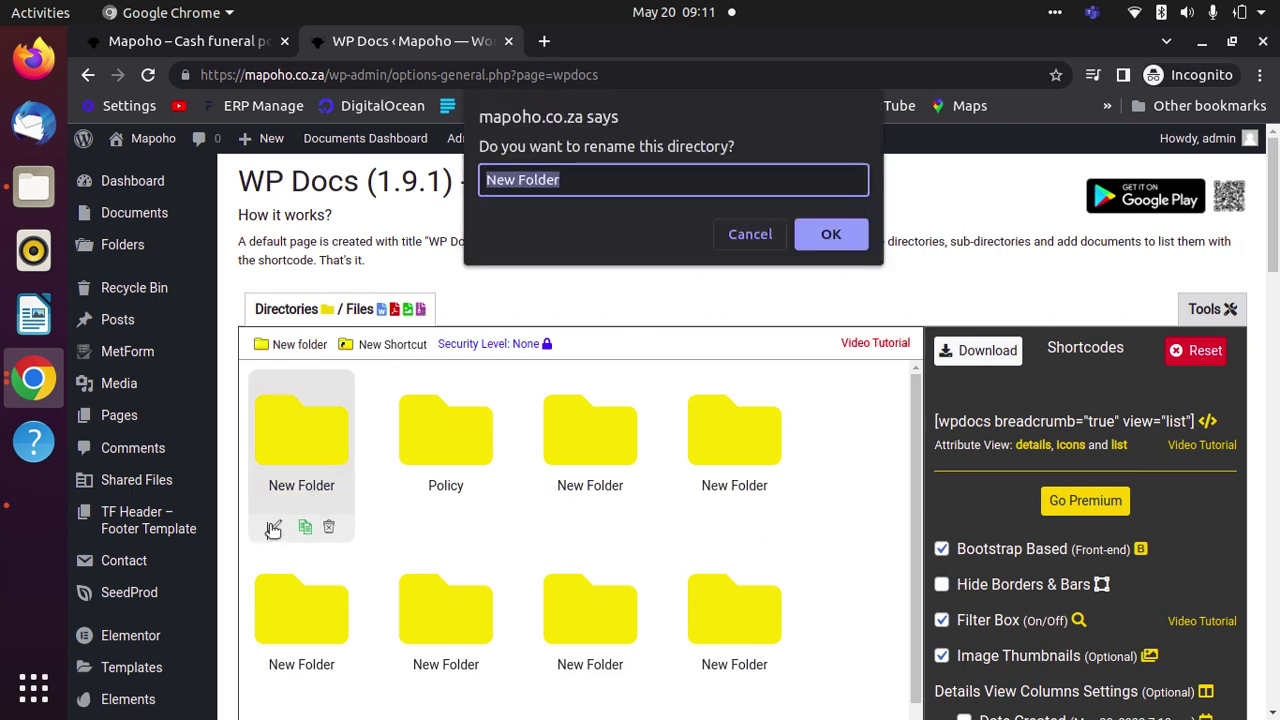
{"action": "type", "text": "Testing"}
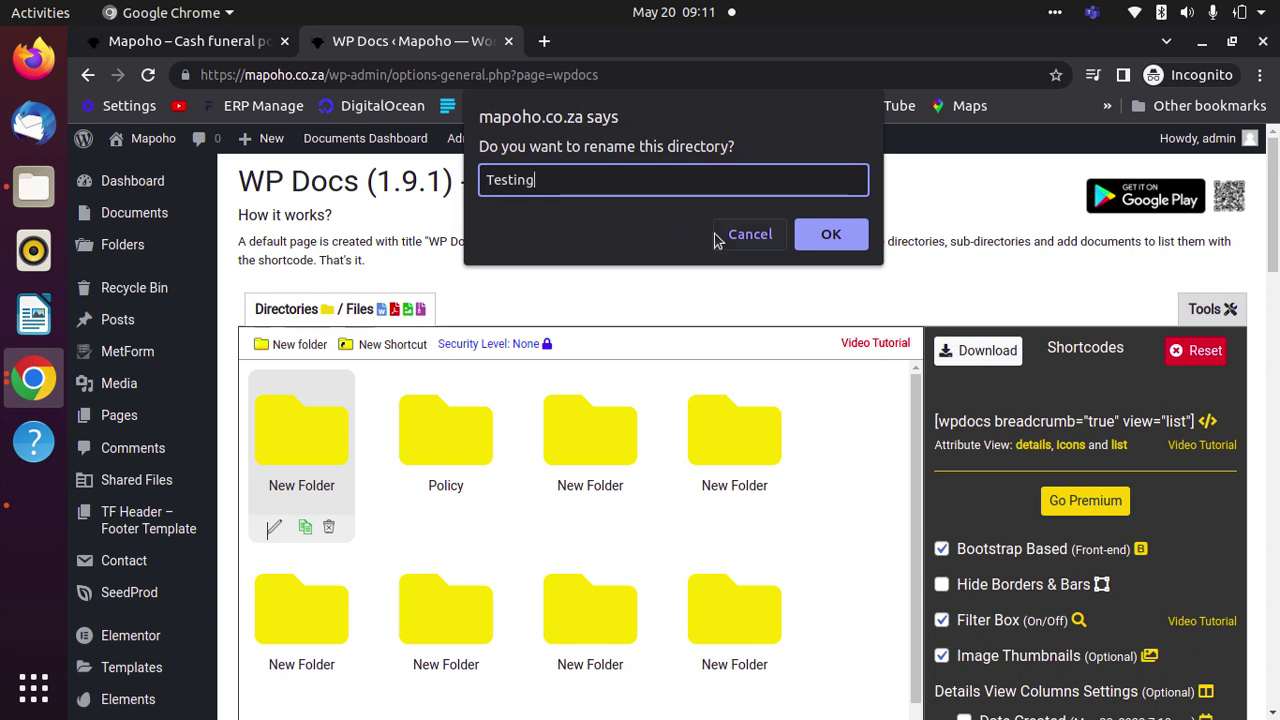
{"action": "type", "text": " Folder"}
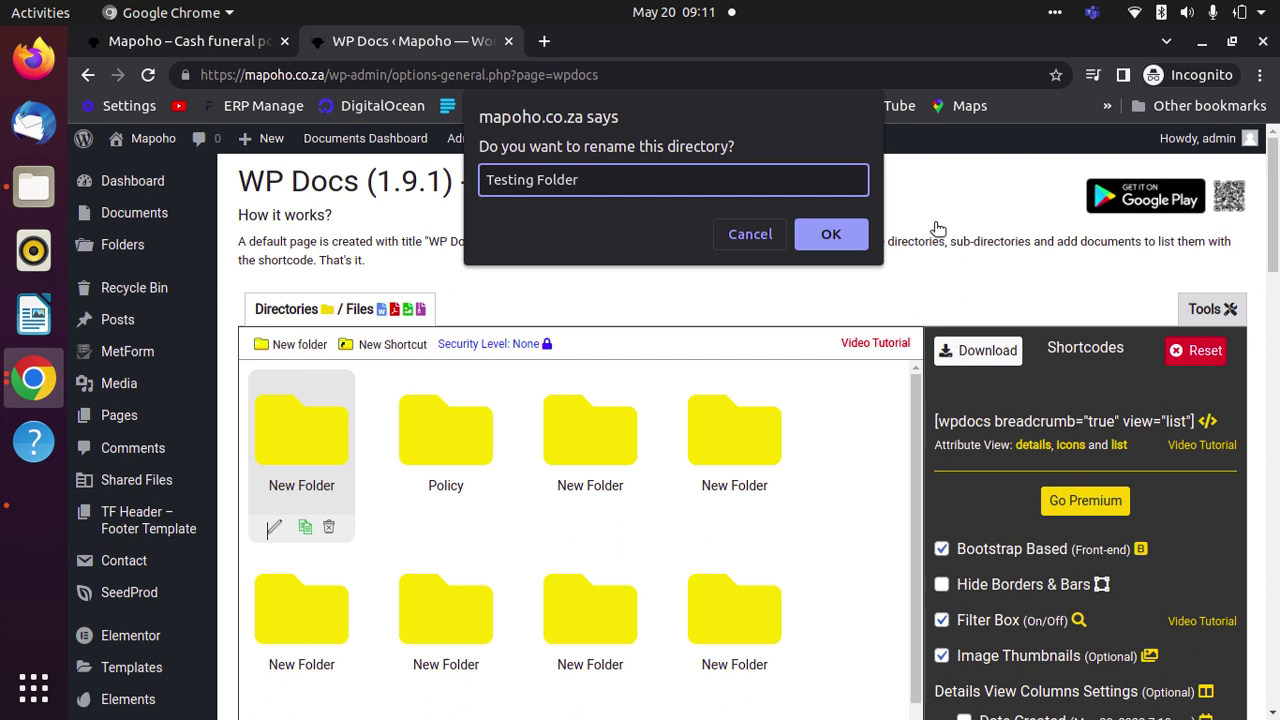
{"action": "left_click", "coordinate": [838, 236]}
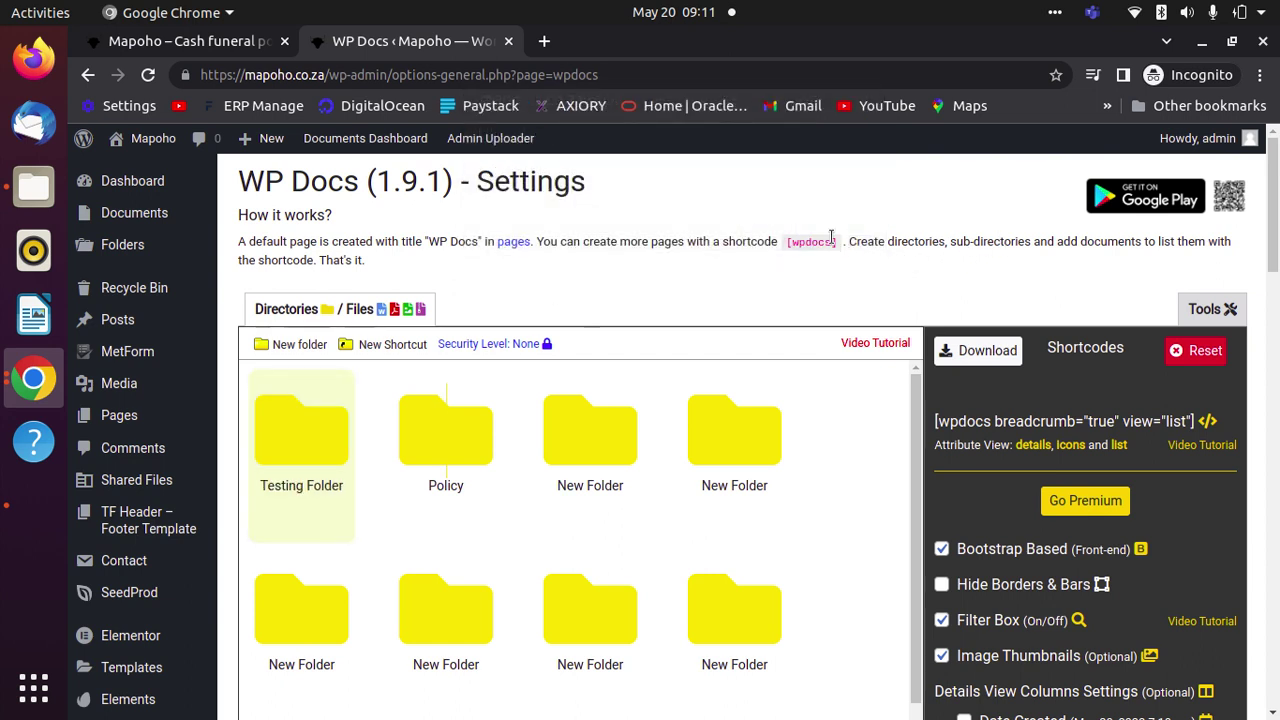
{"action": "mouse_move", "coordinate": [346, 391]}
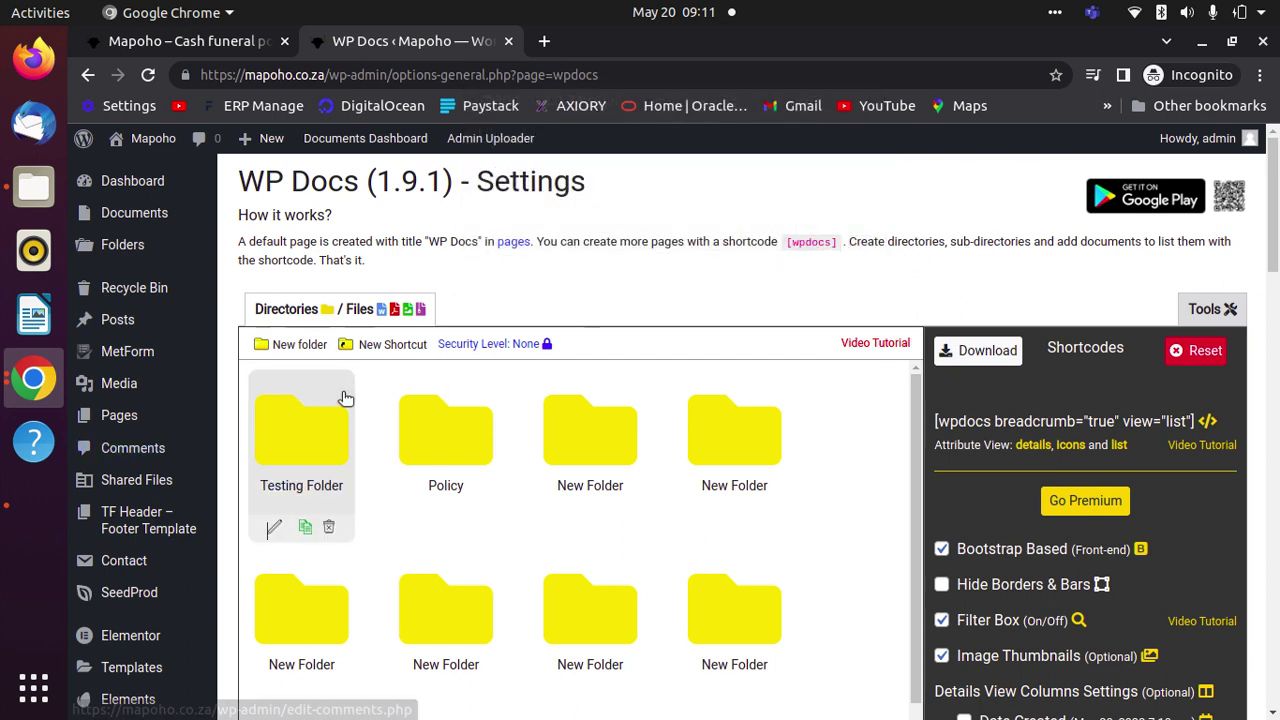
{"action": "left_click", "coordinate": [306, 445]}
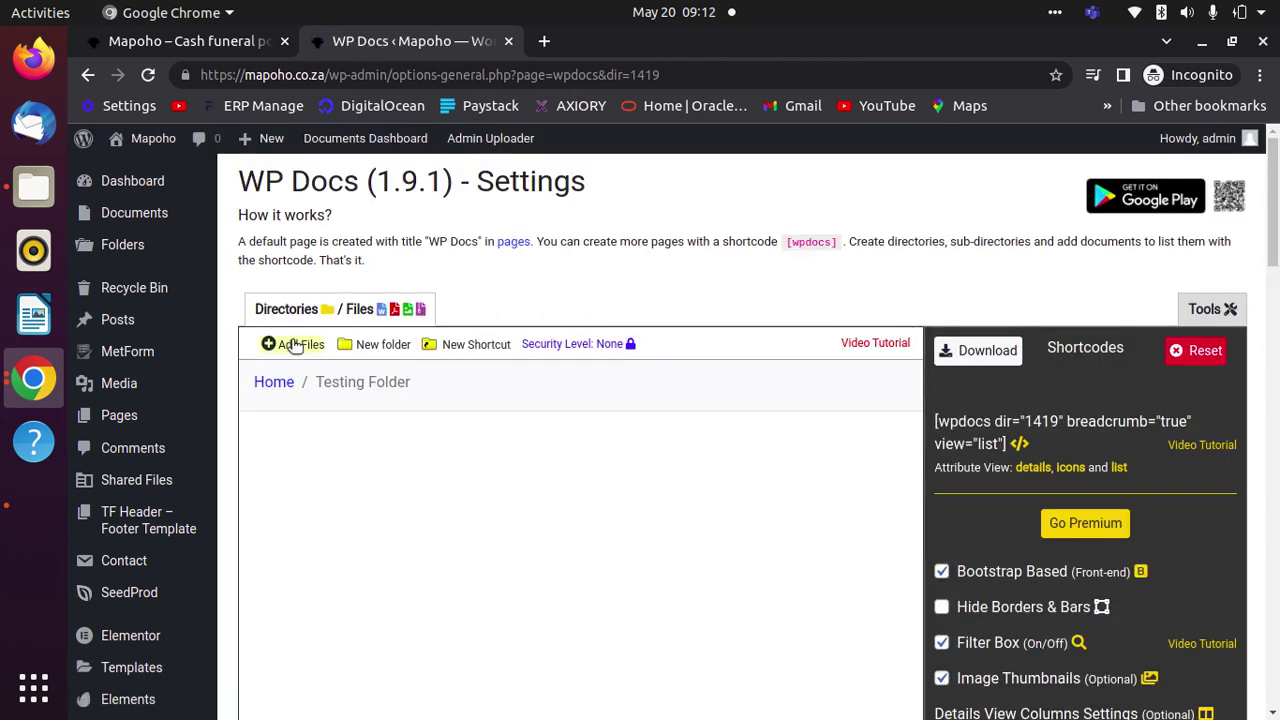
- Insert the four C4398 rate-card PDFs, Disclosure.pdf and the Old Mutual image into Testing Folder
{"action": "left_click", "coordinate": [268, 344]}
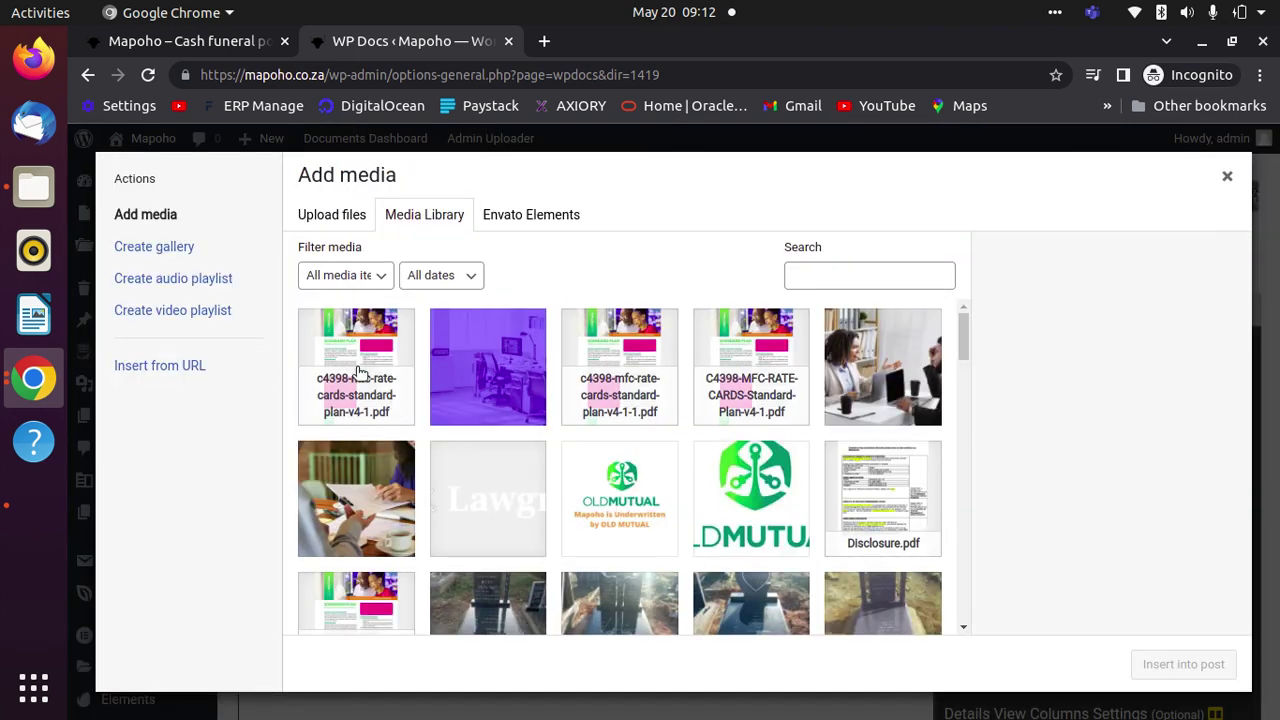
{"action": "left_click", "coordinate": [358, 374]}
{"action": "scroll", "coordinate": [894, 470], "scroll_direction": "down", "scroll_amount": 1}
{"action": "left_click", "coordinate": [905, 395]}
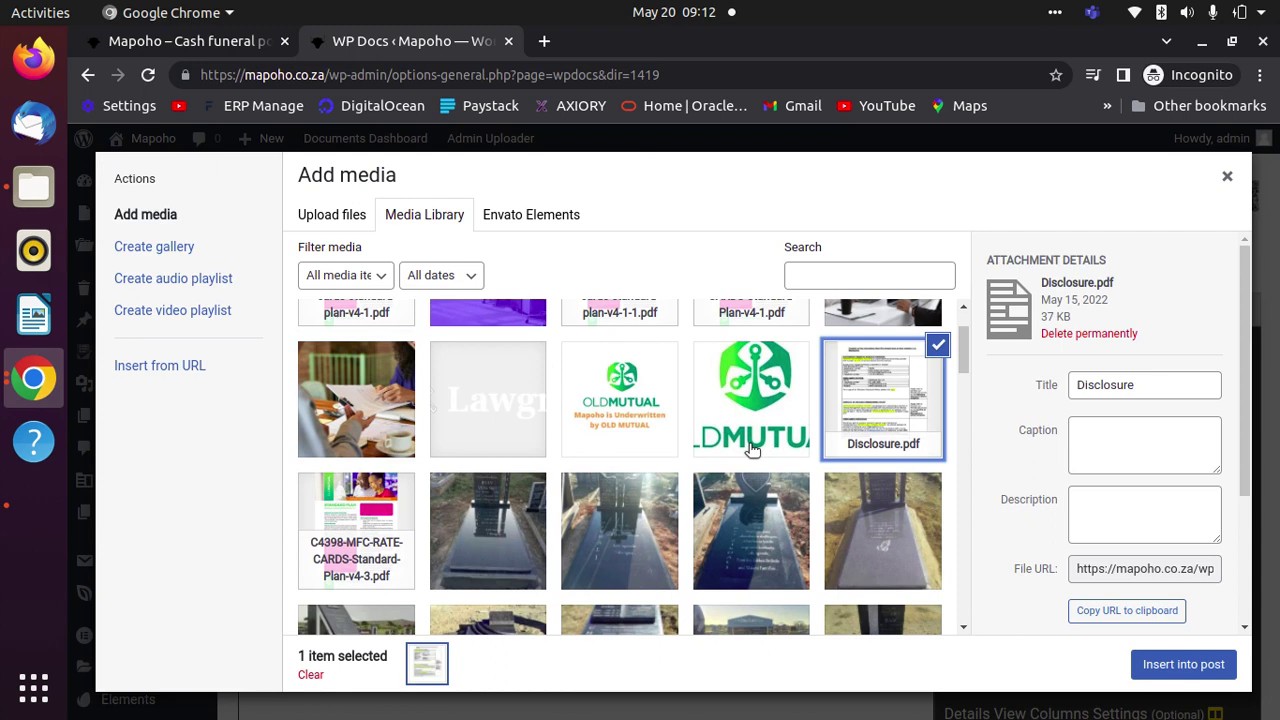
{"action": "scroll", "coordinate": [316, 493], "scroll_direction": "up", "scroll_amount": 1}
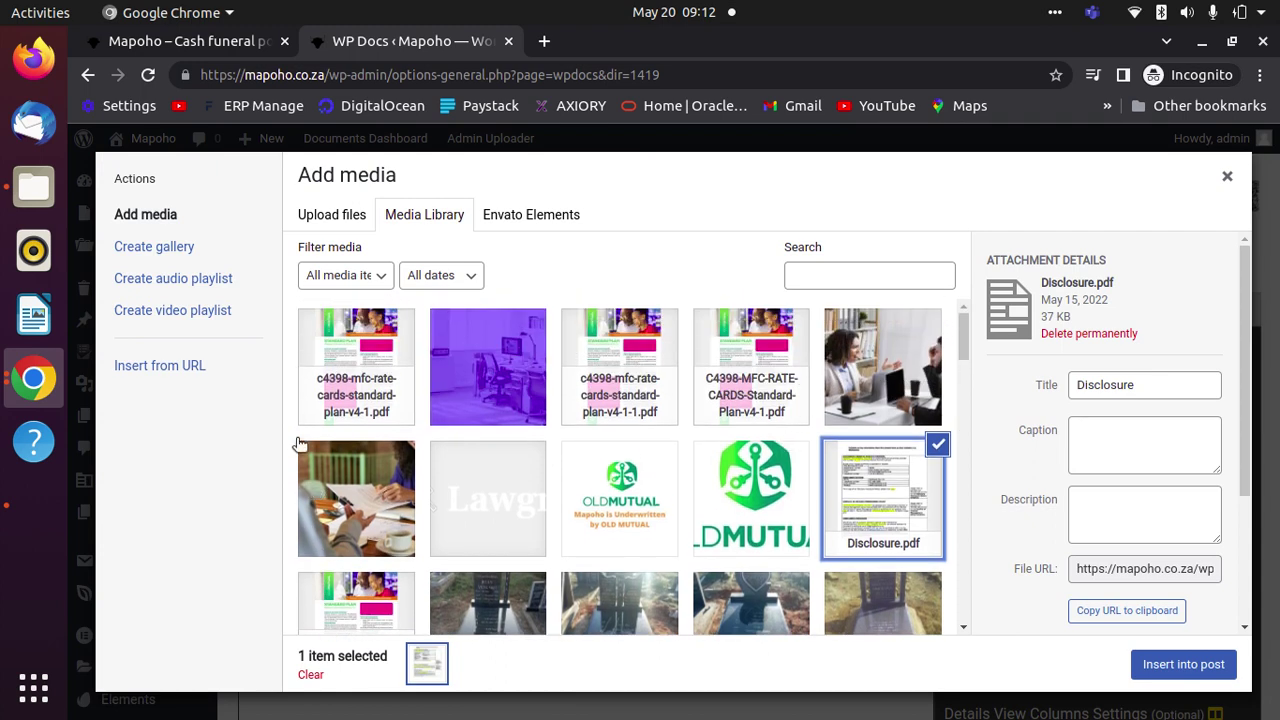
{"action": "left_click", "coordinate": [367, 400]}
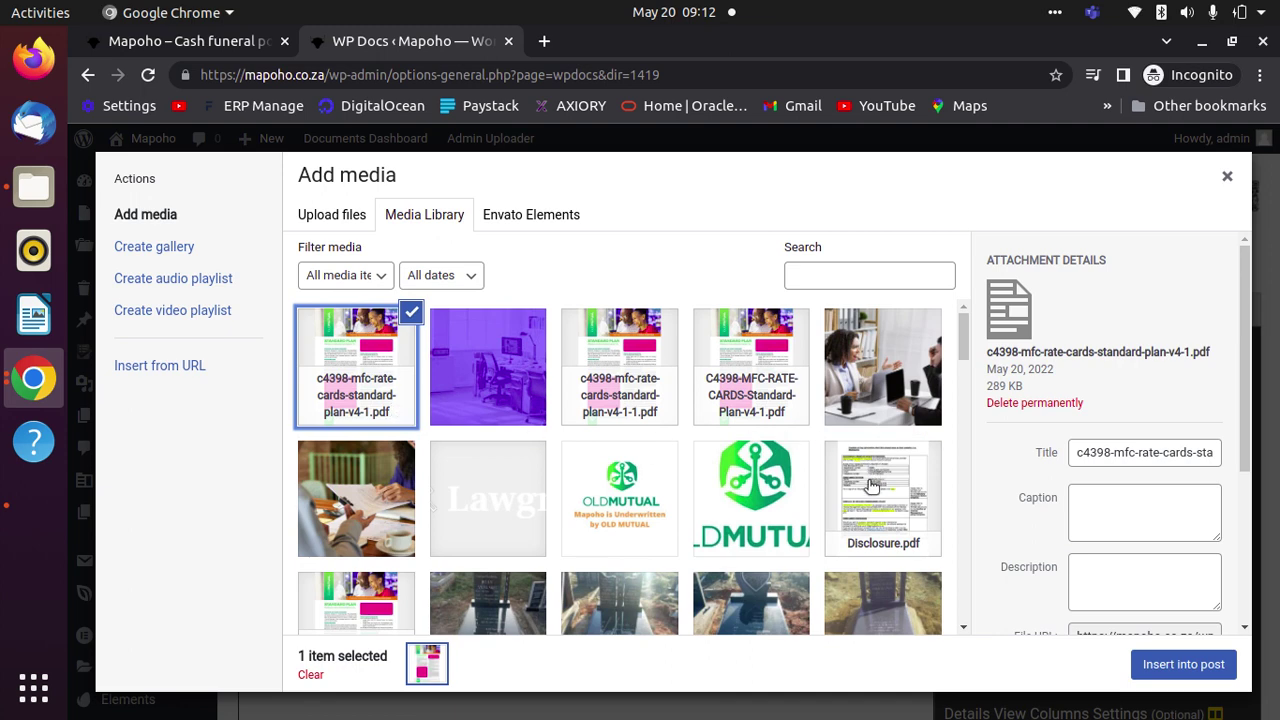
{"action": "left_click", "coordinate": [630, 372]}
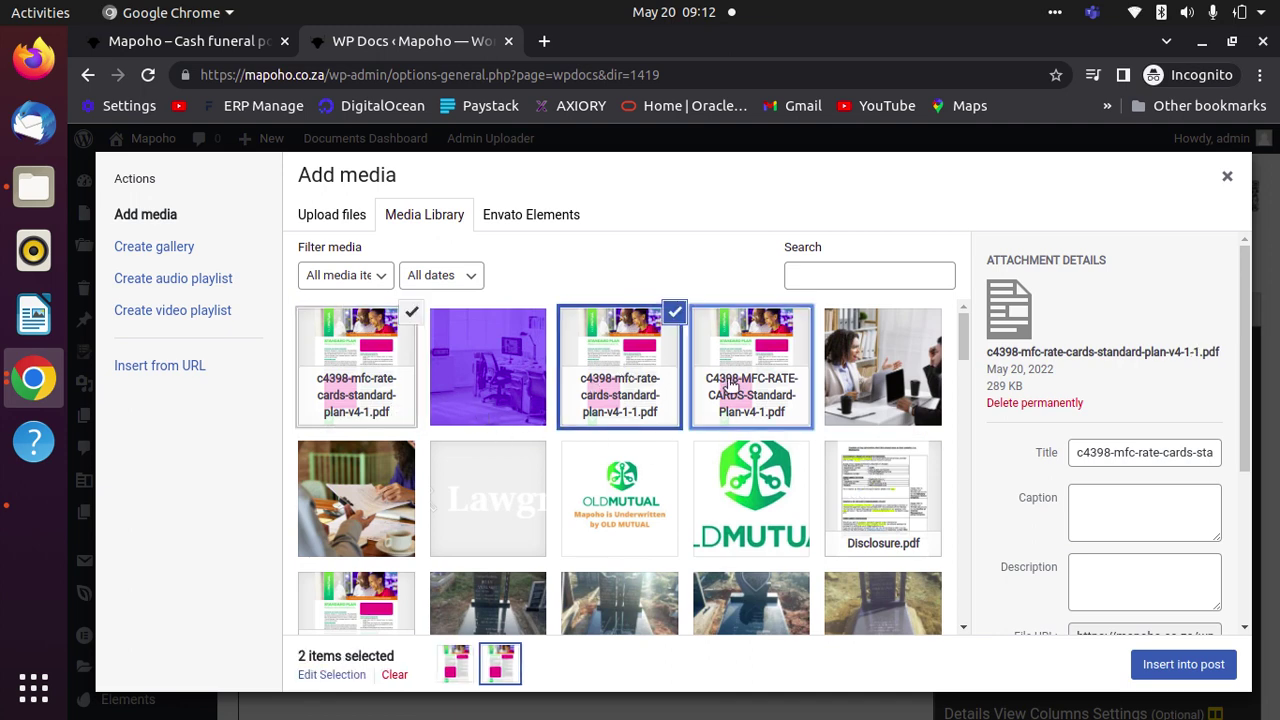
{"action": "left_click", "coordinate": [730, 386]}
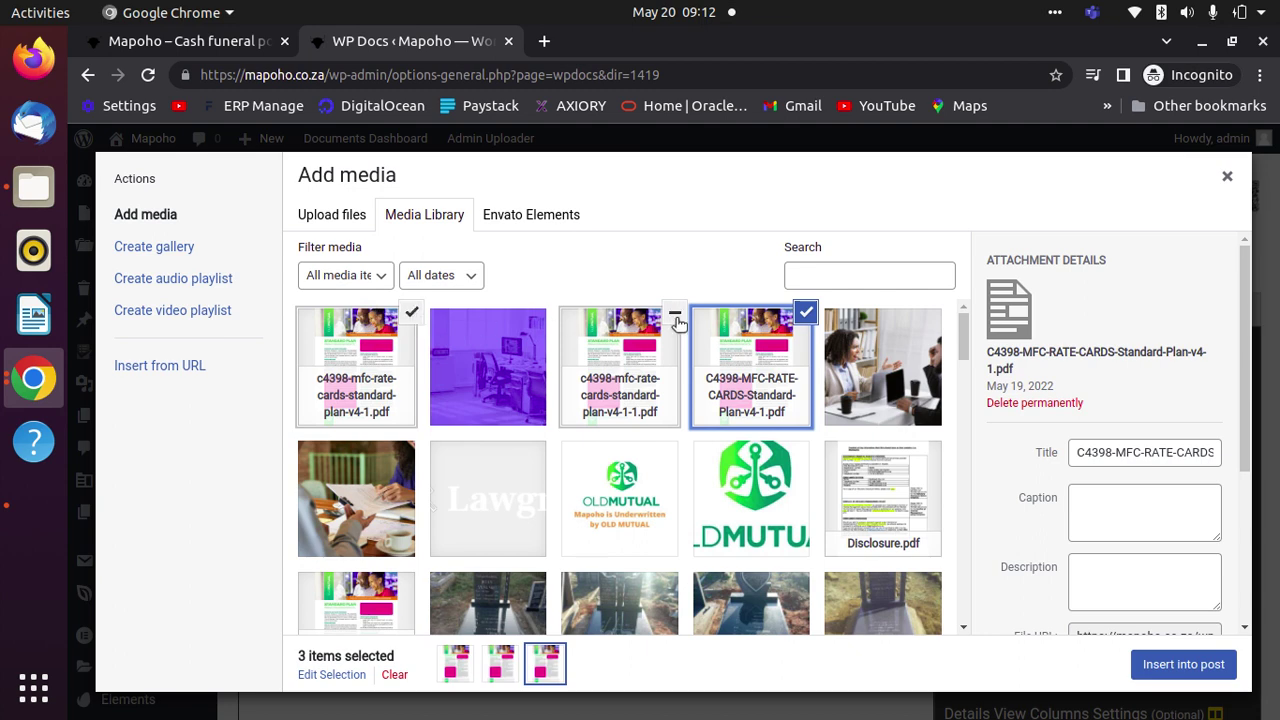
{"action": "left_click", "coordinate": [905, 510]}
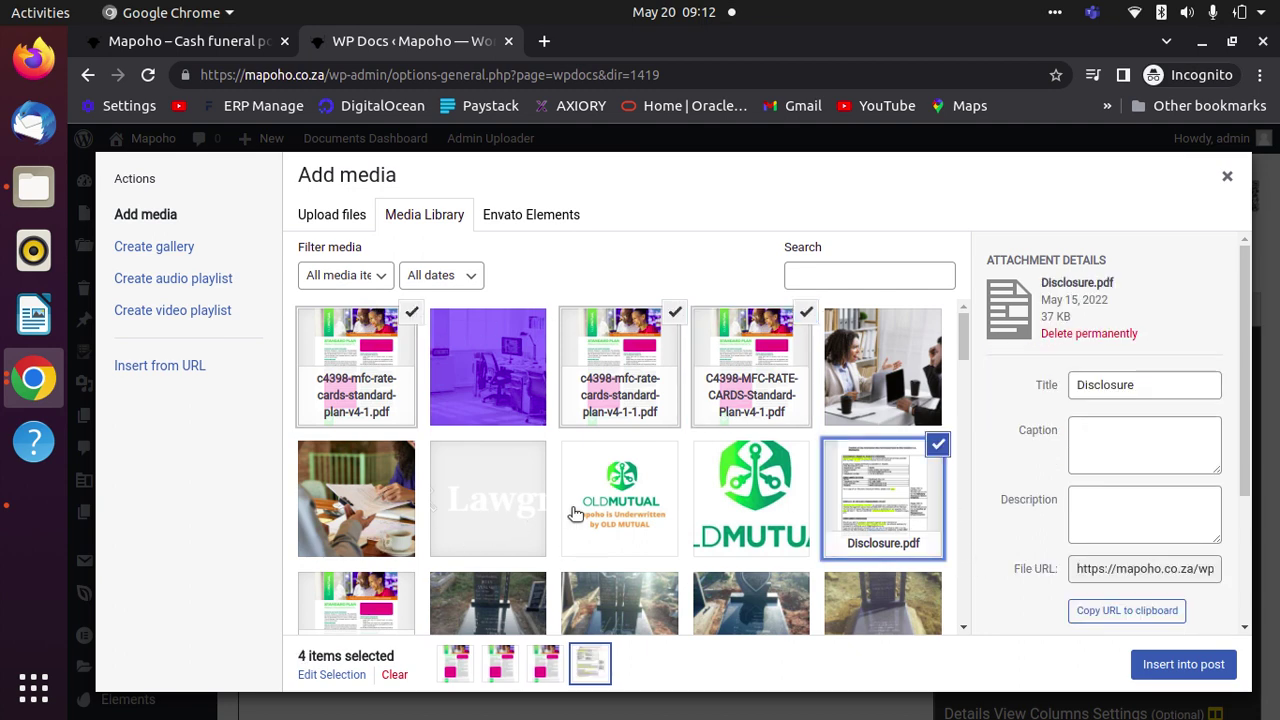
{"action": "left_click", "coordinate": [633, 512]}
{"action": "left_click", "coordinate": [383, 603]}
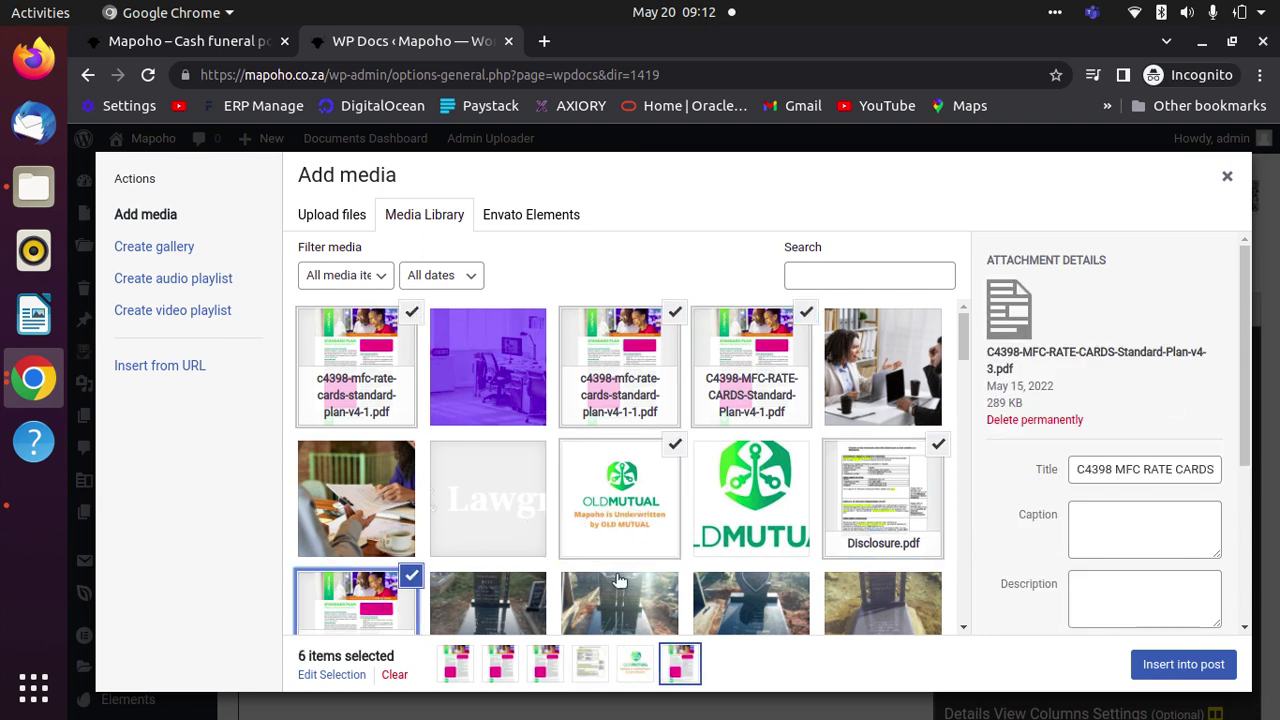
{"action": "left_click", "coordinate": [1180, 672]}
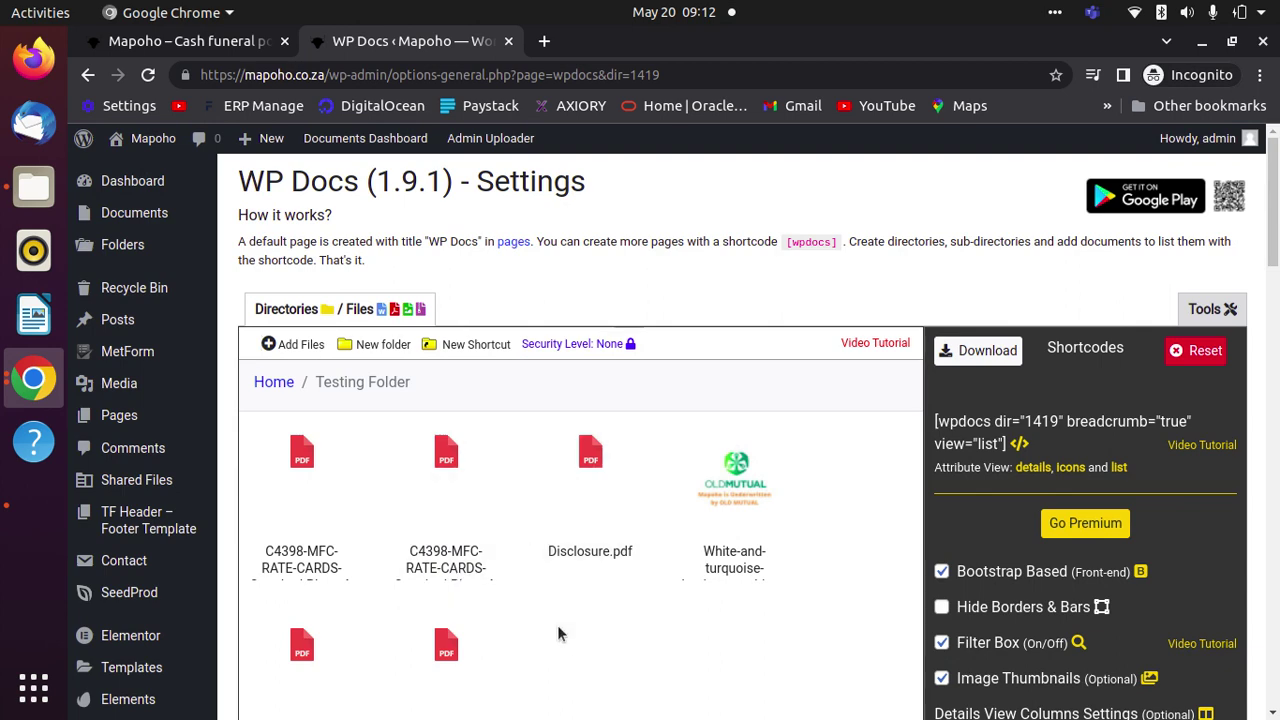
- Review the six files in Testing Folder, then return to the top-level WP Docs directories
{"action": "scroll", "coordinate": [486, 570], "scroll_direction": "down", "scroll_amount": 5}
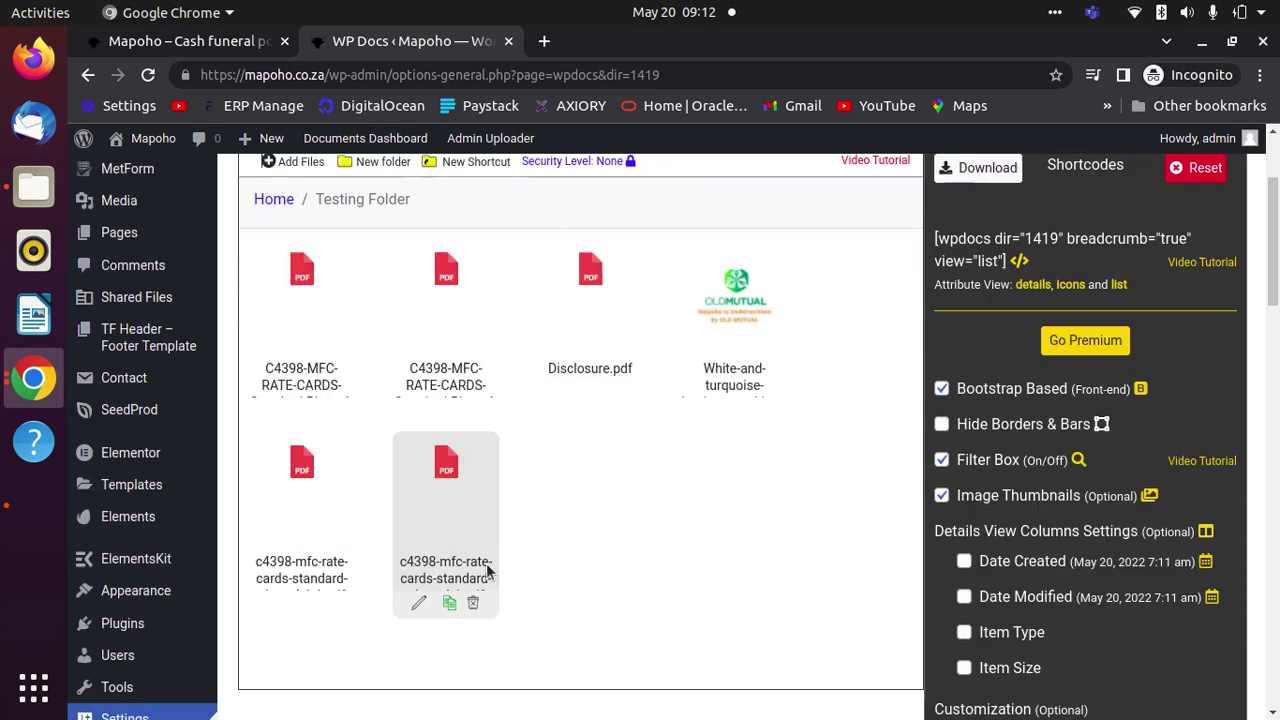
{"action": "scroll", "coordinate": [483, 557], "scroll_direction": "up", "scroll_amount": 5}
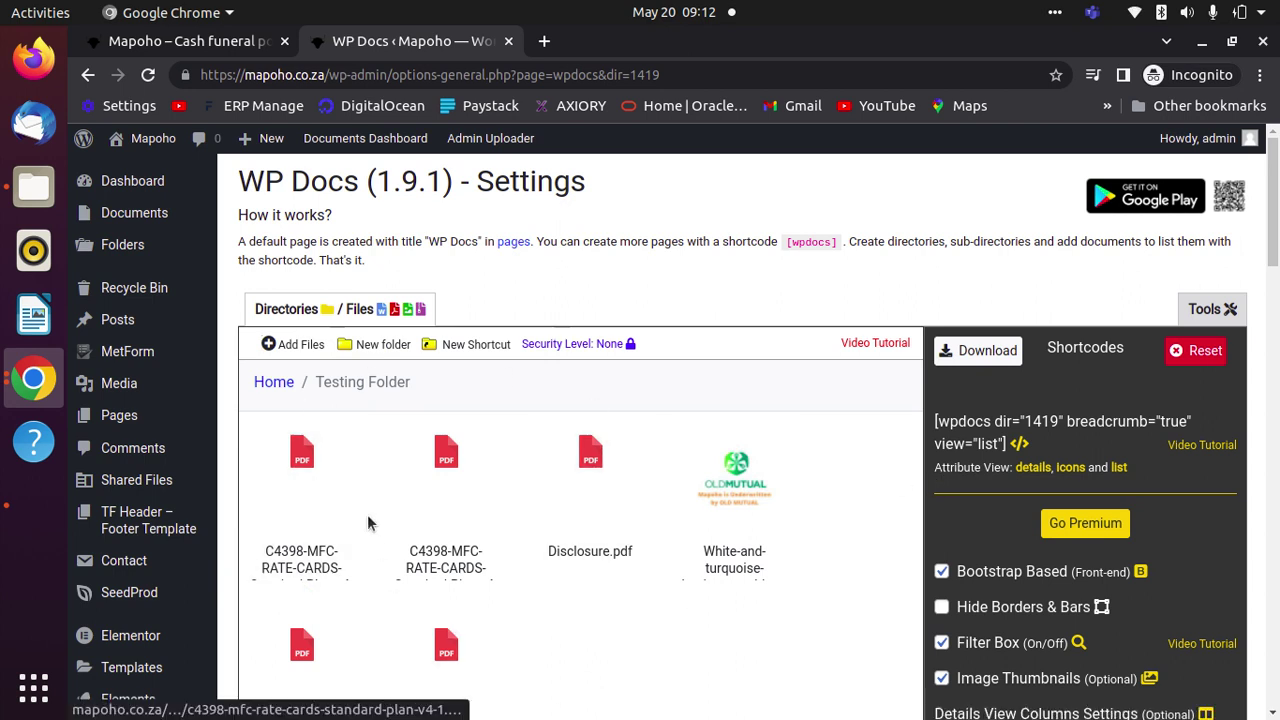
{"action": "left_click", "coordinate": [274, 383]}
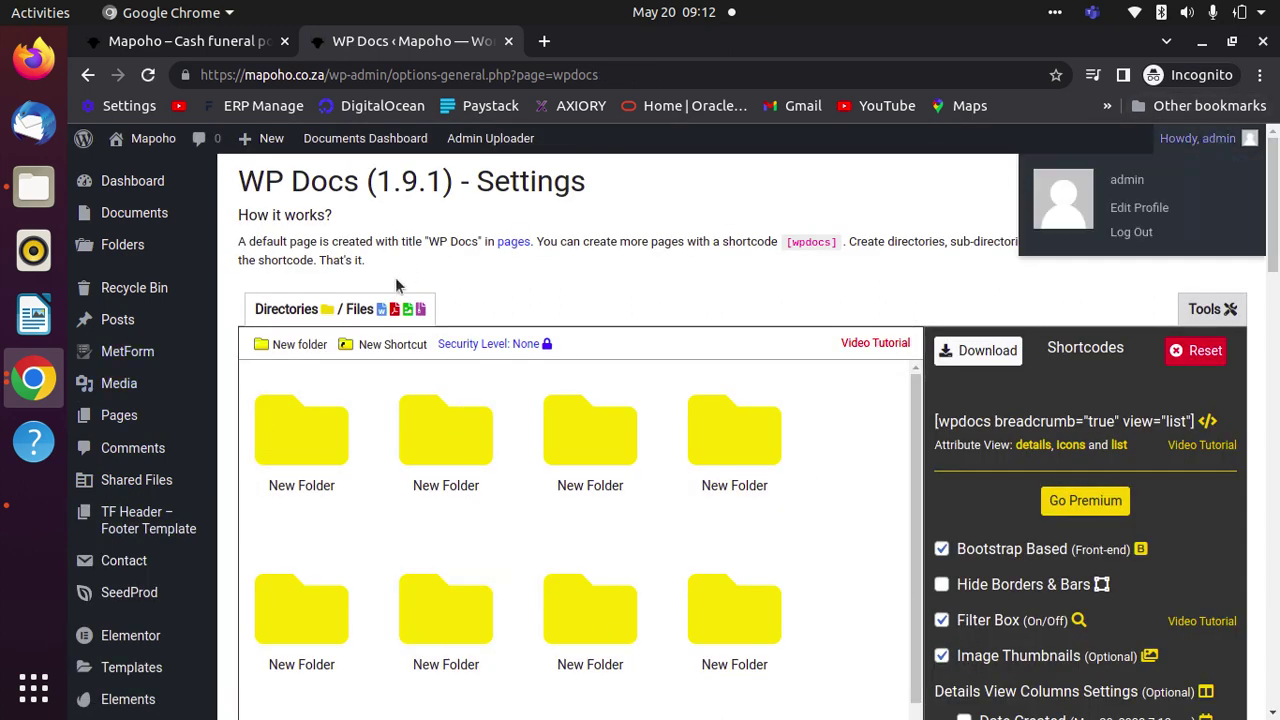
- Log out of the WordPress admin account from the Howdy, admin menu
{"action": "mouse_move", "coordinate": [1212, 142]}
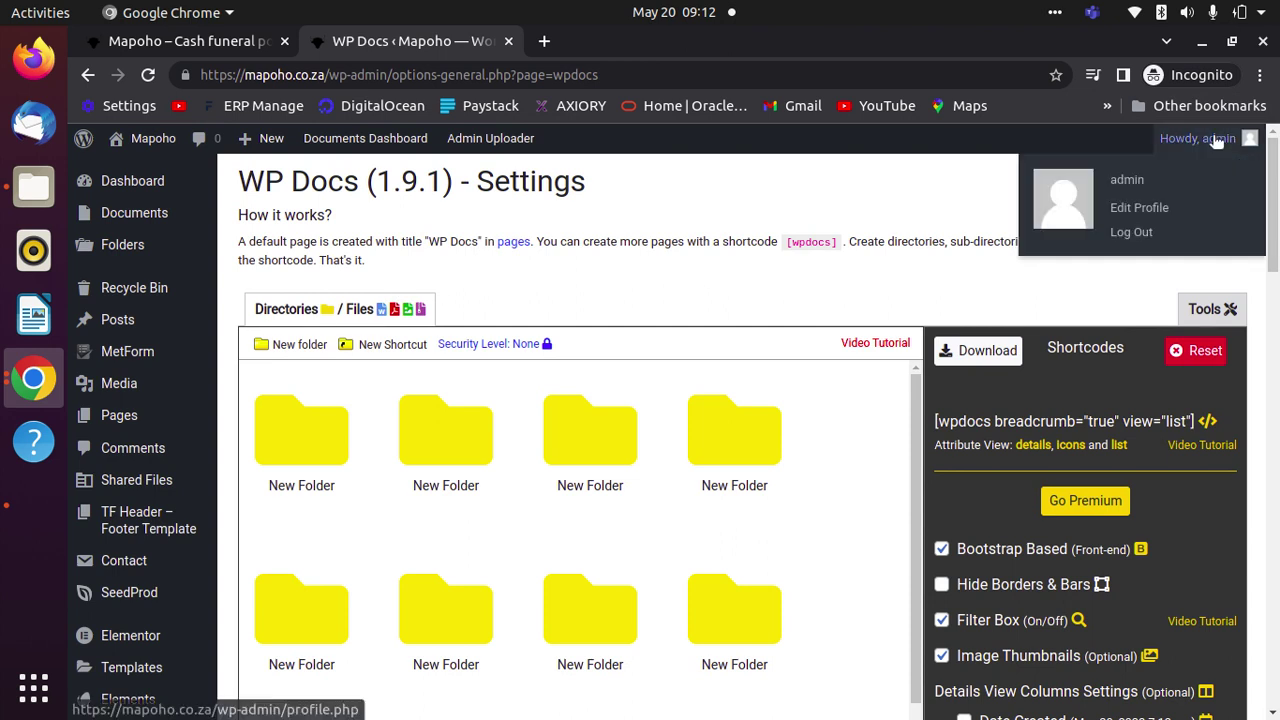
{"action": "left_click", "coordinate": [1146, 234]}
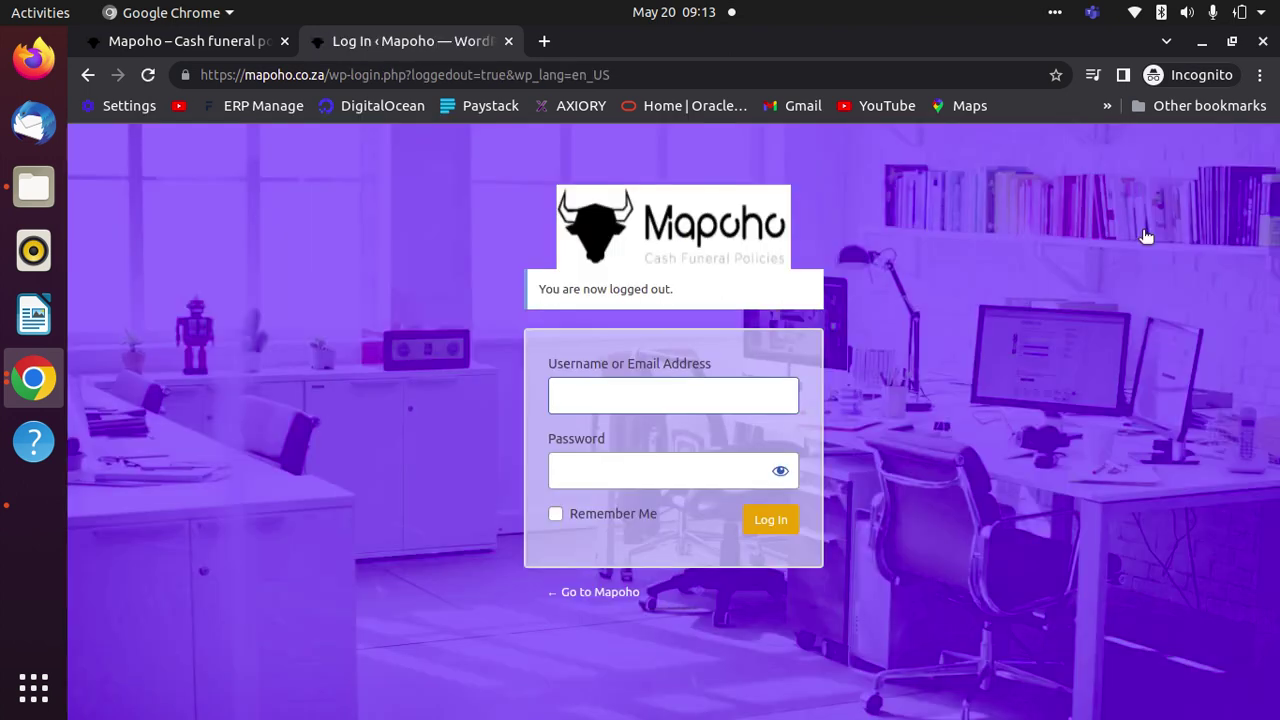
{"action": "left_click", "coordinate": [194, 45]}
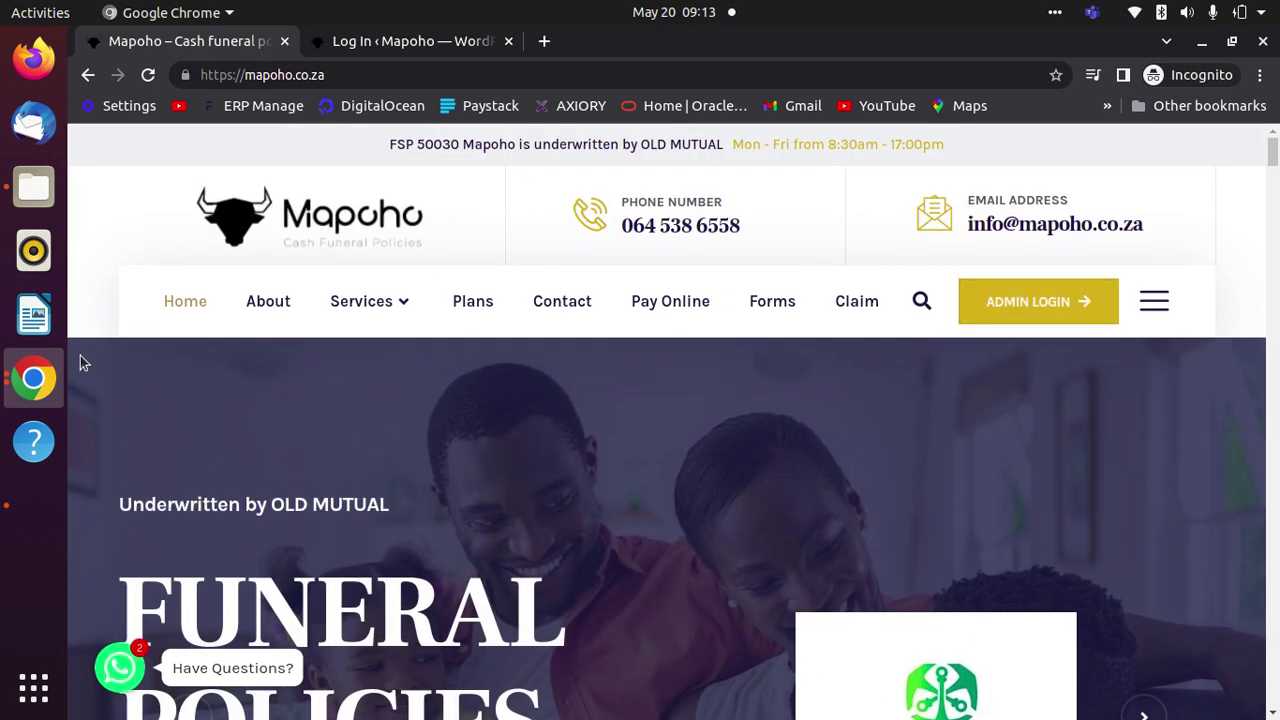
- Reload the Mapoho homepage and go to the Member Login page via ADMIN LOGIN
{"action": "left_click", "coordinate": [147, 75]}
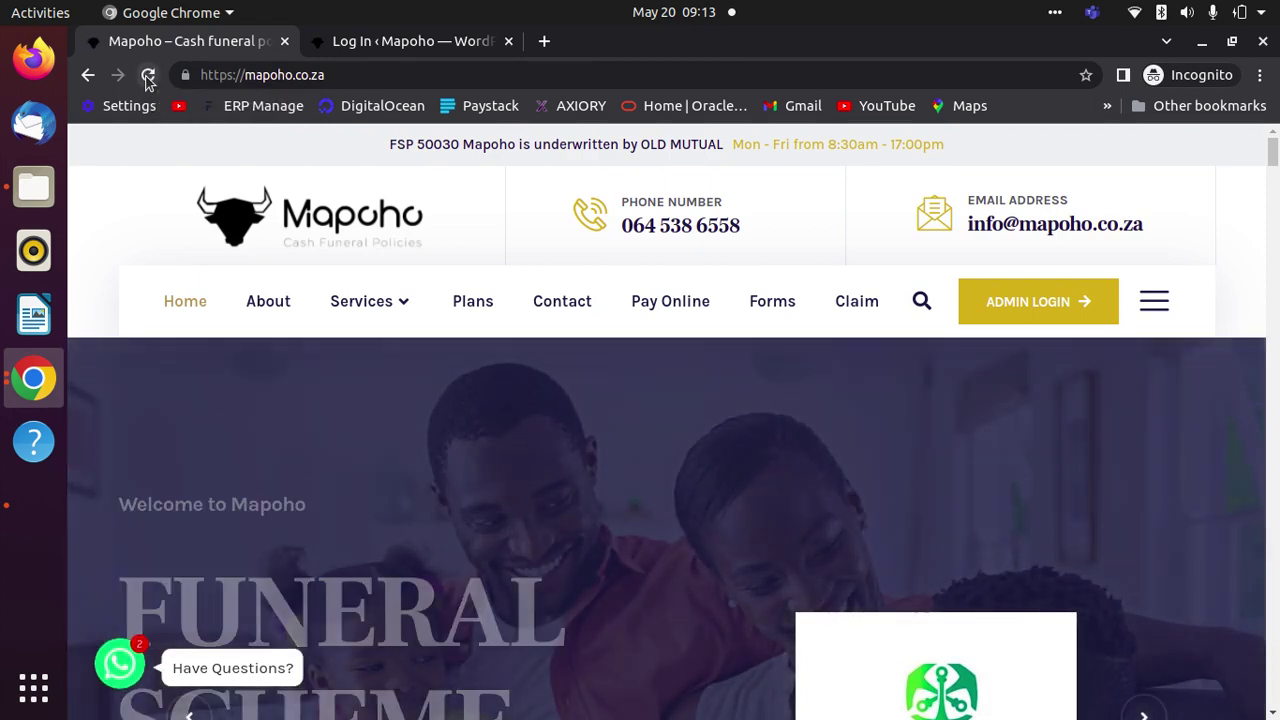
{"action": "left_click", "coordinate": [1030, 302]}
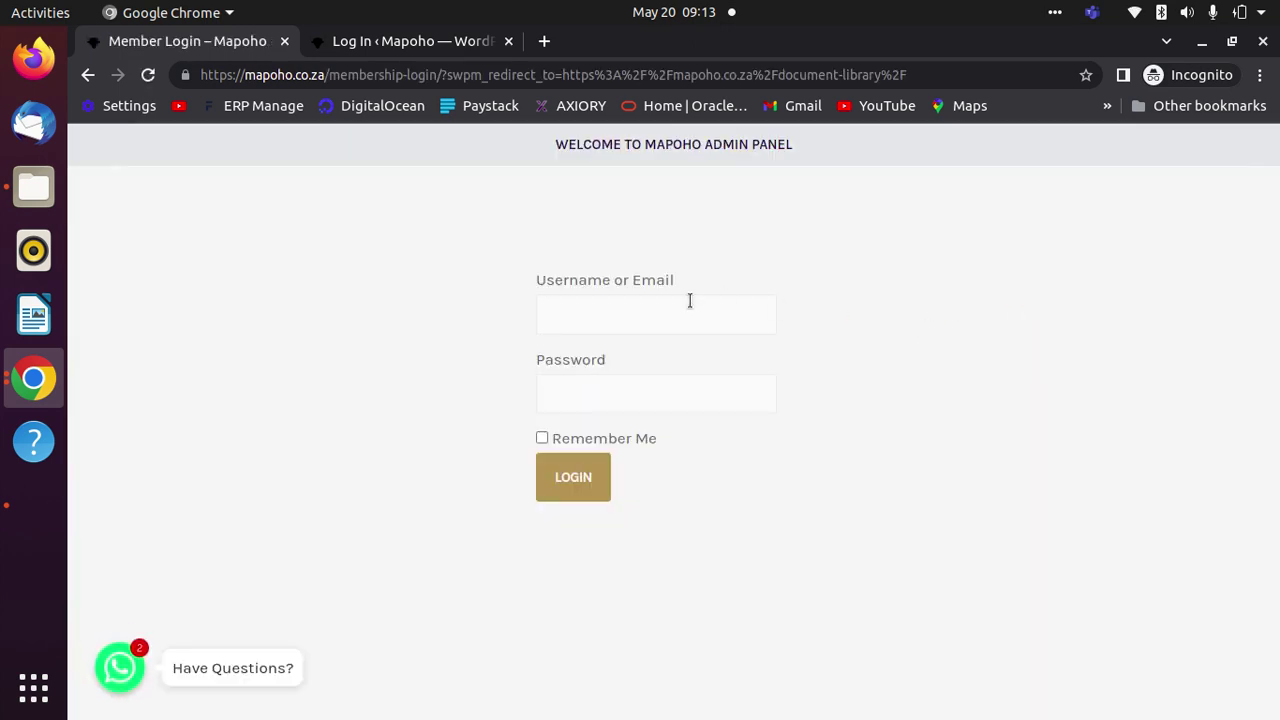
- Sign in with the saved member username and the member password
{"action": "left_click", "coordinate": [665, 313]}
{"action": "left_click", "coordinate": [668, 394]}
{"action": "left_click", "coordinate": [640, 397]}
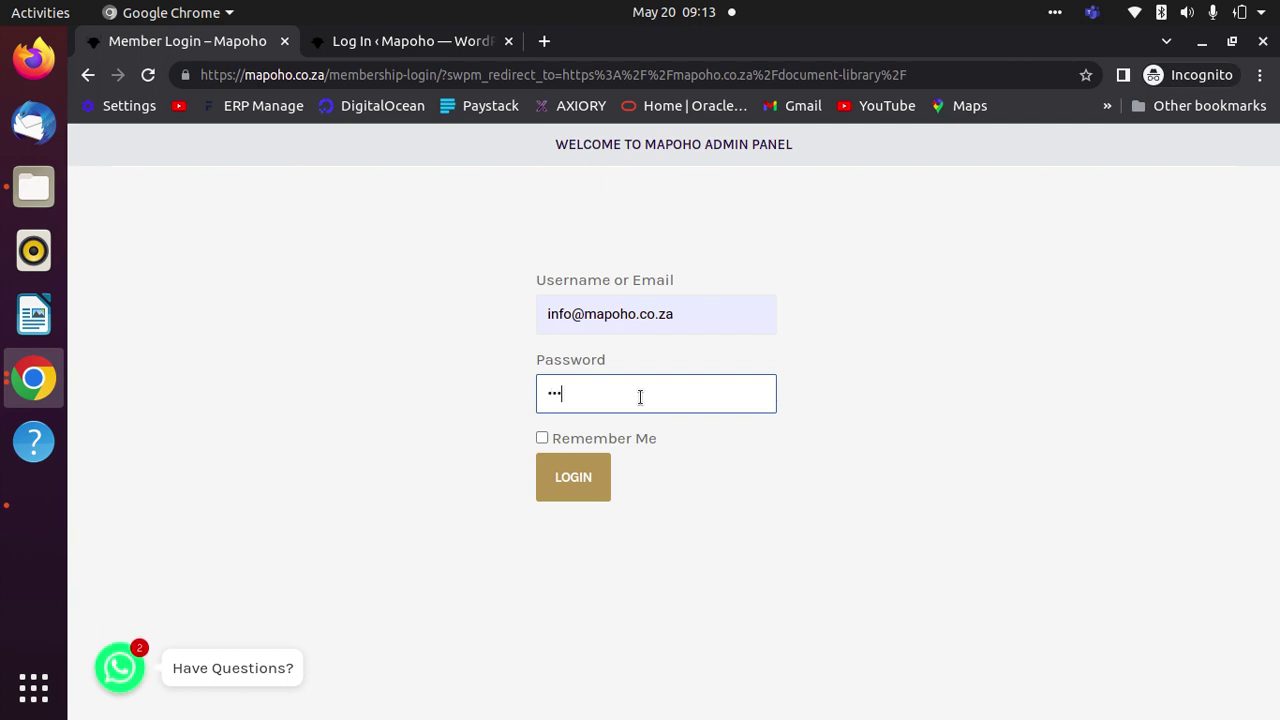
{"action": "type", "text": "••••••••"}
{"action": "left_click", "coordinate": [590, 487]}
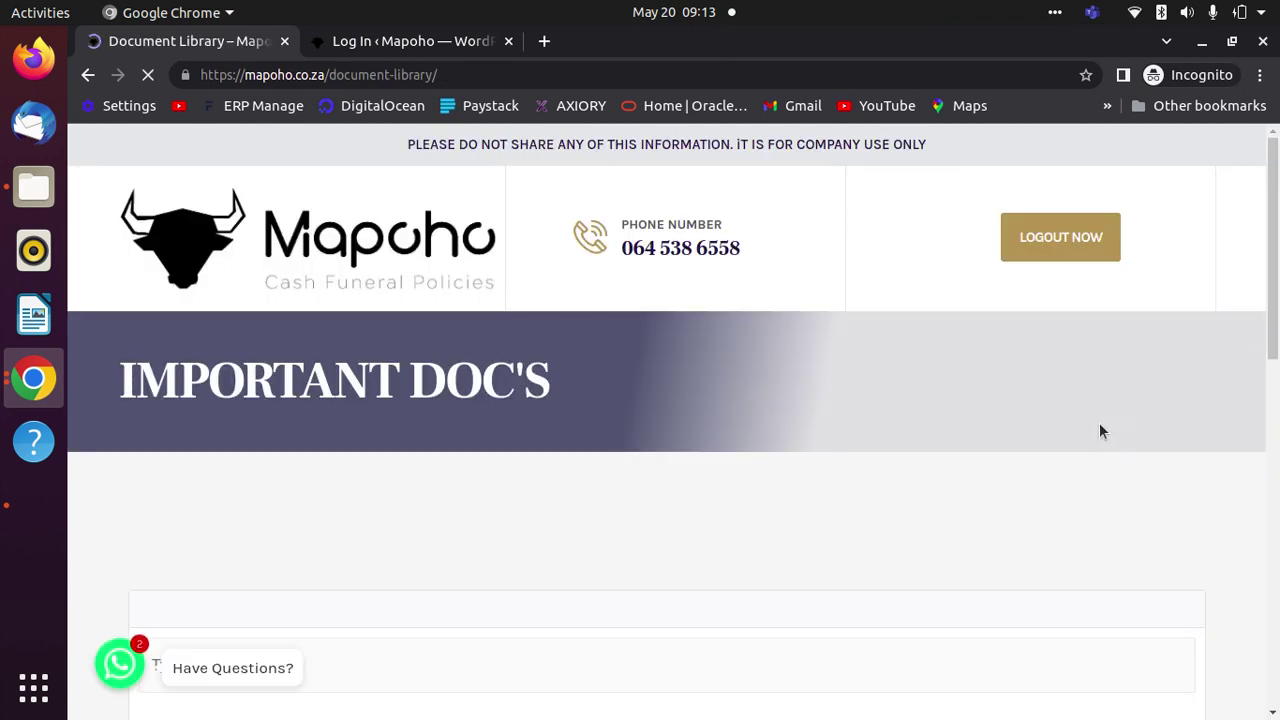
{"action": "scroll", "coordinate": [1057, 429], "scroll_direction": "down", "scroll_amount": 3}
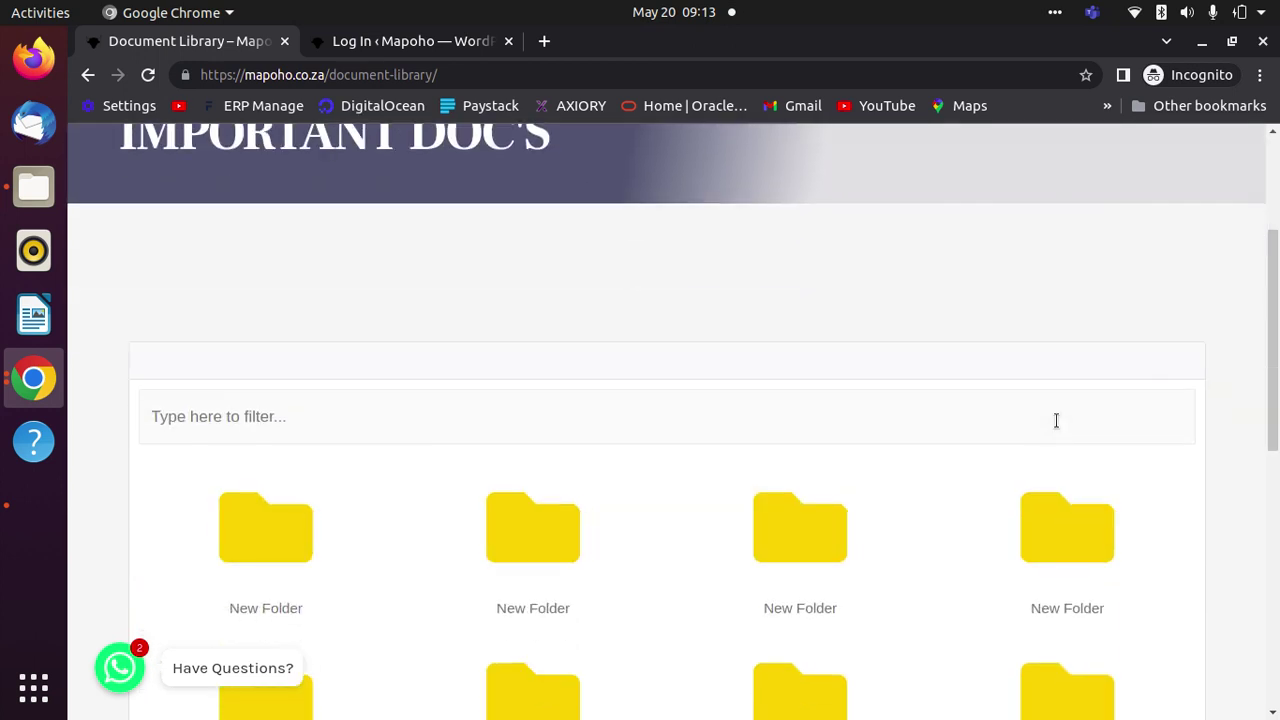
{"action": "scroll", "coordinate": [1056, 420], "scroll_direction": "down", "scroll_amount": 8}
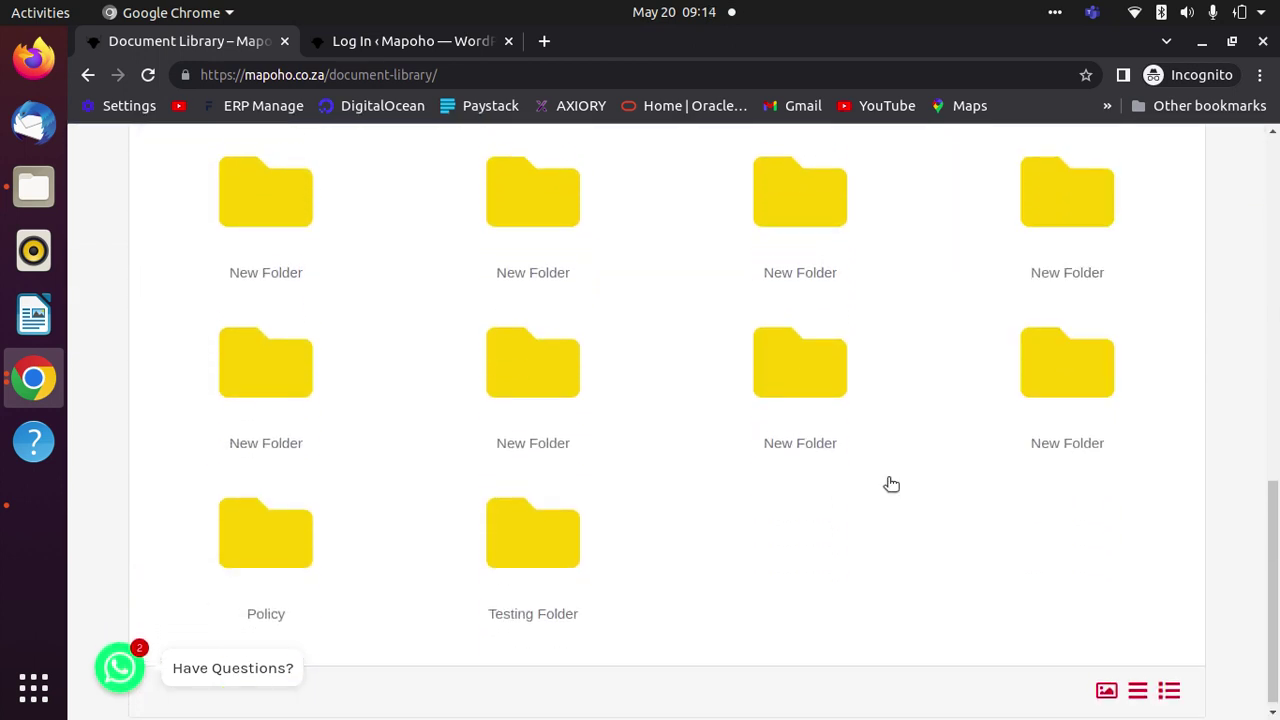
{"action": "scroll", "coordinate": [1055, 430], "scroll_direction": "up", "scroll_amount": 5}
{"action": "scroll", "coordinate": [1047, 443], "scroll_direction": "up", "scroll_amount": 2}
{"action": "scroll", "coordinate": [509, 414], "scroll_direction": "down", "scroll_amount": 3}
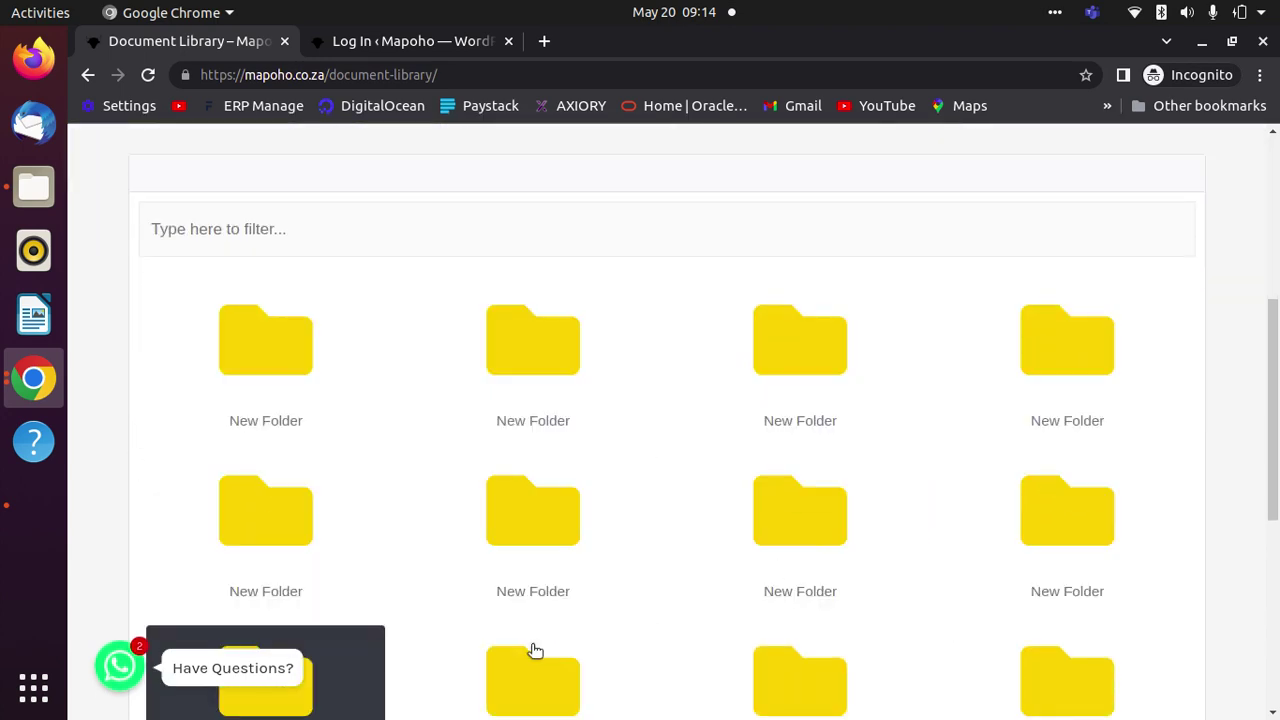
{"action": "scroll", "coordinate": [1071, 563], "scroll_direction": "down", "scroll_amount": 3}
{"action": "scroll", "coordinate": [360, 545], "scroll_direction": "down", "scroll_amount": 1}
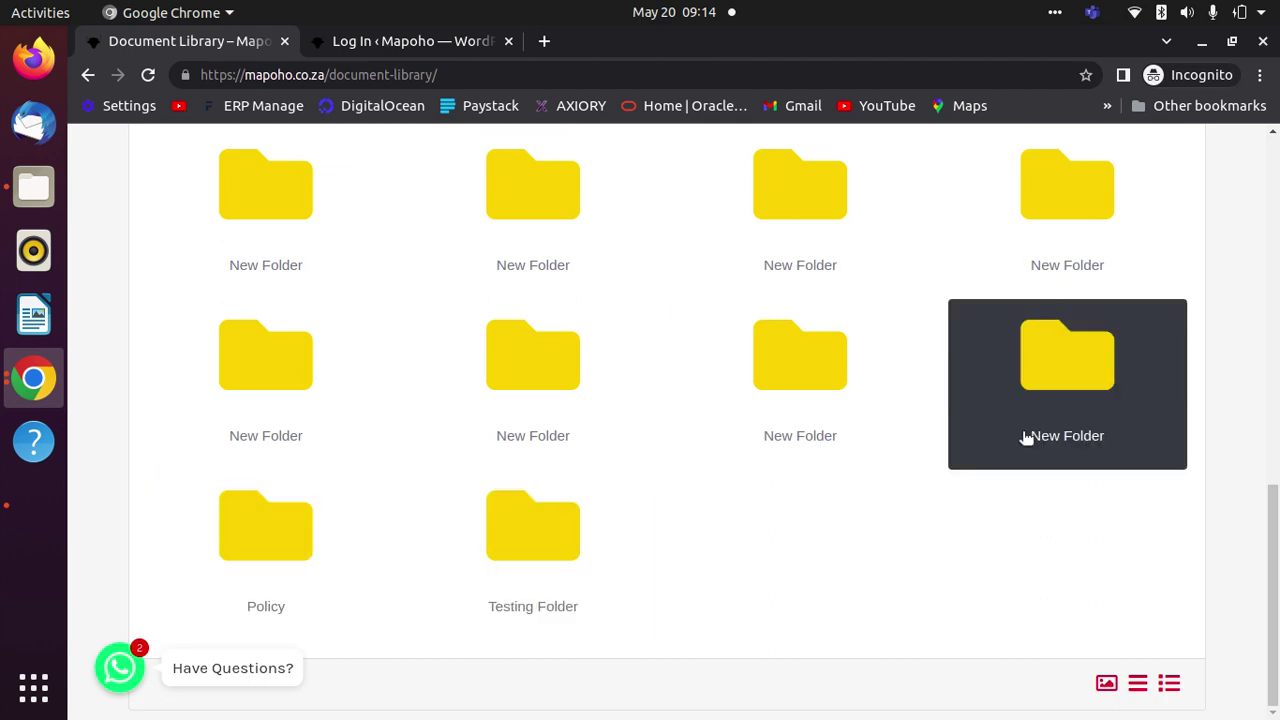
{"action": "scroll", "coordinate": [374, 400], "scroll_direction": "up", "scroll_amount": 5}
{"action": "scroll", "coordinate": [557, 392], "scroll_direction": "up", "scroll_amount": 1}
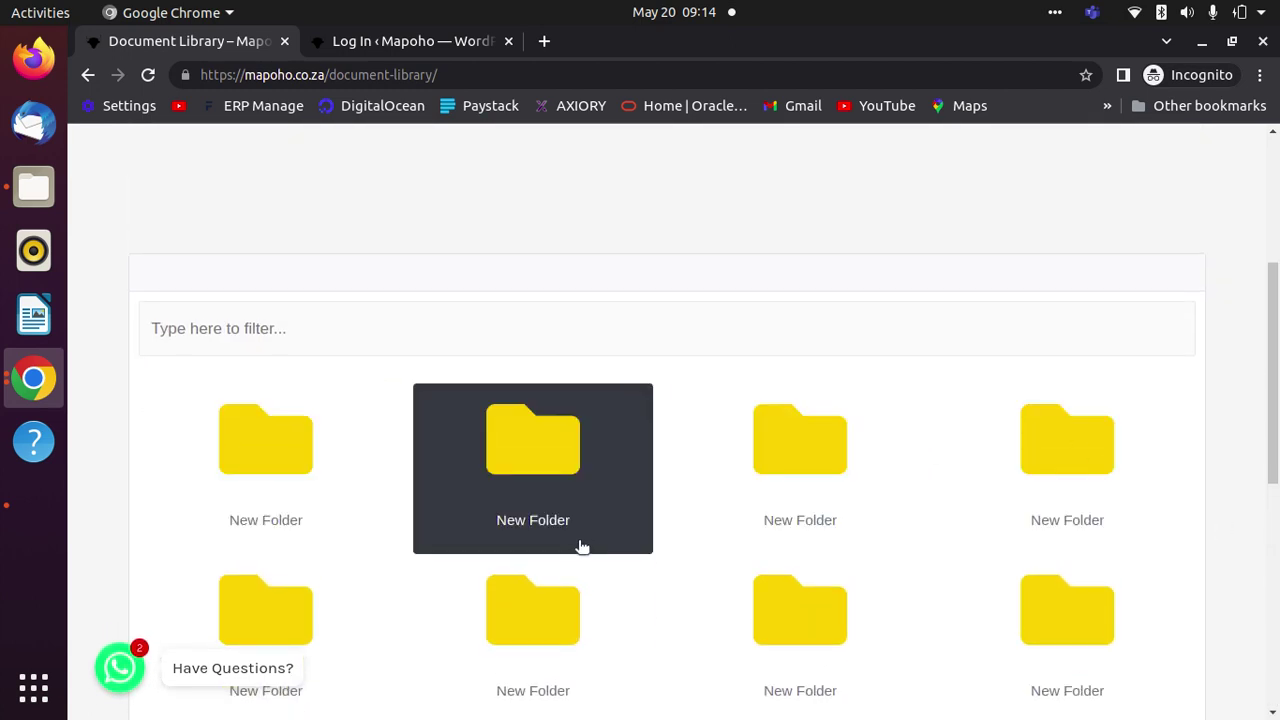
{"action": "left_click", "coordinate": [291, 331]}
- Filter the library by 'T' and open Testing Folder to view its six files
{"action": "type", "text": "Test"}
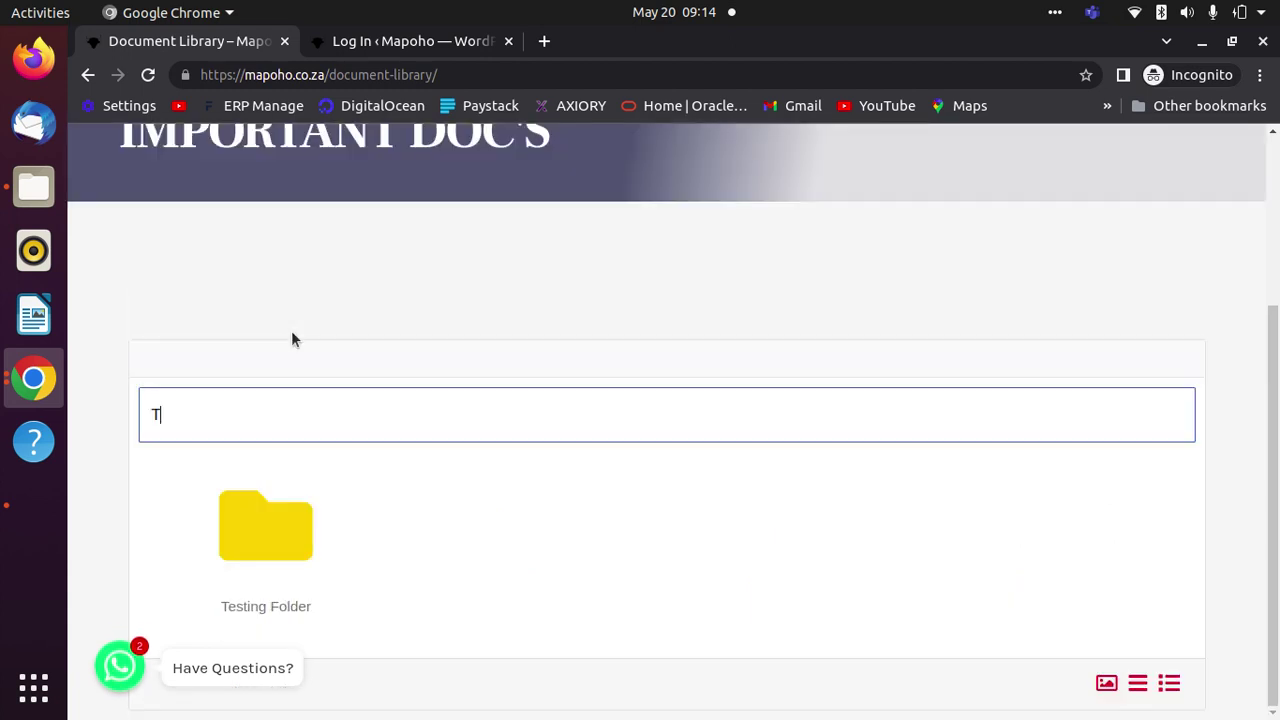
{"action": "key", "text": "BackSpace"}
{"action": "key", "text": "BackSpace"}
{"action": "key", "text": "BackSpace"}
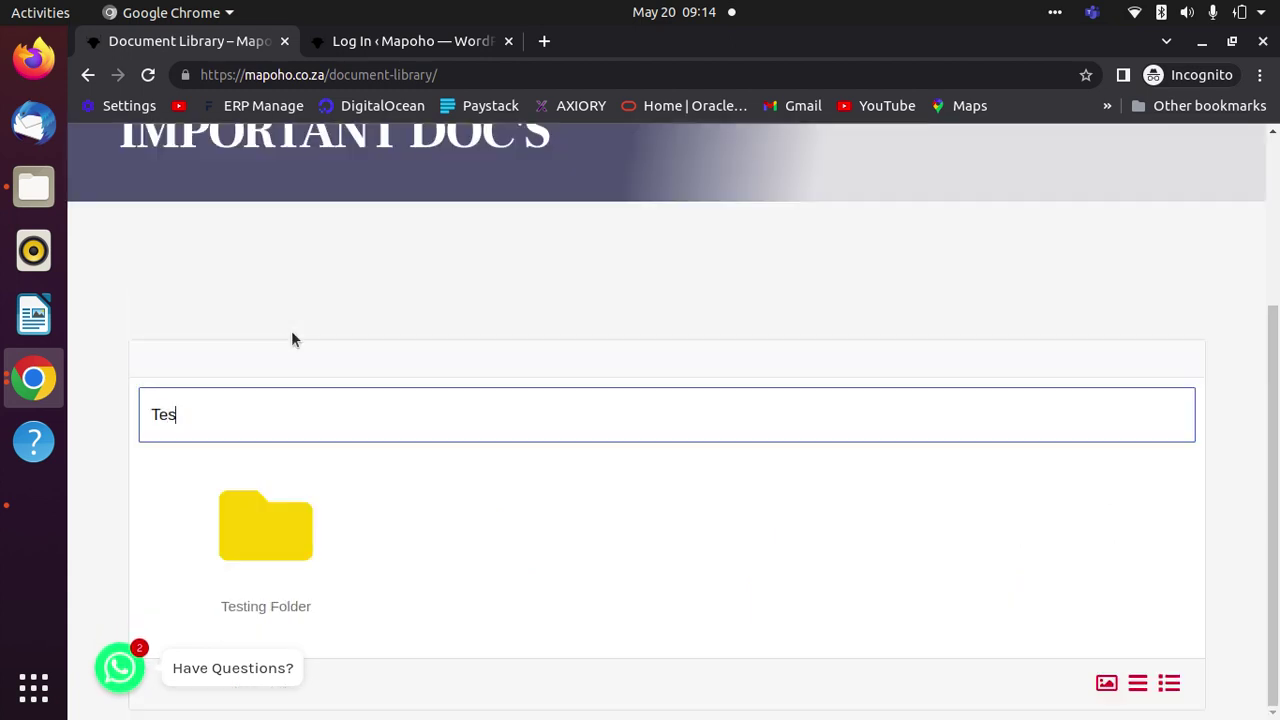
{"action": "key", "text": "BackSpace"}
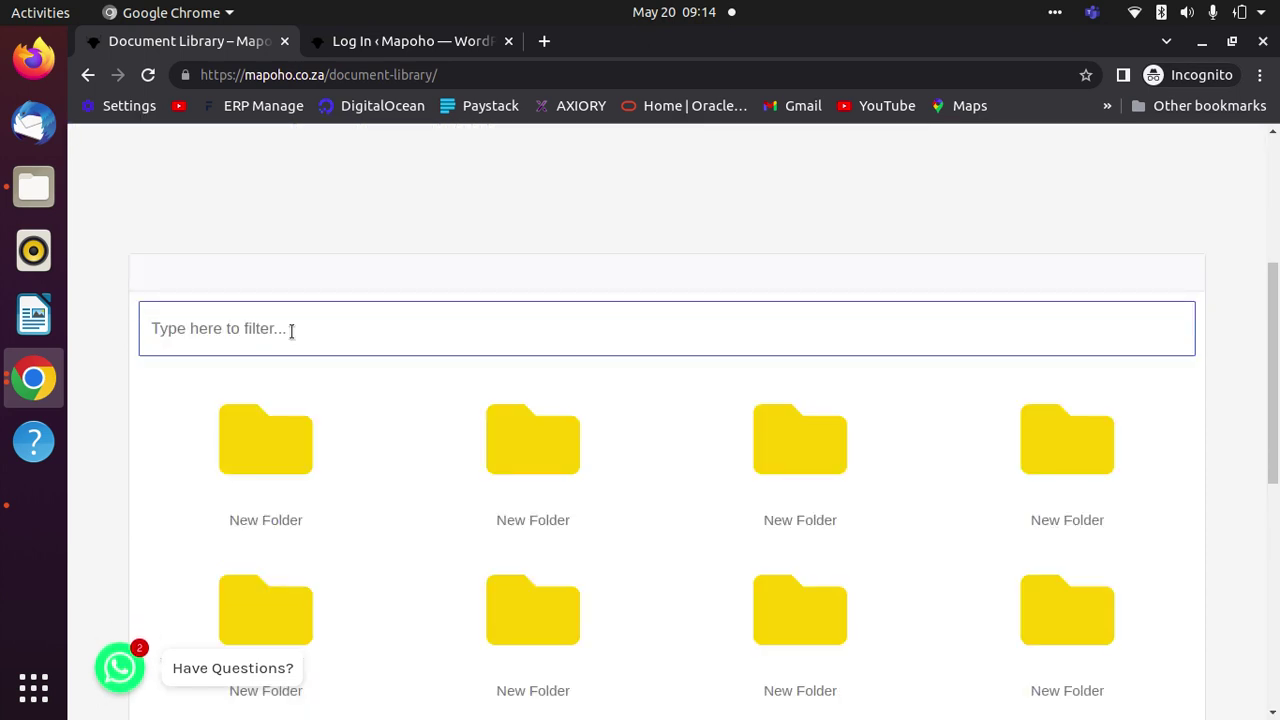
{"action": "type", "text": "T"}
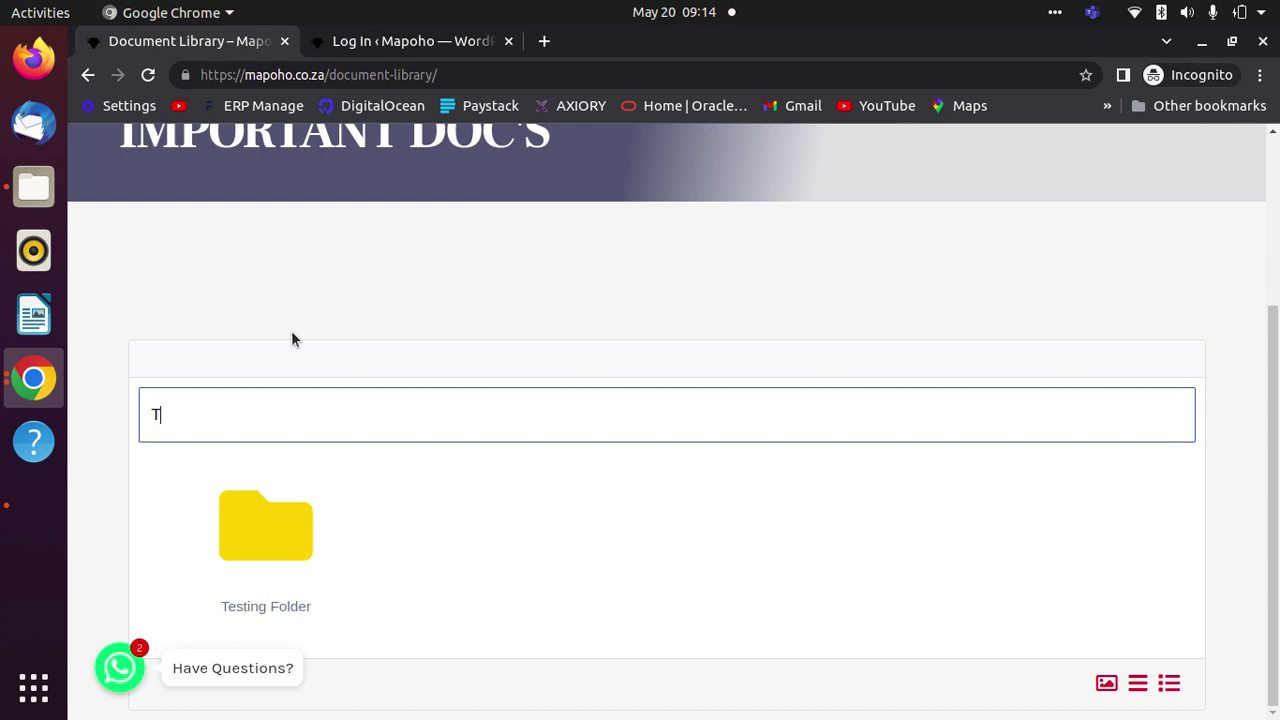
{"action": "left_click", "coordinate": [274, 534]}
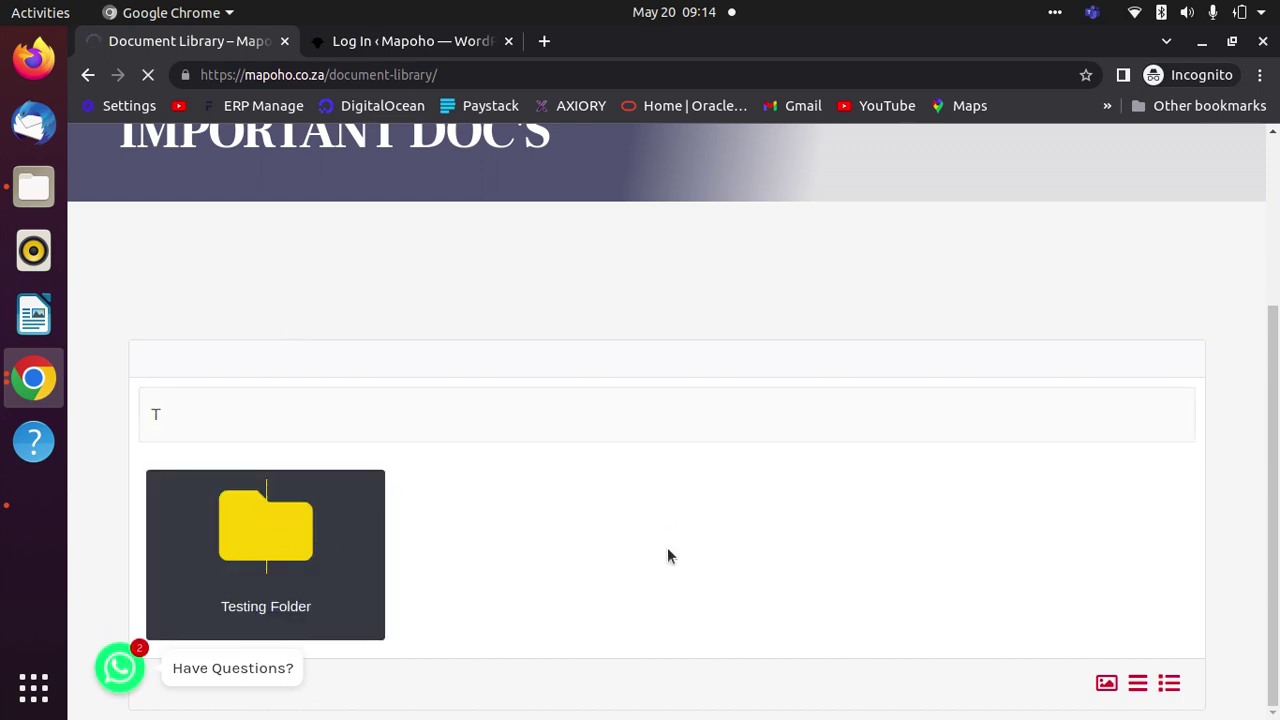
{"action": "scroll", "coordinate": [675, 558], "scroll_direction": "down", "scroll_amount": 5}
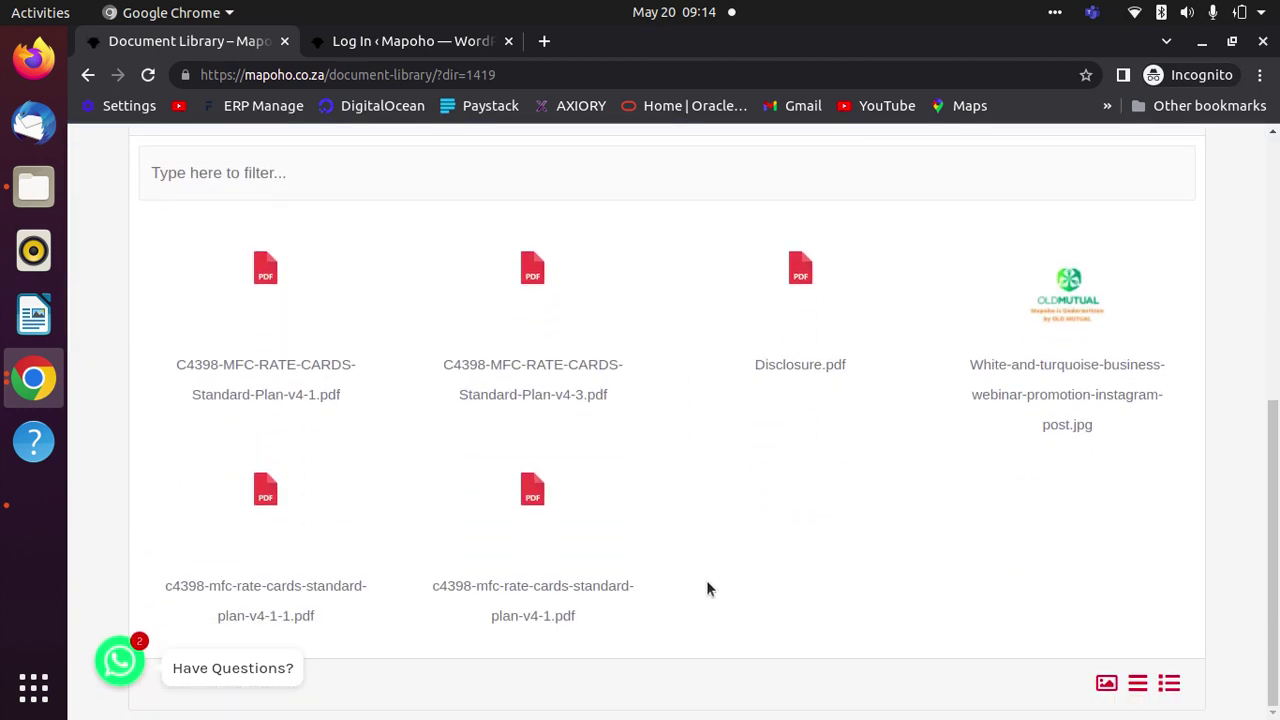
{"action": "left_click_drag", "start_coordinate": [703, 578], "coordinate": [249, 306]}
{"action": "left_click", "coordinate": [724, 523]}
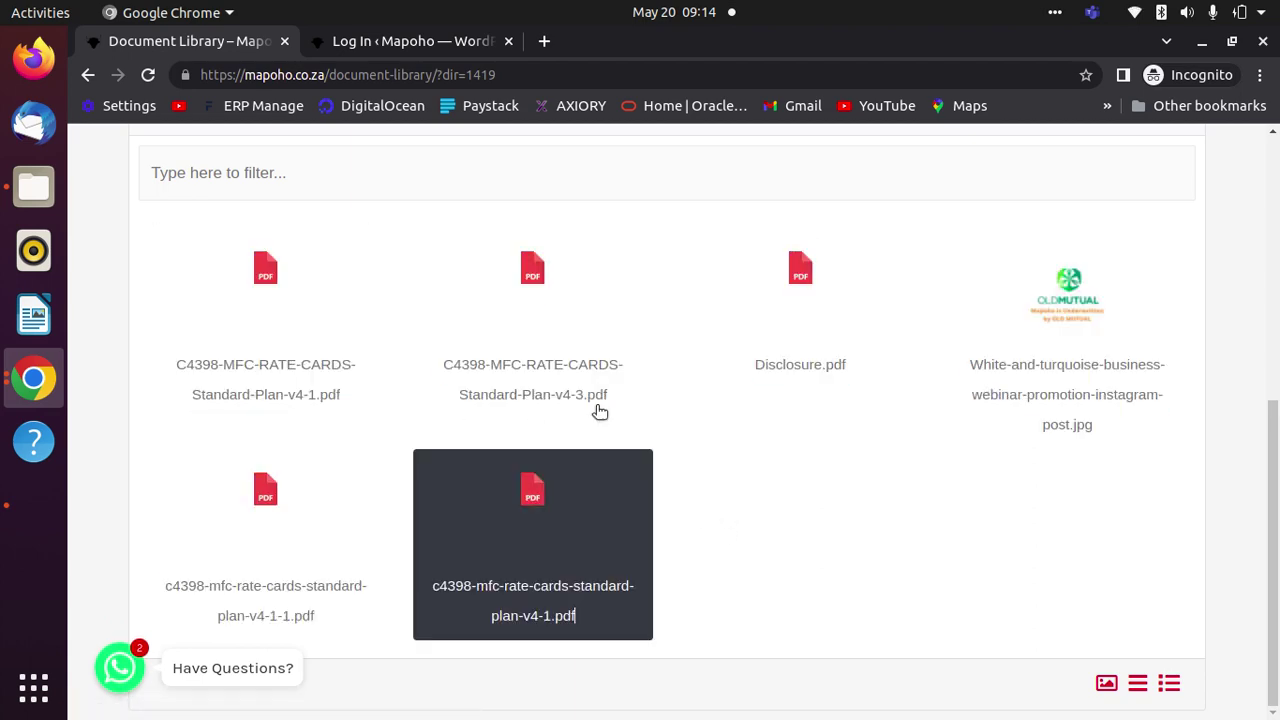
{"action": "left_click", "coordinate": [538, 296]}
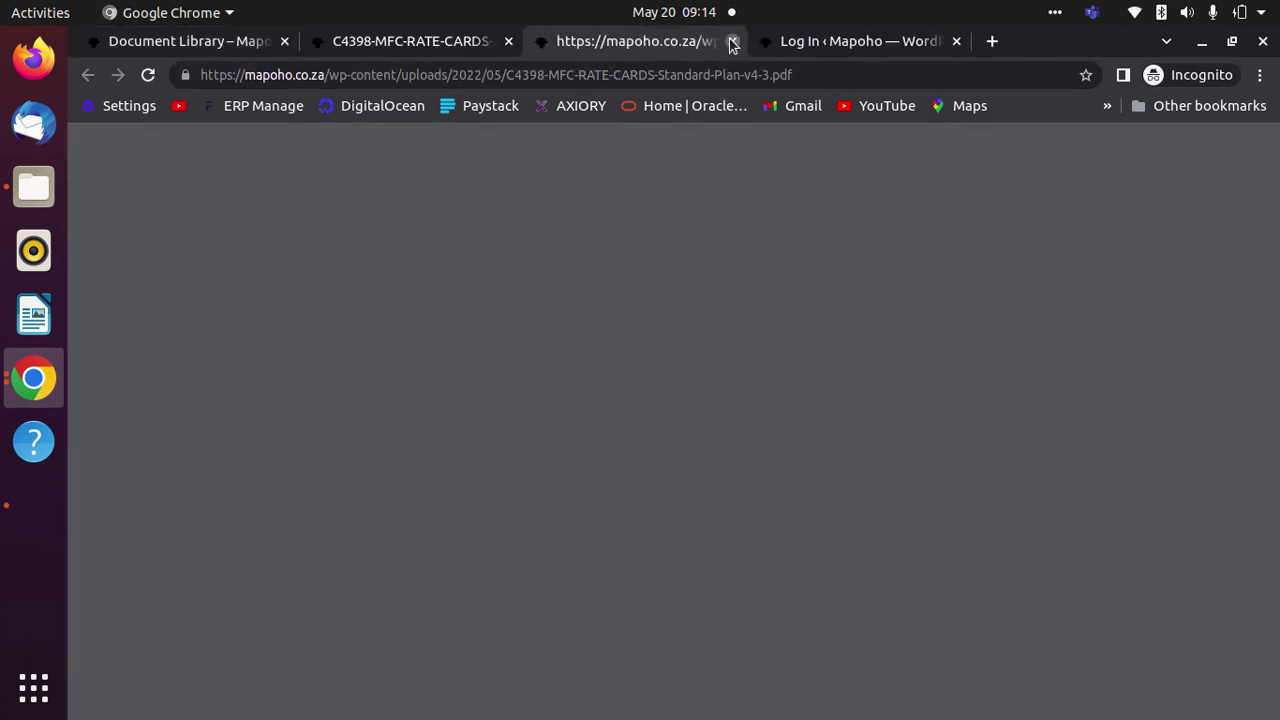
{"action": "left_click", "coordinate": [732, 41]}
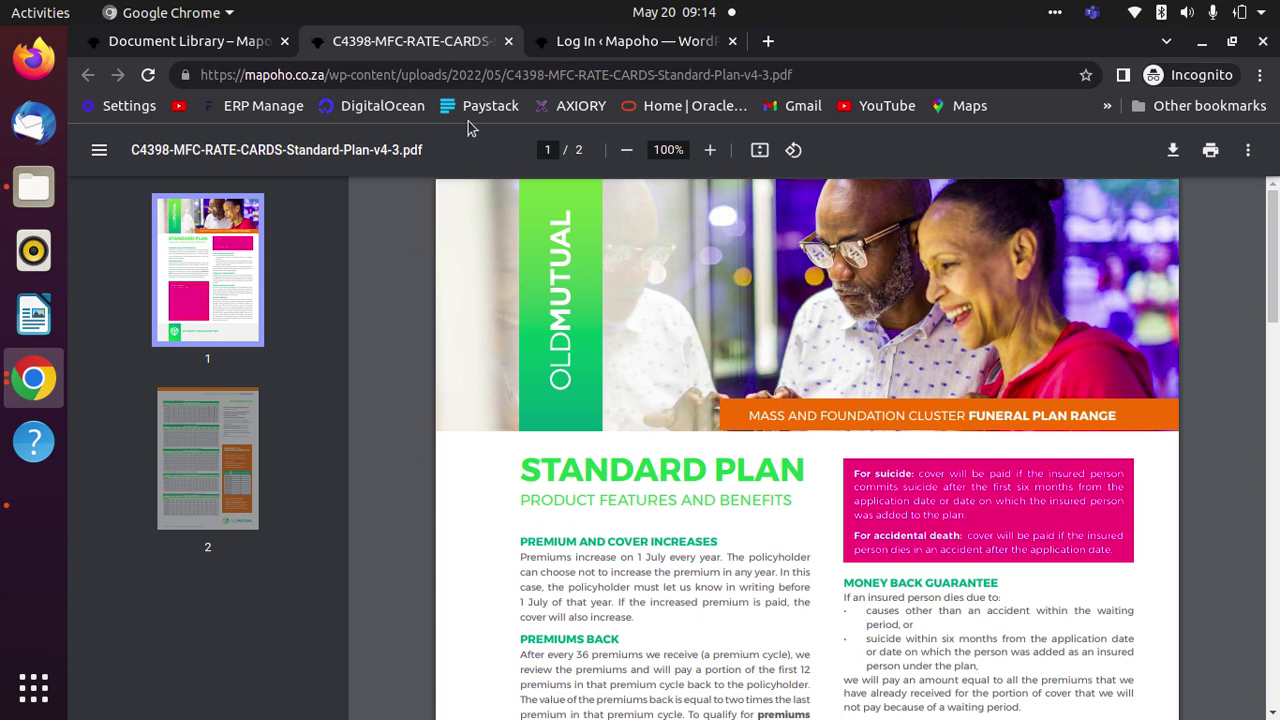
{"action": "left_click", "coordinate": [509, 42]}
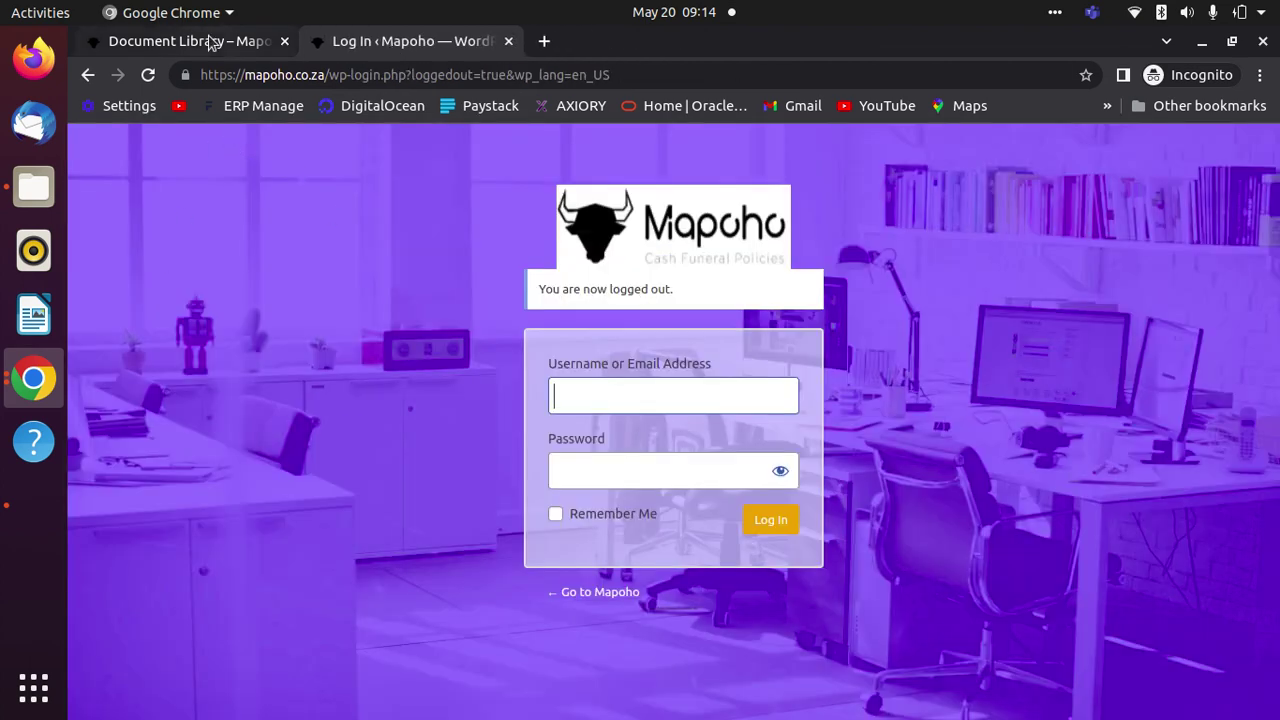
{"action": "left_click", "coordinate": [212, 41]}
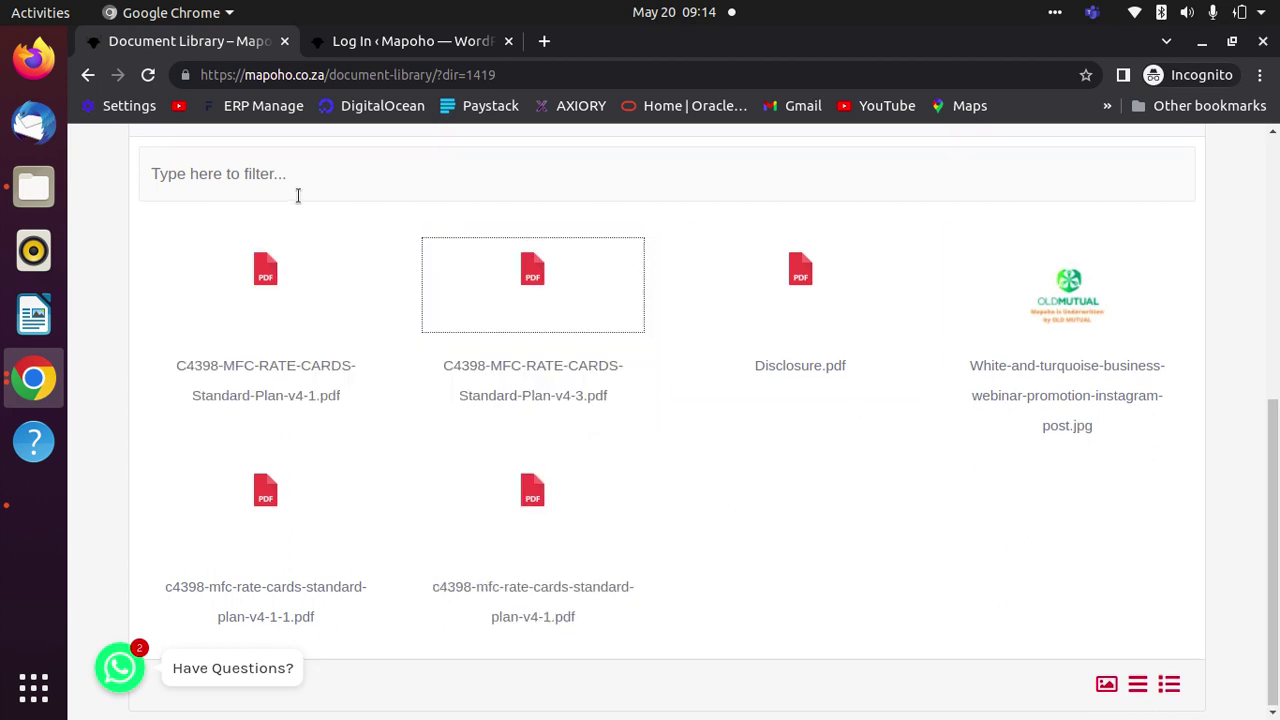
{"action": "scroll", "coordinate": [820, 598], "scroll_direction": "up", "scroll_amount": 4}
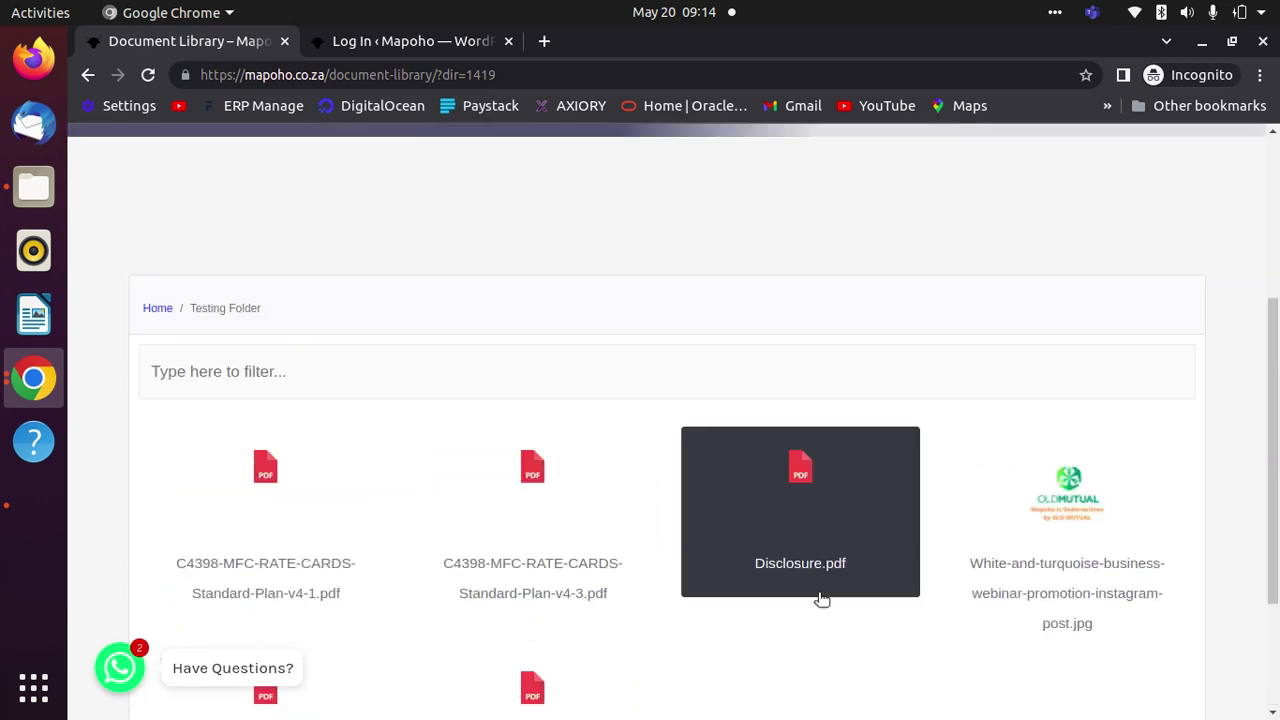
- Return to the library's top level and switch the folders to a simple list view
{"action": "left_click", "coordinate": [155, 310]}
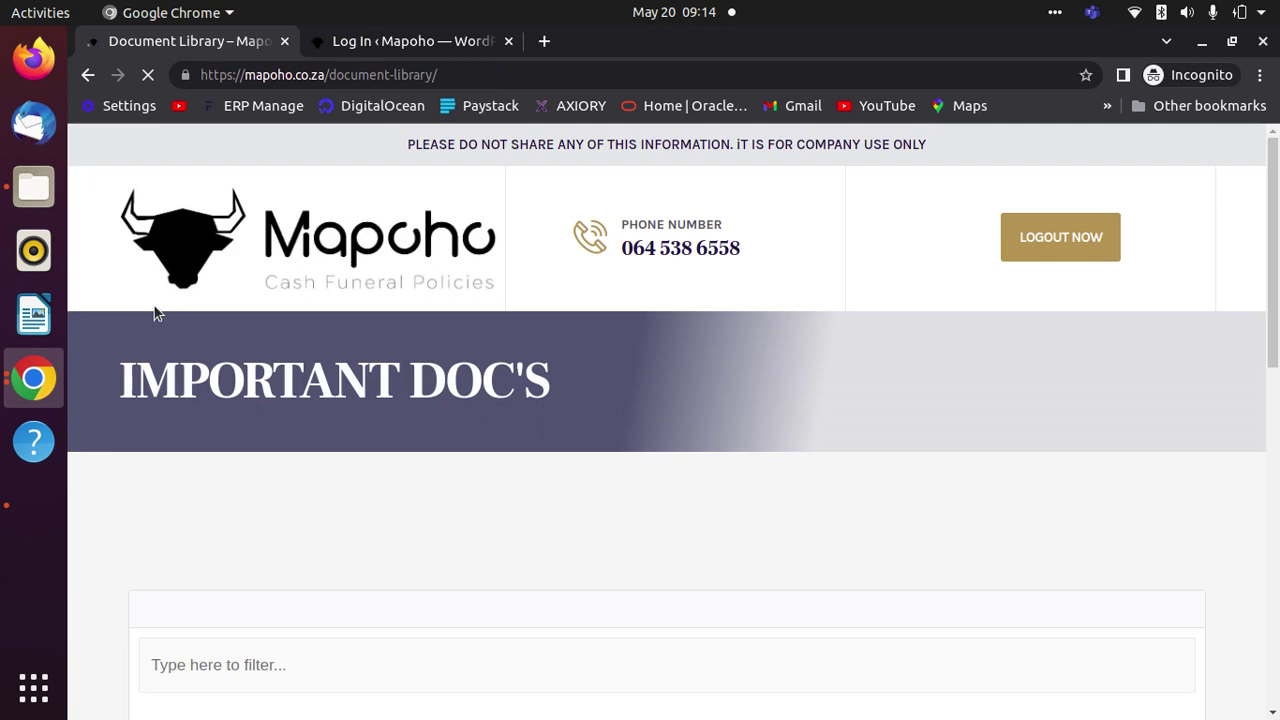
{"action": "scroll", "coordinate": [786, 491], "scroll_direction": "down", "scroll_amount": 5}
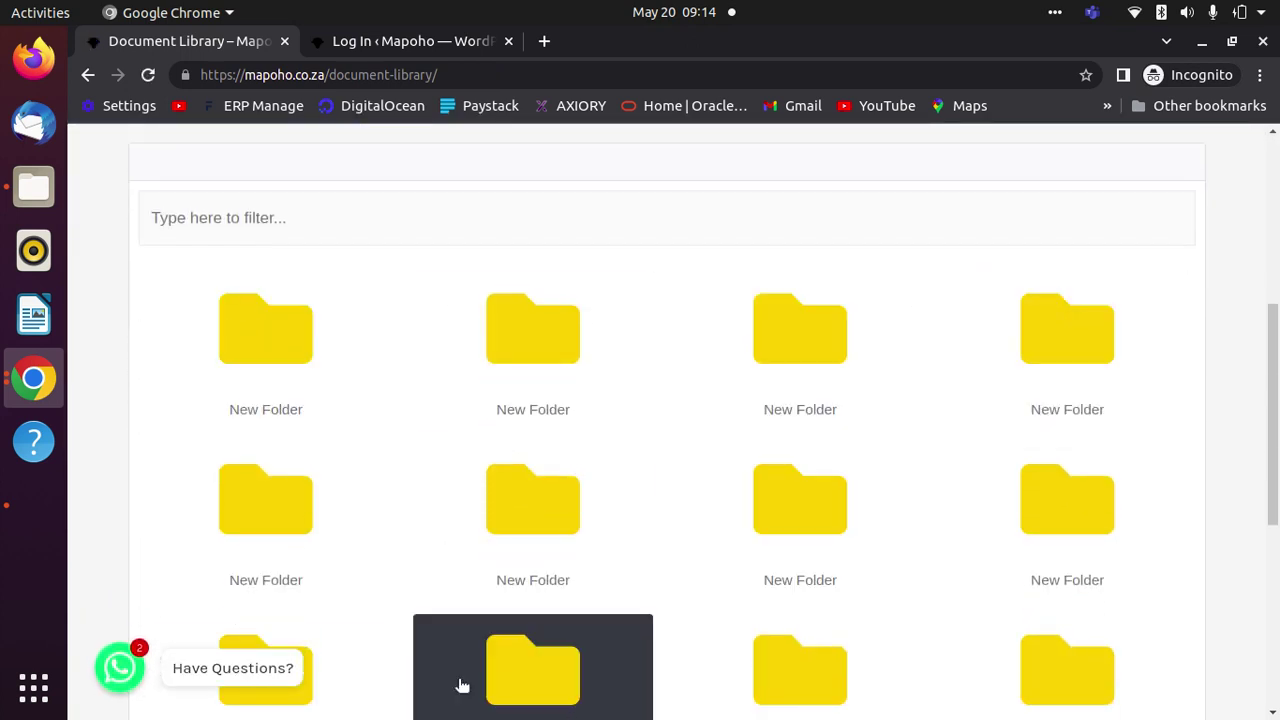
{"action": "scroll", "coordinate": [1034, 371], "scroll_direction": "down", "scroll_amount": 3}
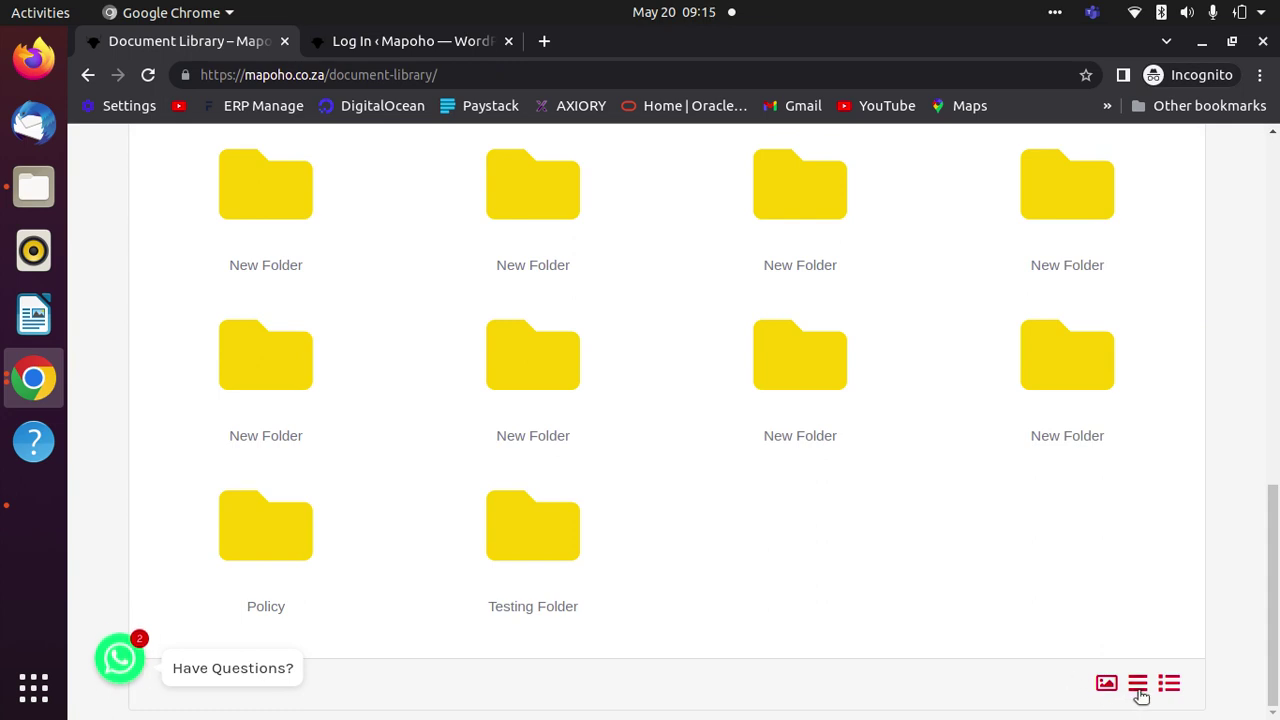
{"action": "left_click", "coordinate": [1137, 684]}
- Switch the folder view to the detailed table layout with a Name column
{"action": "scroll", "coordinate": [691, 471], "scroll_direction": "up", "scroll_amount": 5}
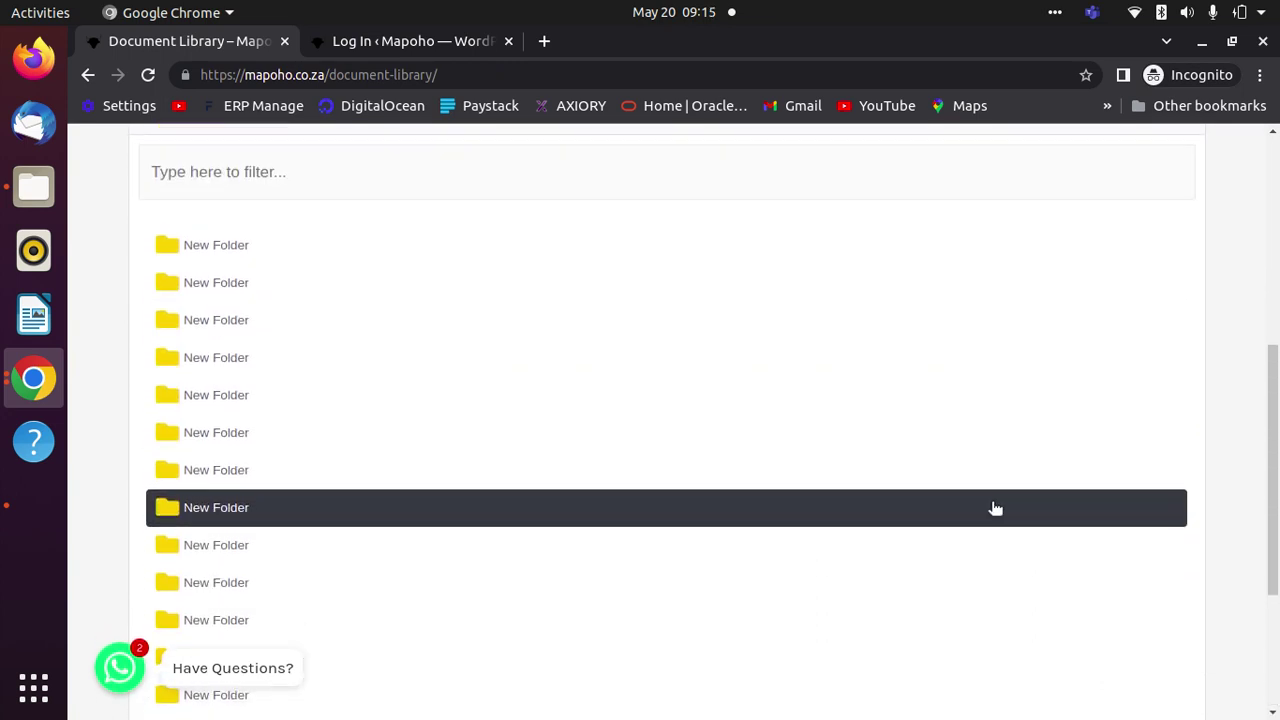
{"action": "scroll", "coordinate": [1100, 540], "scroll_direction": "down", "scroll_amount": 5}
{"action": "left_click", "coordinate": [1172, 684]}
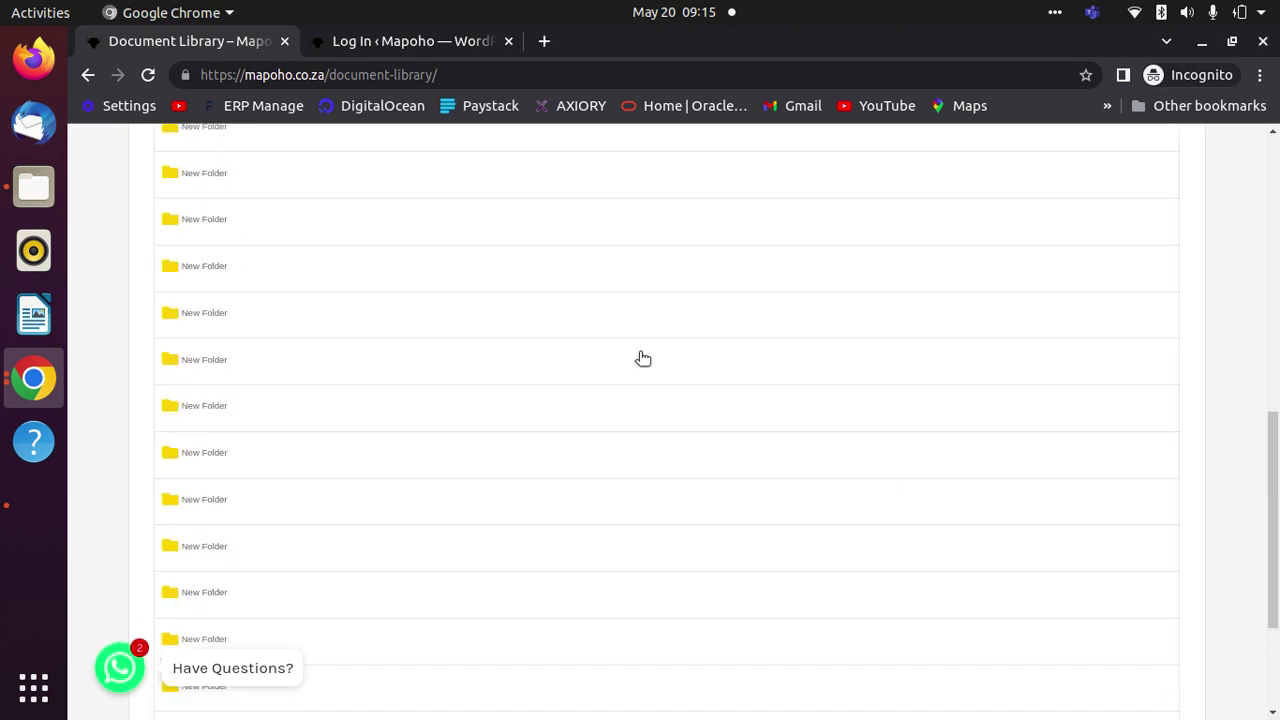
{"action": "scroll", "coordinate": [601, 208], "scroll_direction": "up", "scroll_amount": 5}
{"action": "scroll", "coordinate": [640, 471], "scroll_direction": "down", "scroll_amount": 5}
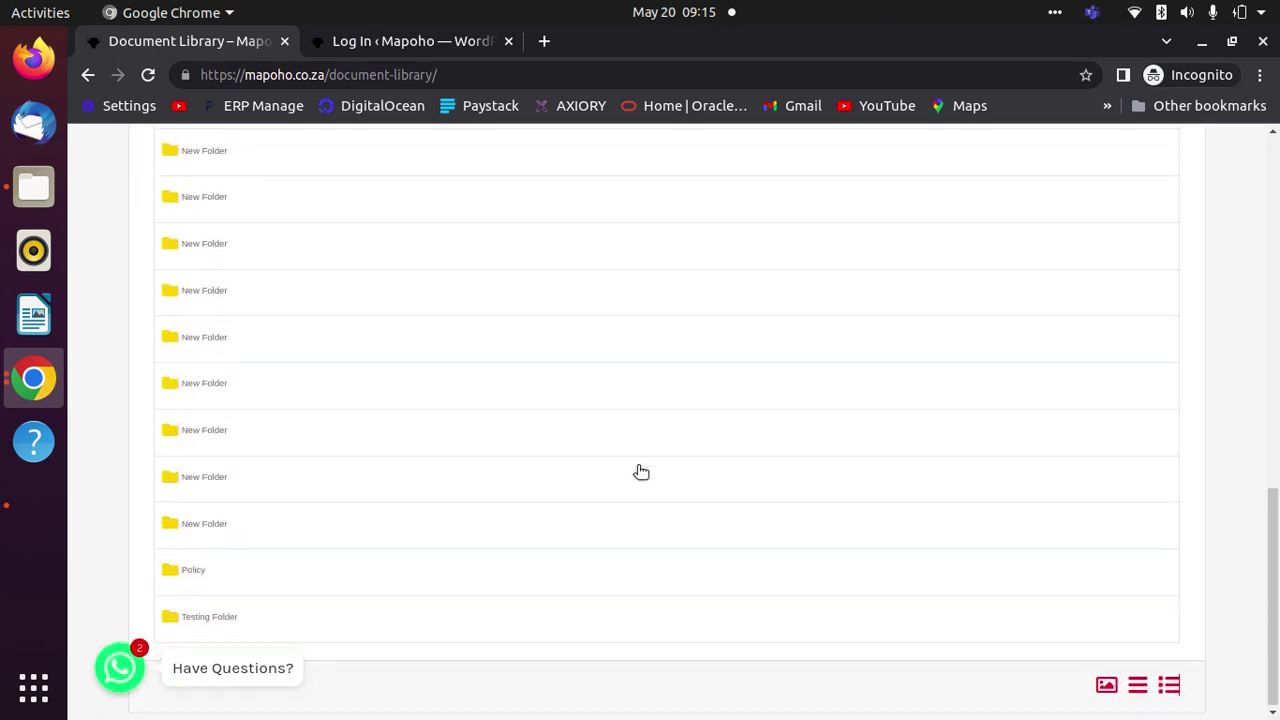
{"action": "scroll", "coordinate": [416, 341], "scroll_direction": "up", "scroll_amount": 3}
{"action": "scroll", "coordinate": [416, 341], "scroll_direction": "up", "scroll_amount": 3}
{"action": "left_click", "coordinate": [362, 298]}
- Filter by 'P', open the Policy folder, and show its two rate-card PDFs as grid tiles
{"action": "type", "text": "P"}
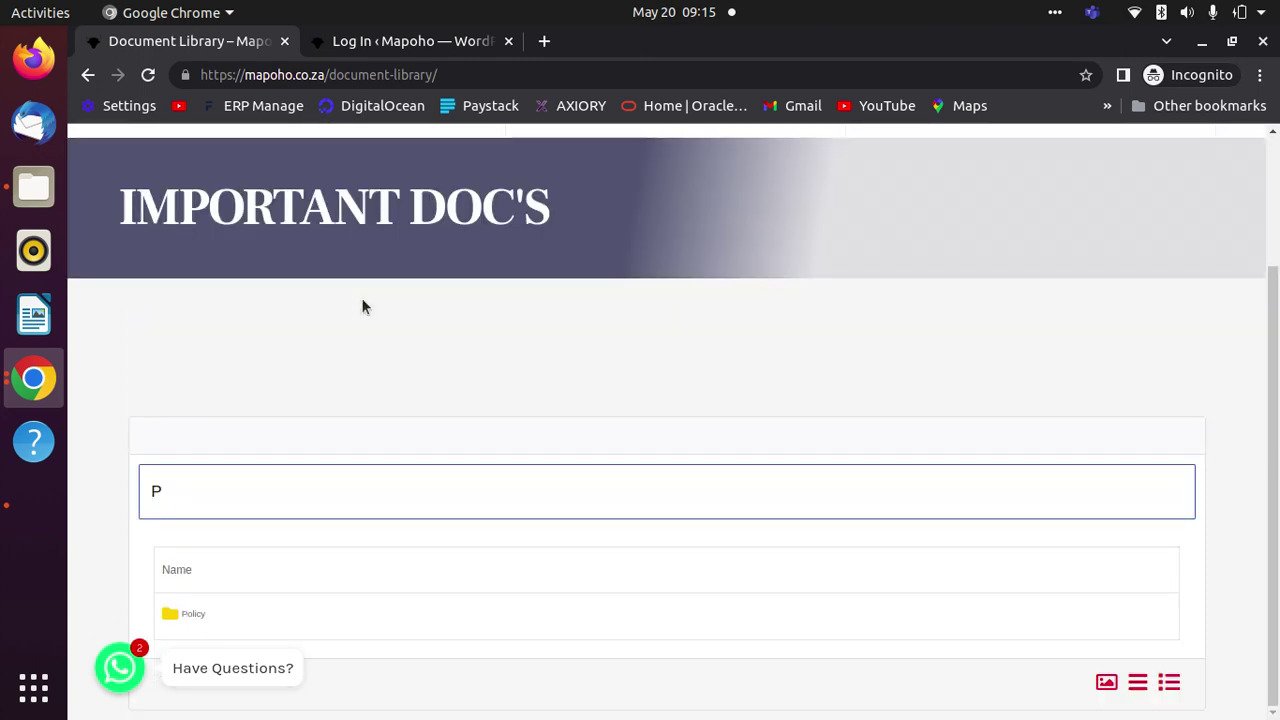
{"action": "left_click", "coordinate": [255, 624]}
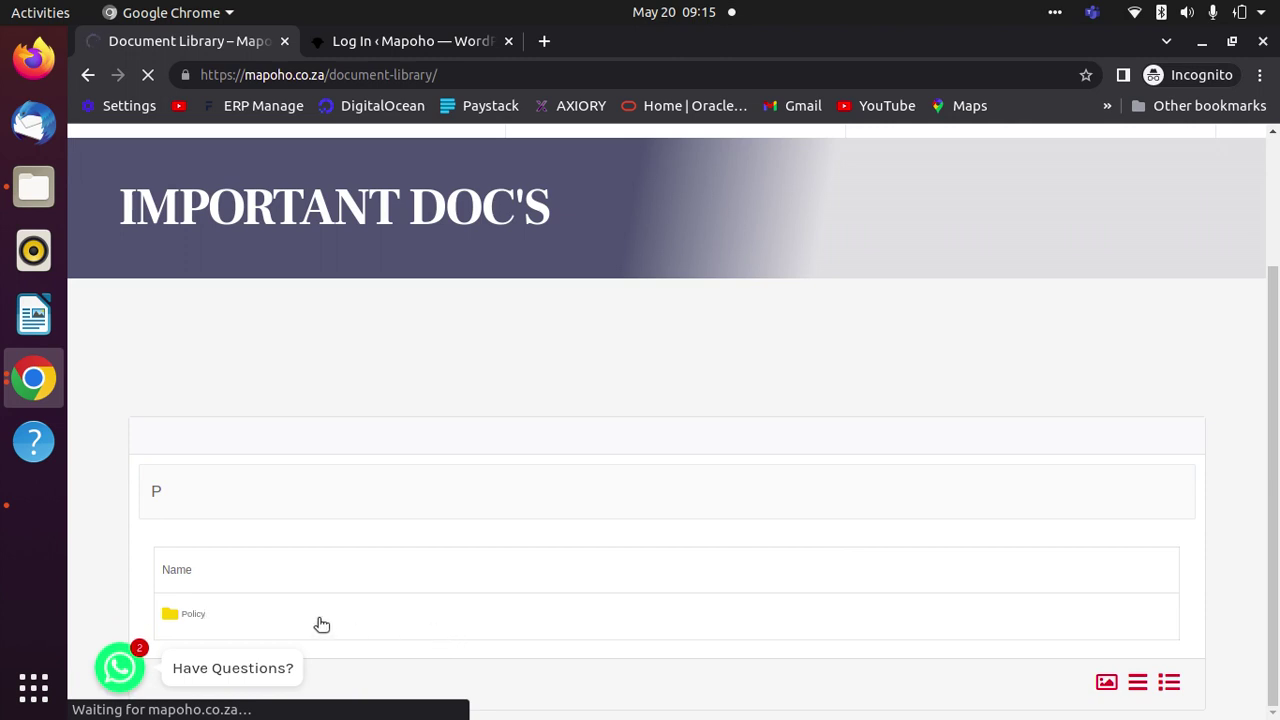
{"action": "scroll", "coordinate": [880, 460], "scroll_direction": "down", "scroll_amount": 4}
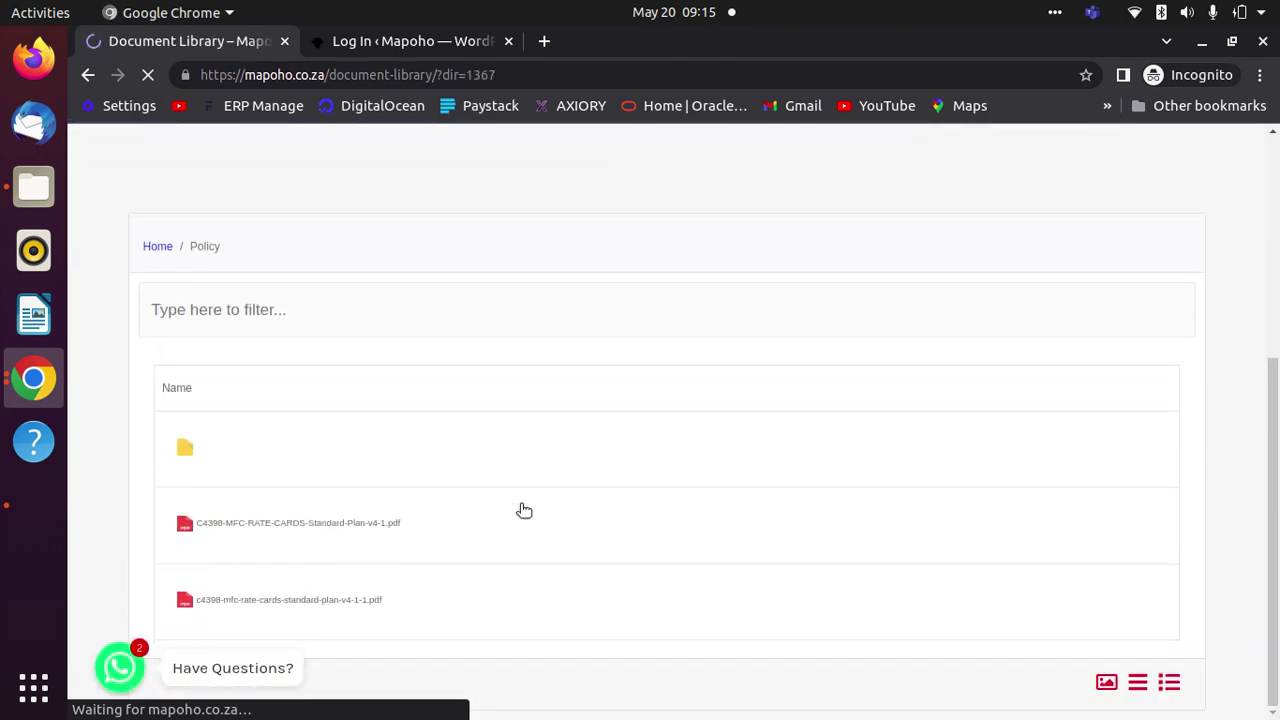
{"action": "left_click", "coordinate": [1106, 684]}
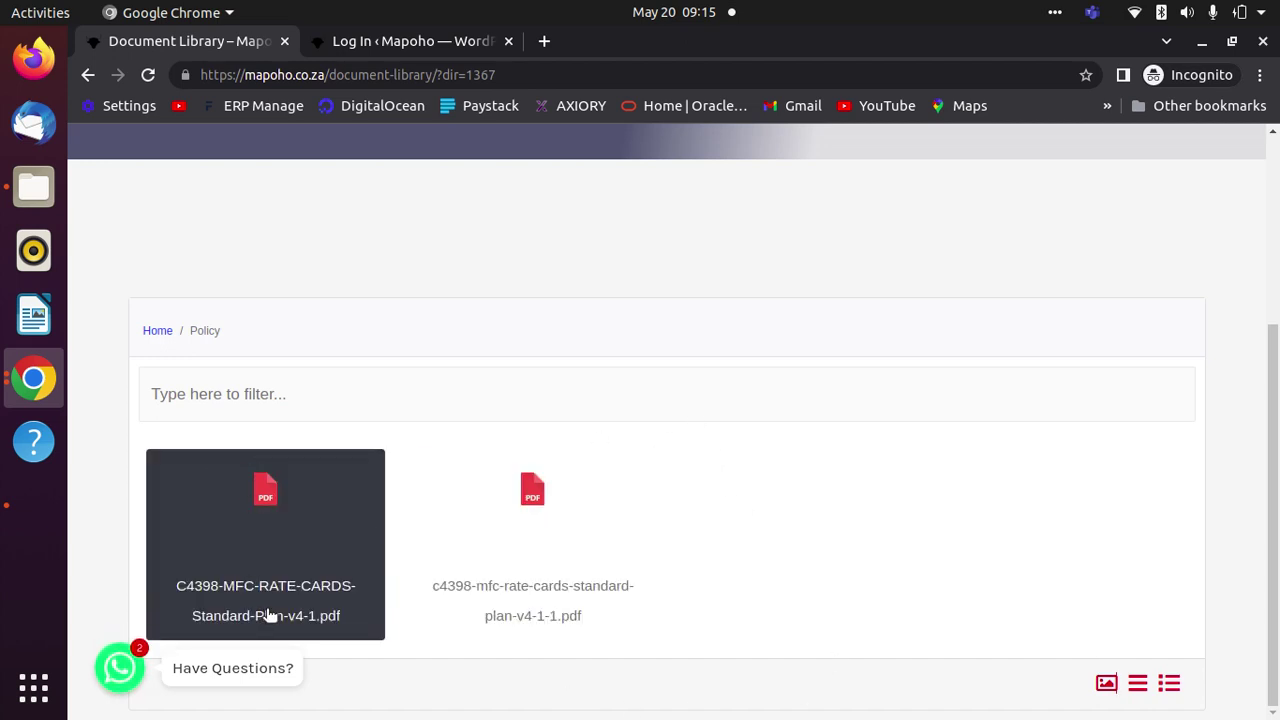
{"action": "scroll", "coordinate": [1040, 500], "scroll_direction": "up", "scroll_amount": 3}
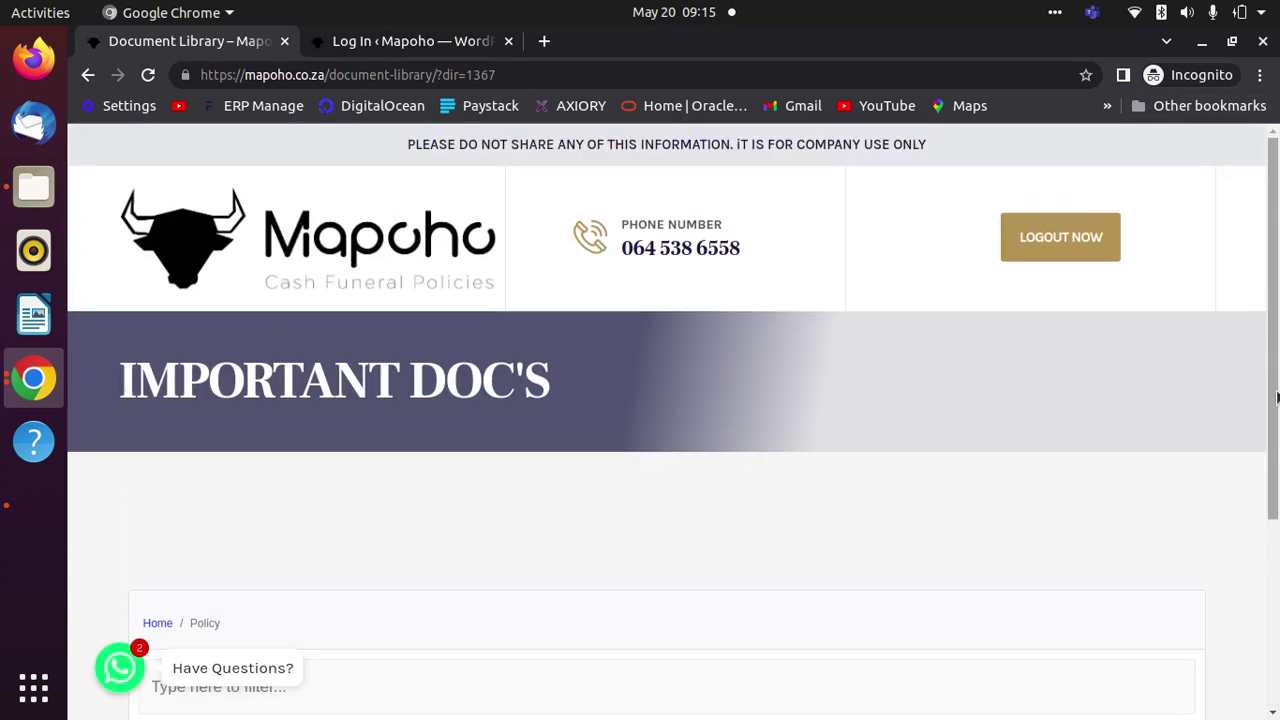
{"action": "left_click", "coordinate": [1094, 257]}
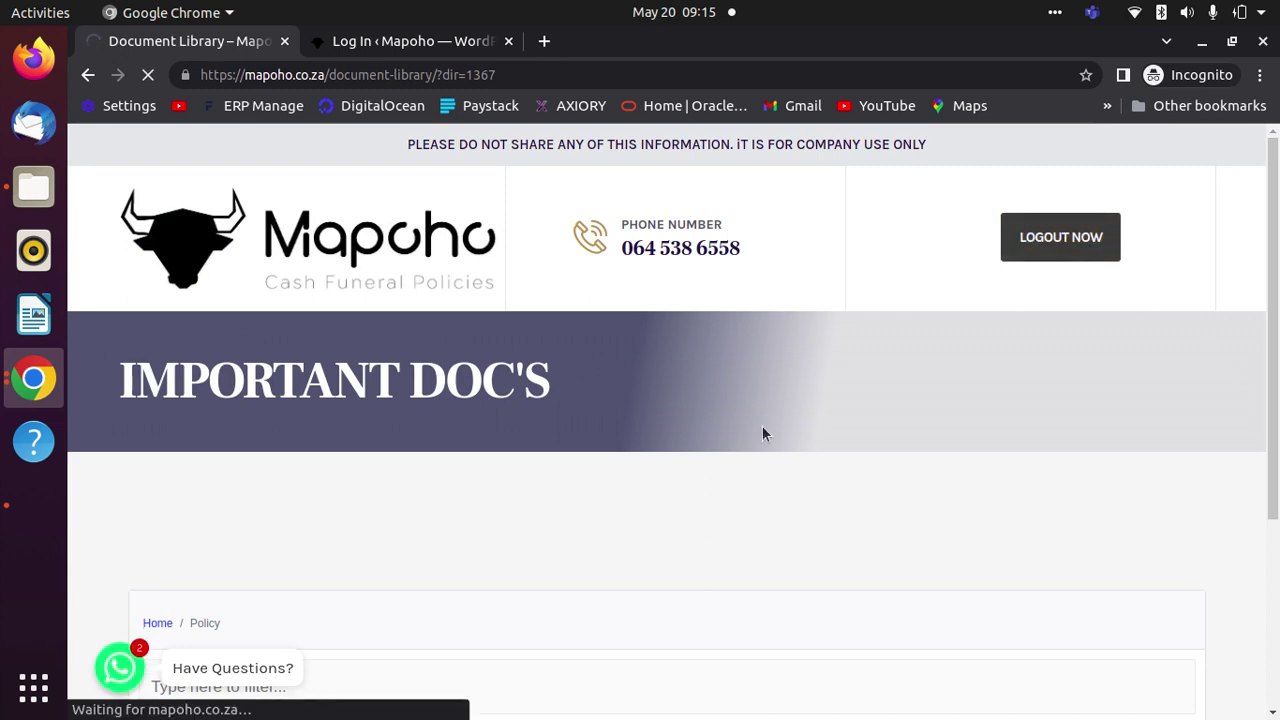